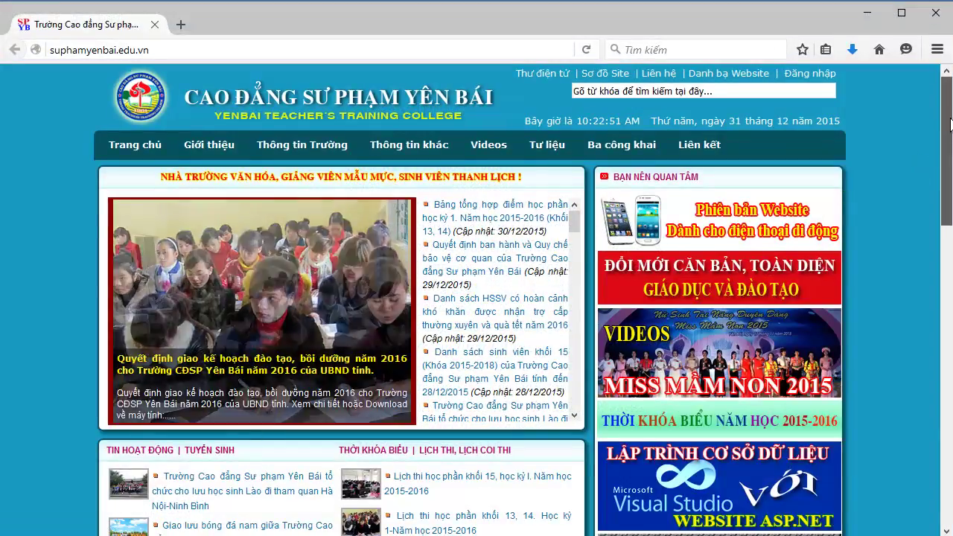
Reload the college home page via Trang chủ, then bring the Word lesson outline forward
scroll(950, 124, "down", 1)
scroll(950, 123, "down", 3)
scroll(790, 157, "up", 5)
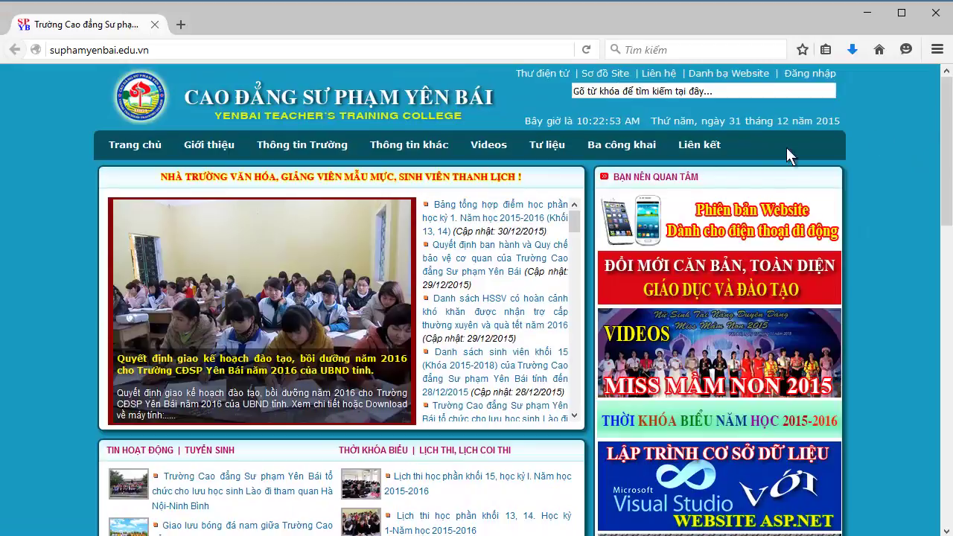
left_click(126, 148)
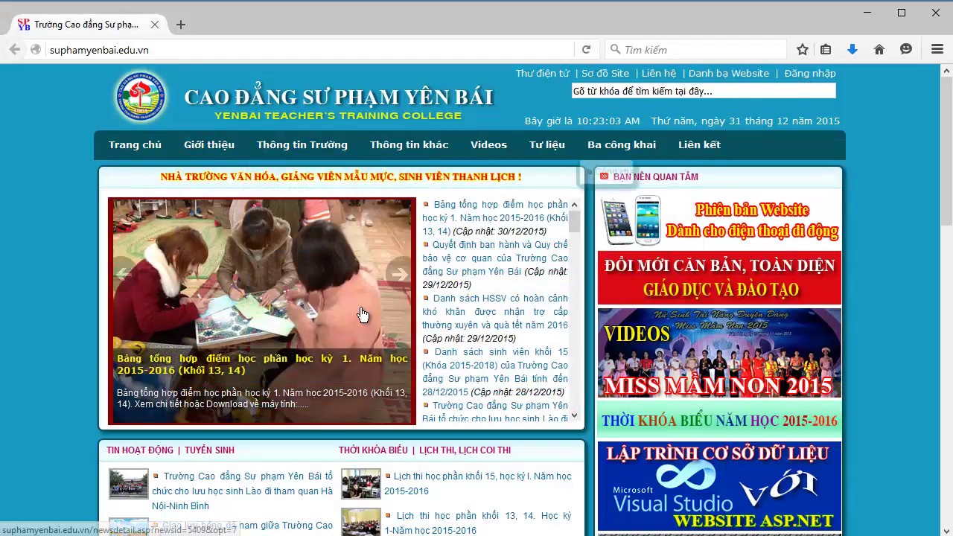
key("alt+Tab")
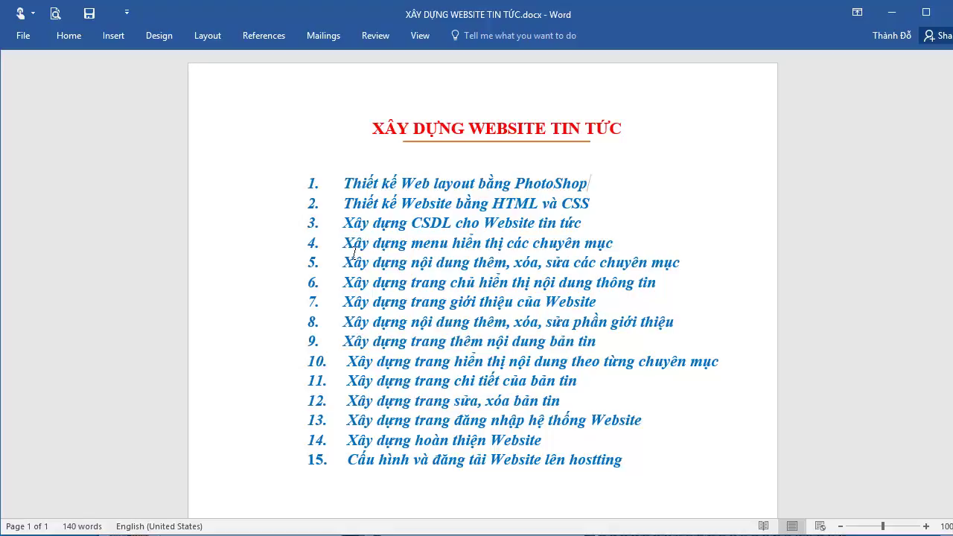
Highlight and then clear lesson item 4 on building the menu, comparing it with the site
left_click_drag(343, 243, 613, 243)
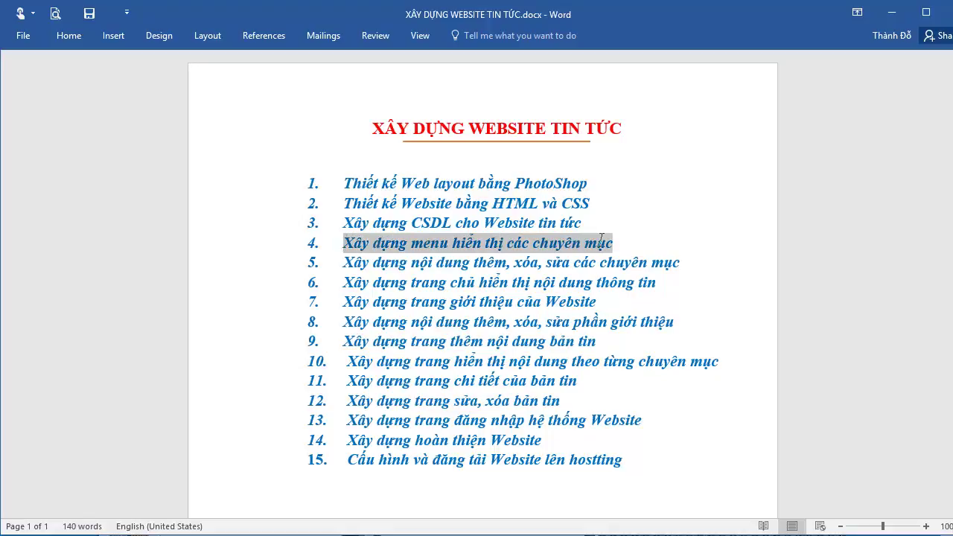
key("alt+Tab")
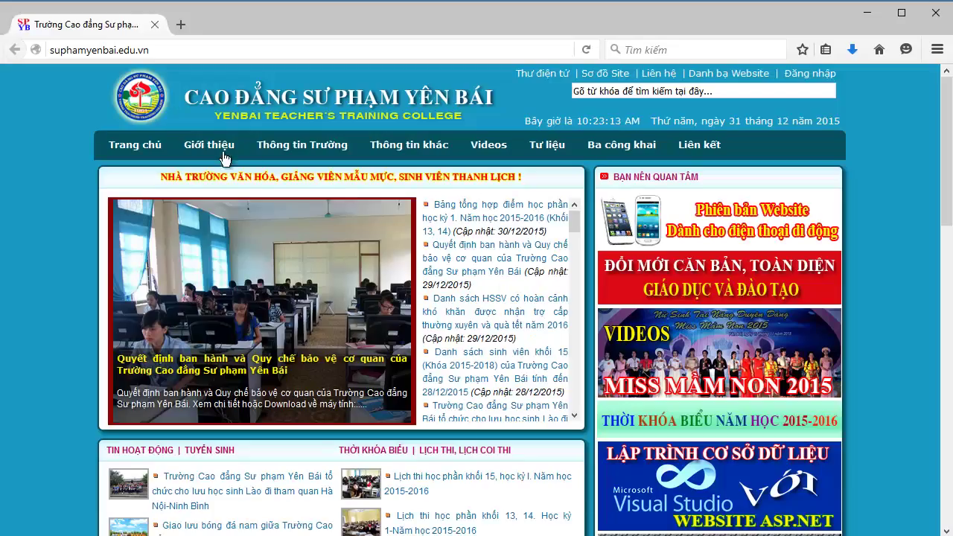
key("alt+Tab")
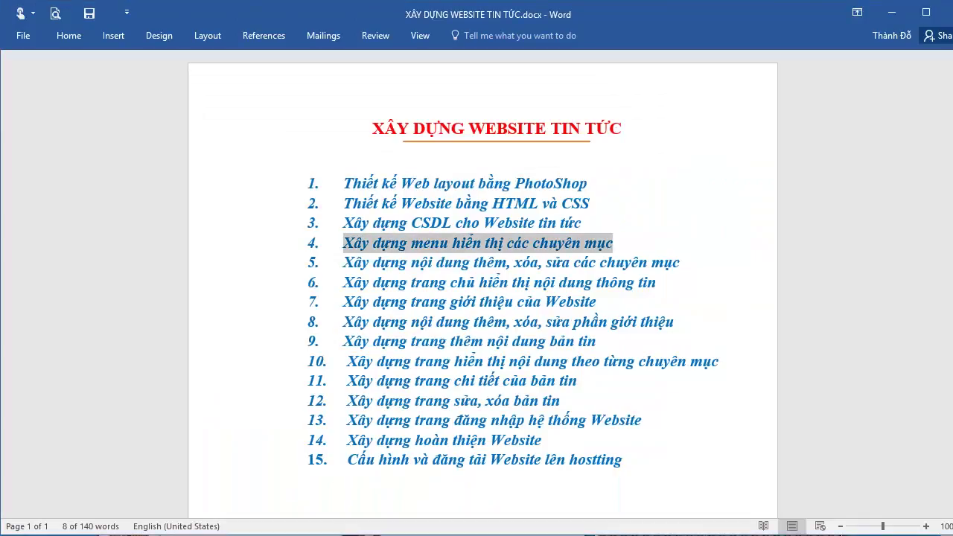
left_click(422, 264)
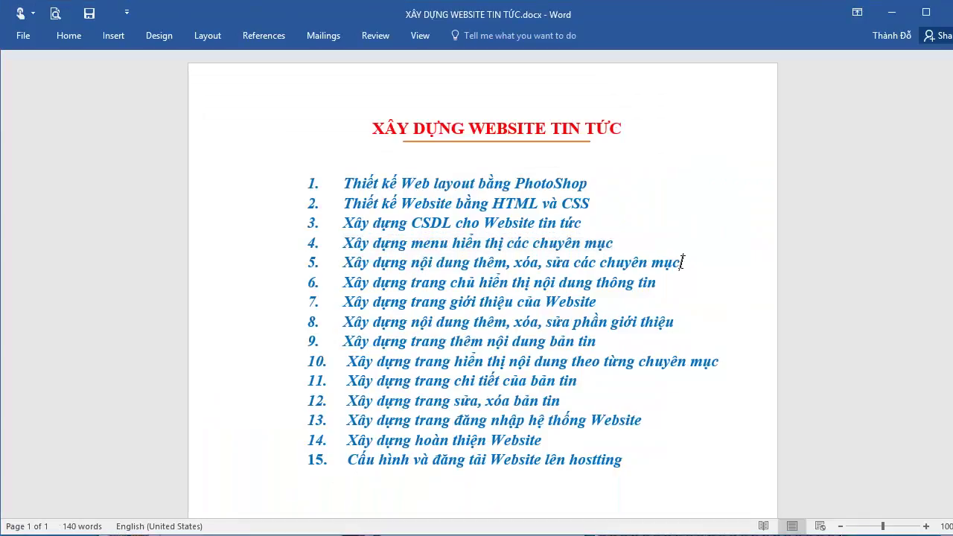
key("alt+Tab")
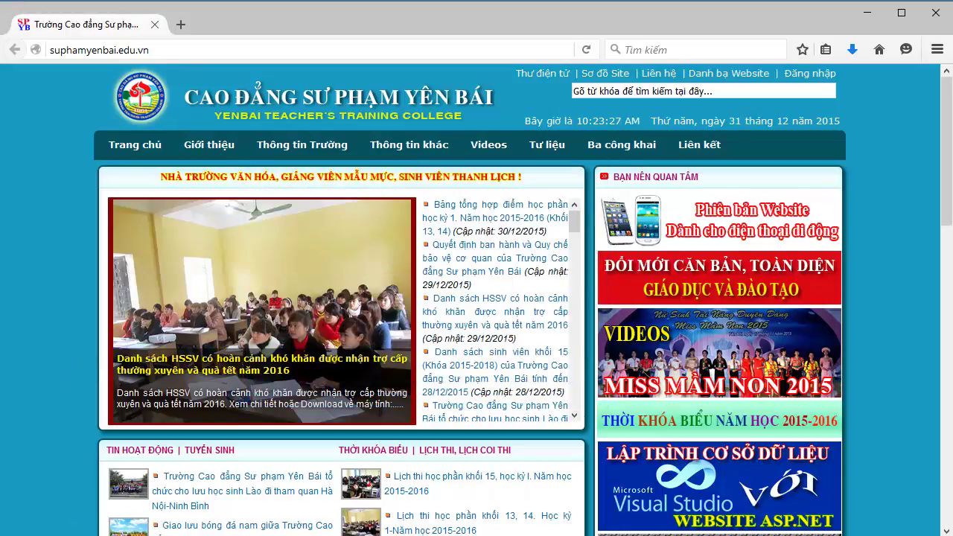
left_click(282, 500)
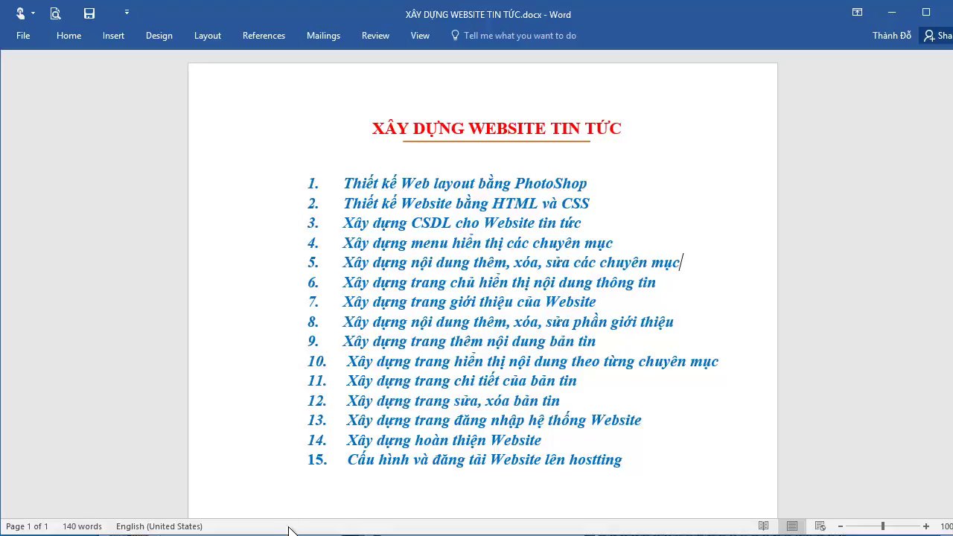
Open the college's Giới thiệu > Ban Giám hiệu page in Firefox
left_click(156, 522)
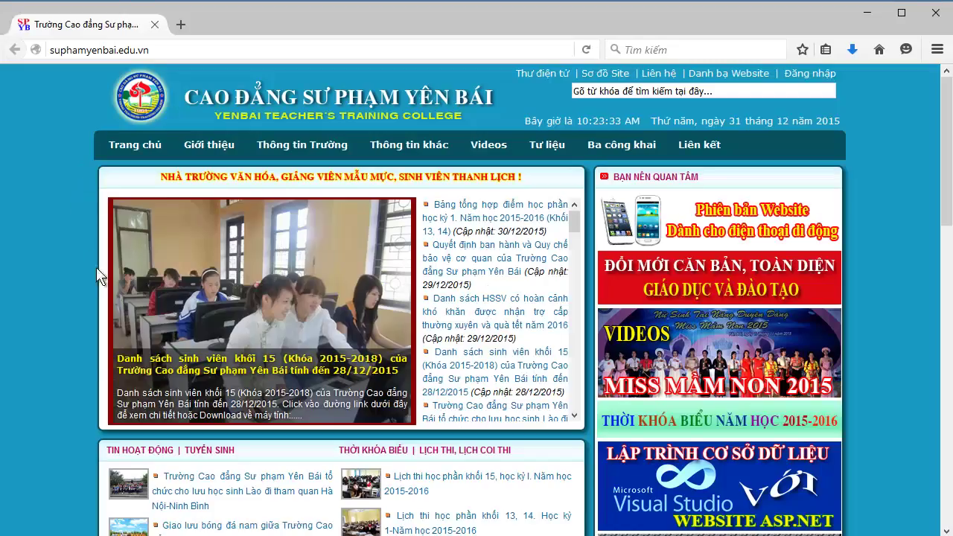
mouse_move(947, 202)
left_mouse_down()
mouse_move(936, 287)
mouse_move(938, 170)
left_mouse_up()
key("alt+Tab")
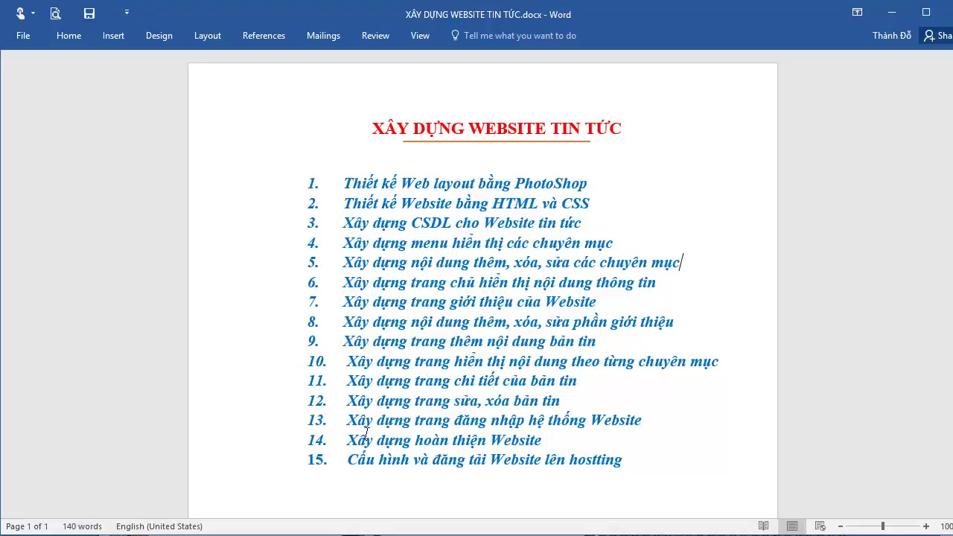
key("alt+Tab")
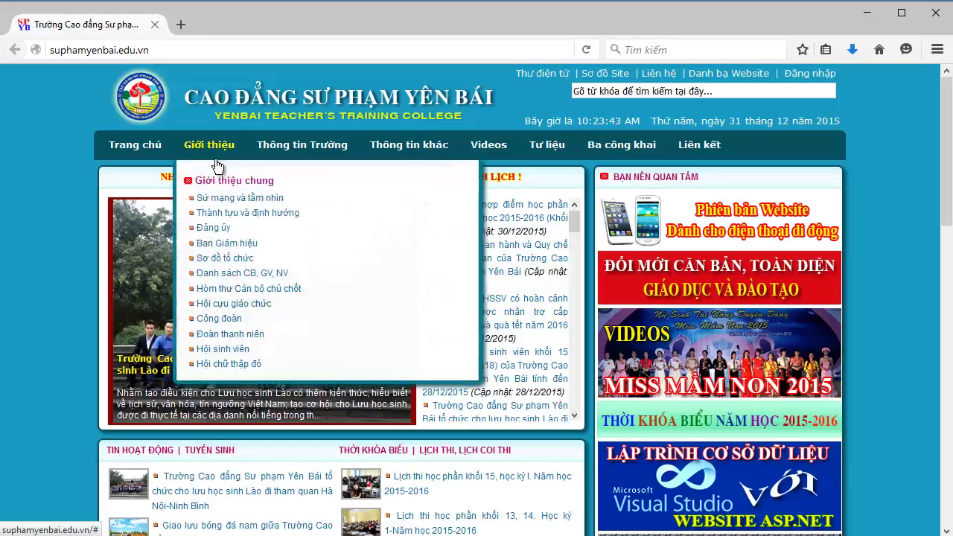
left_click(230, 246)
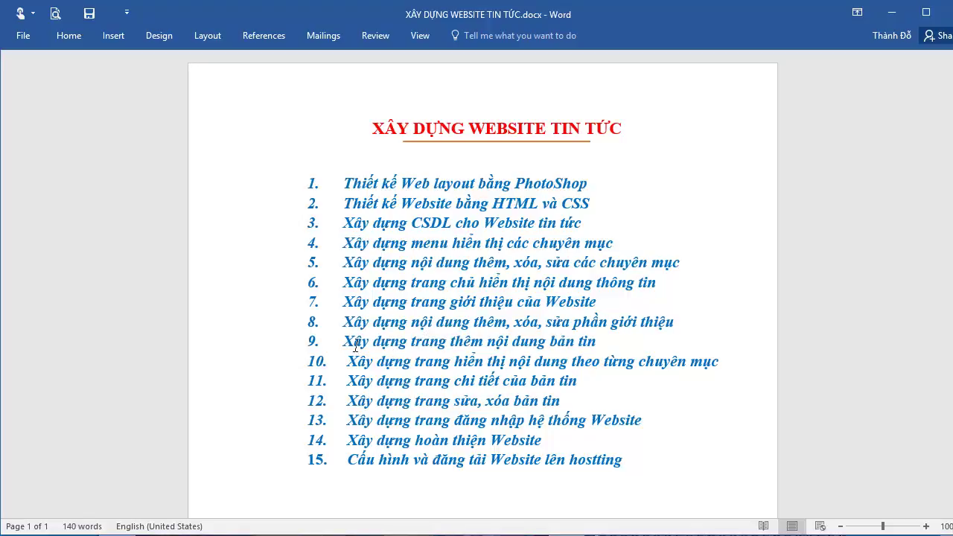
Mark lesson item 9, then log in to the college site's admin area
left_click(599, 342)
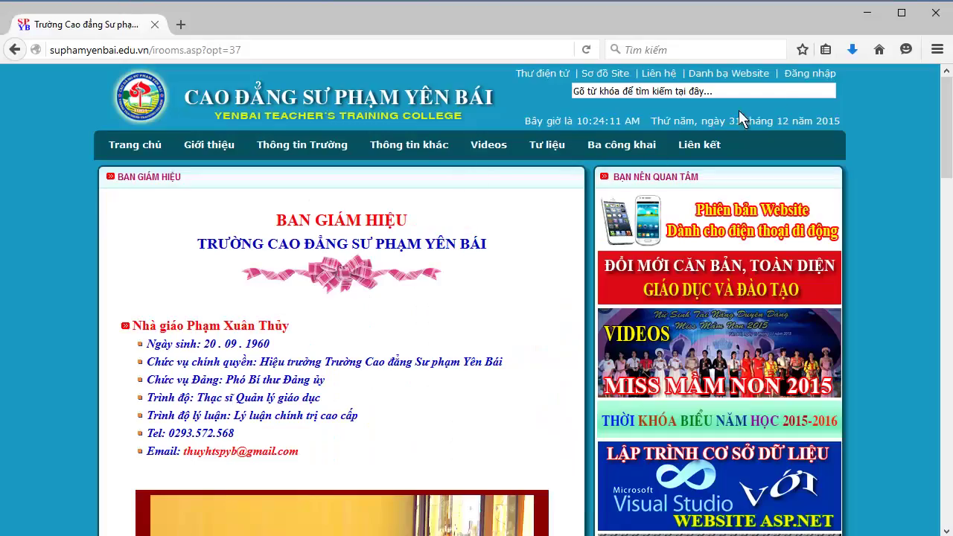
left_click(609, 156)
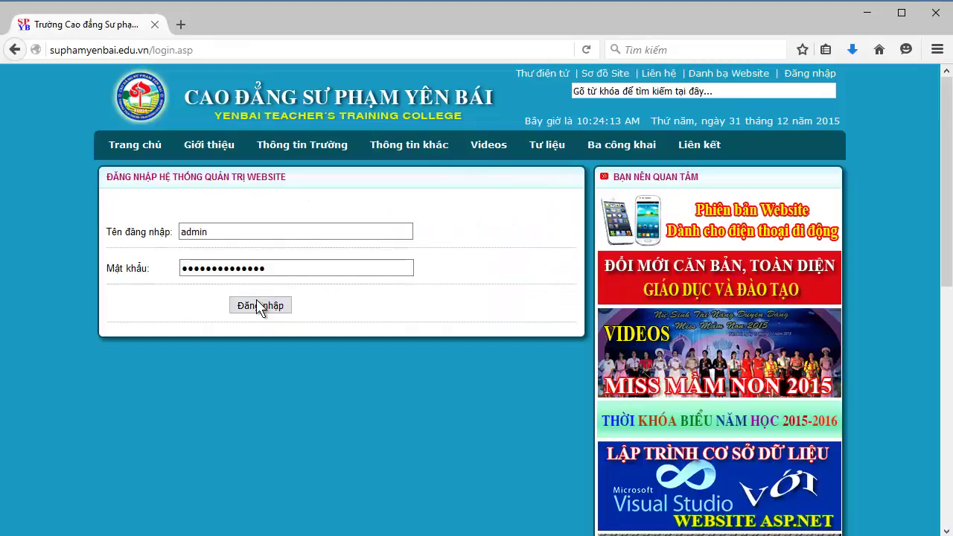
left_click(258, 306)
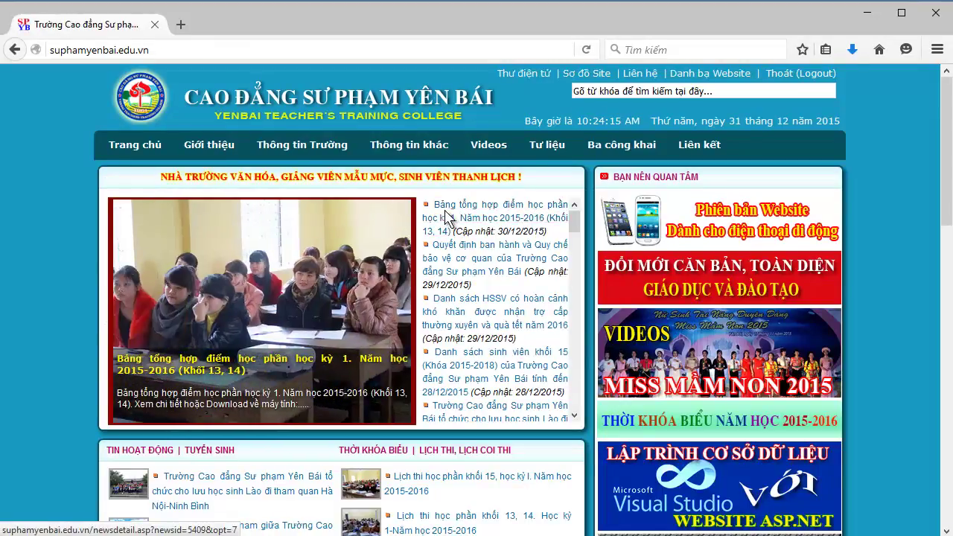
Review the Lịch công tác add-news form, then return to the home page and Word
left_click(309, 199)
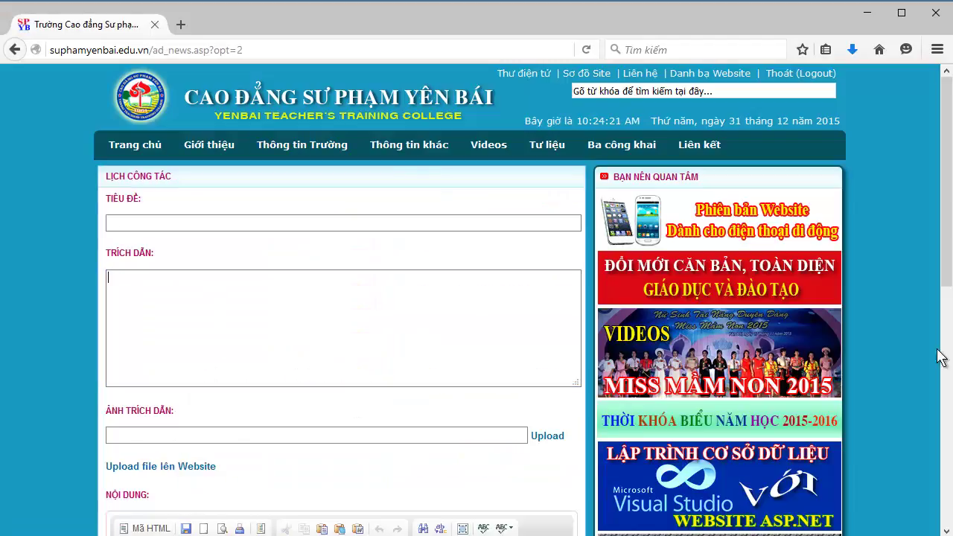
scroll(951, 406, "down", 5)
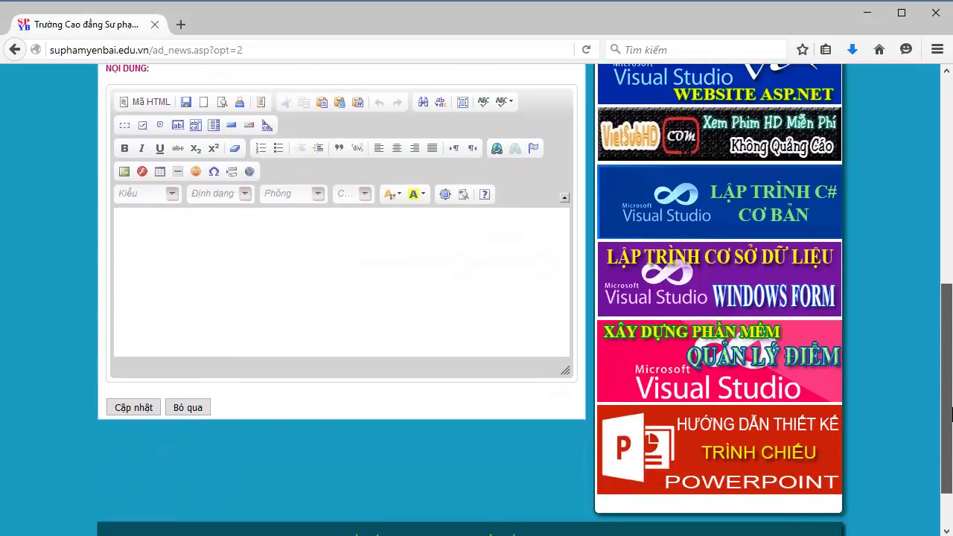
left_click_drag(951, 406, 947, 181)
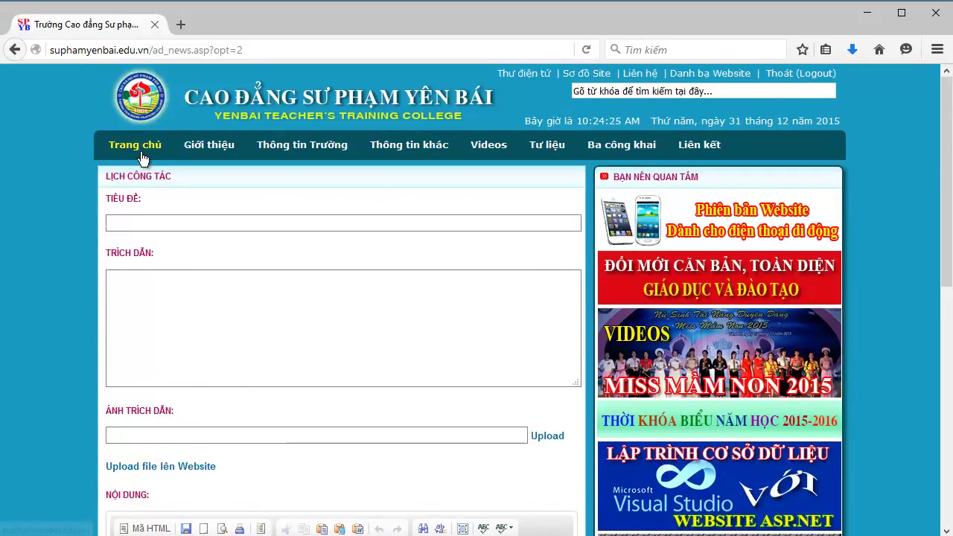
left_click(135, 145)
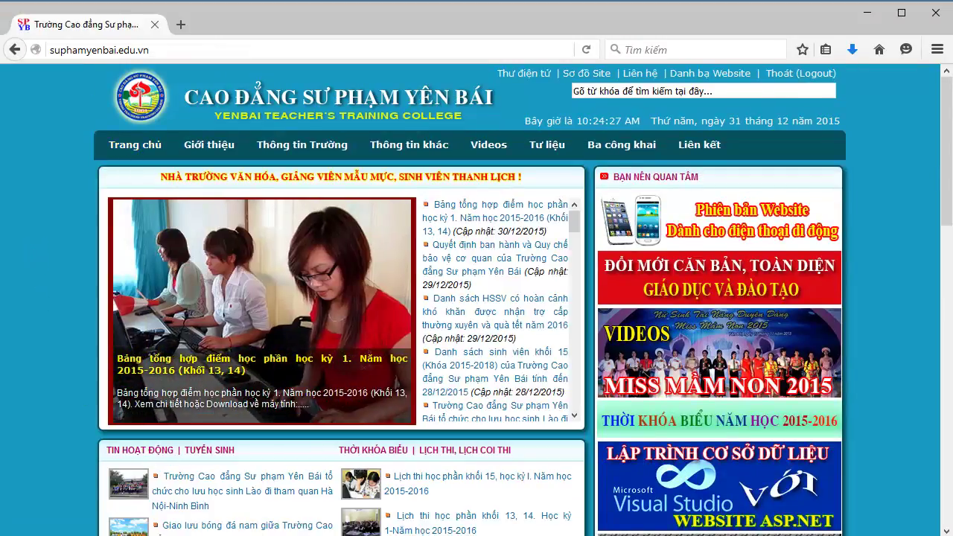
key("alt+Tab")
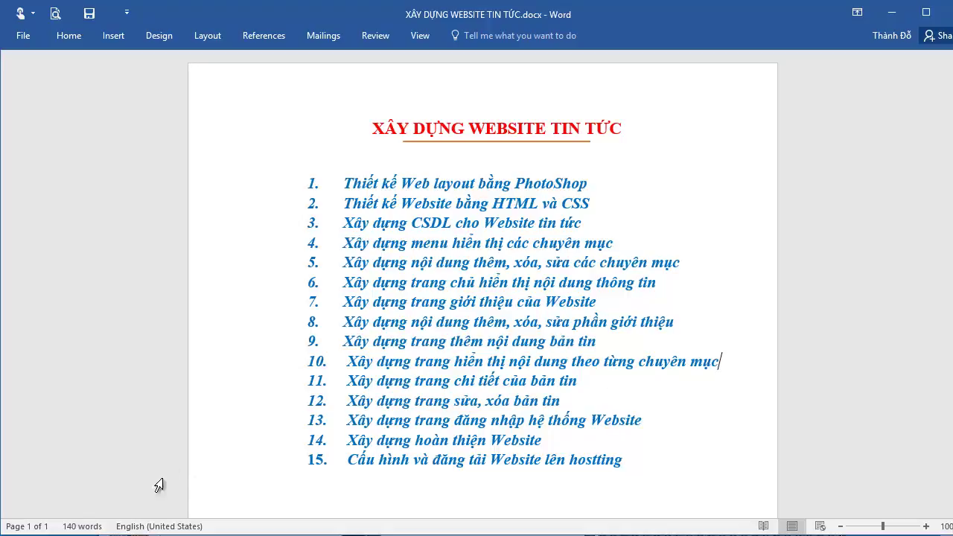
Open the Lịch công tác news list and compare it with lesson item 11 on news details
key("alt+Tab")
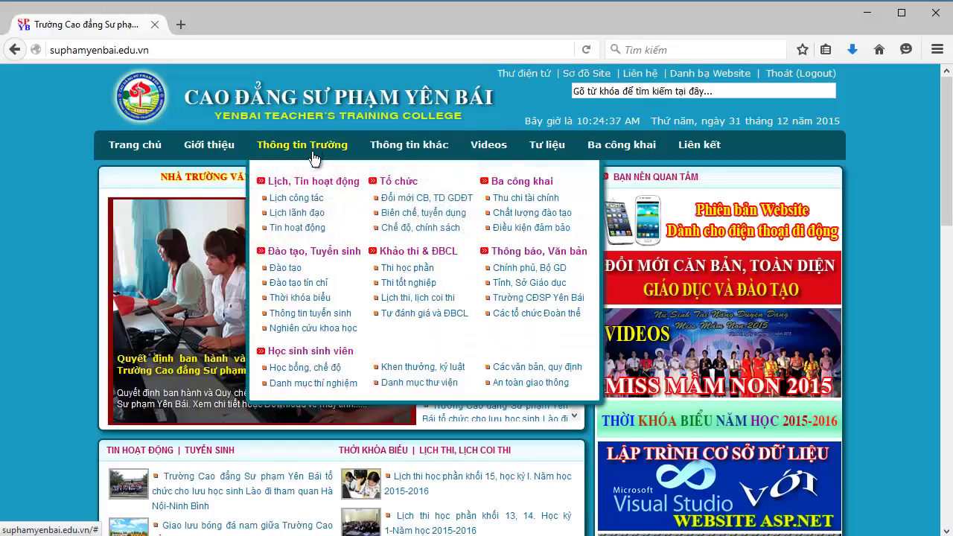
left_click(301, 199)
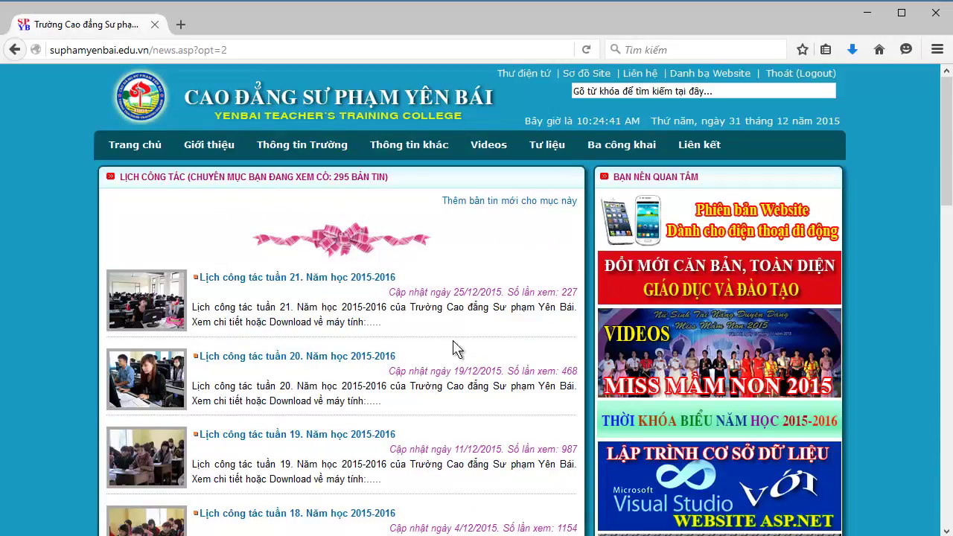
scroll(456, 349, "down", 3)
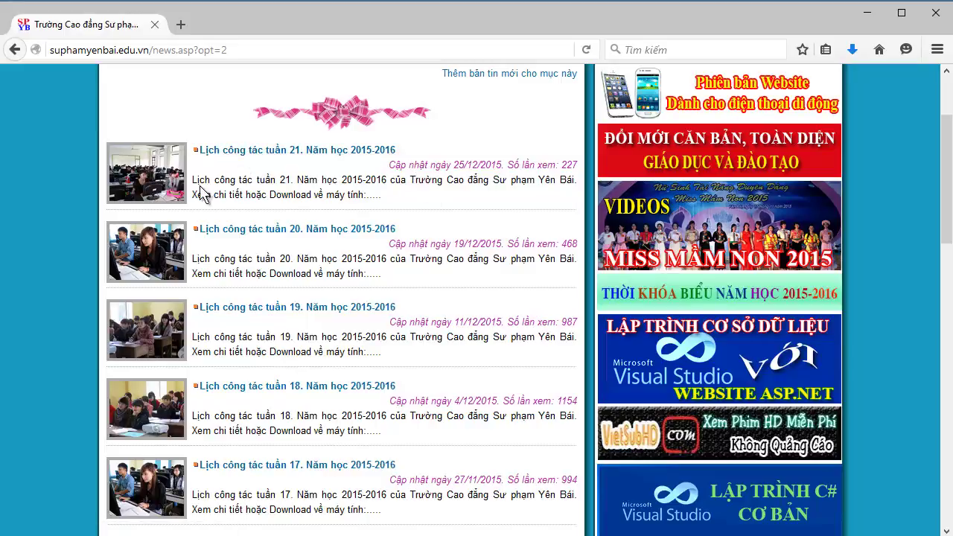
left_click_drag(197, 179, 373, 193)
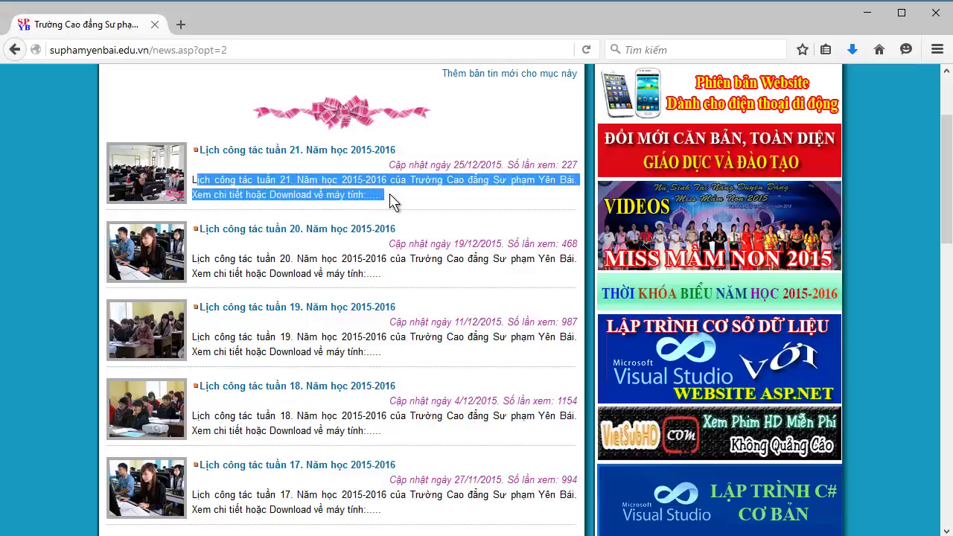
left_click(417, 203)
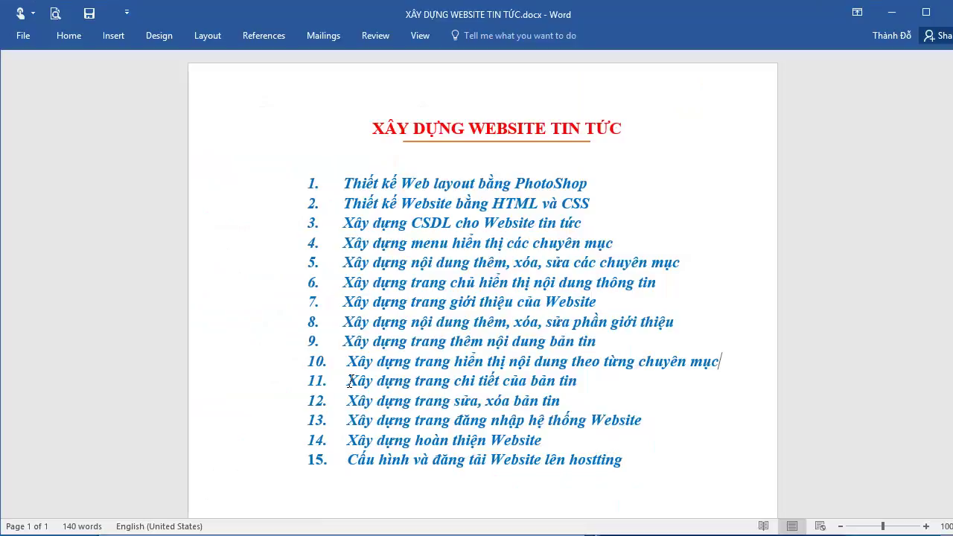
left_click_drag(350, 381, 577, 382)
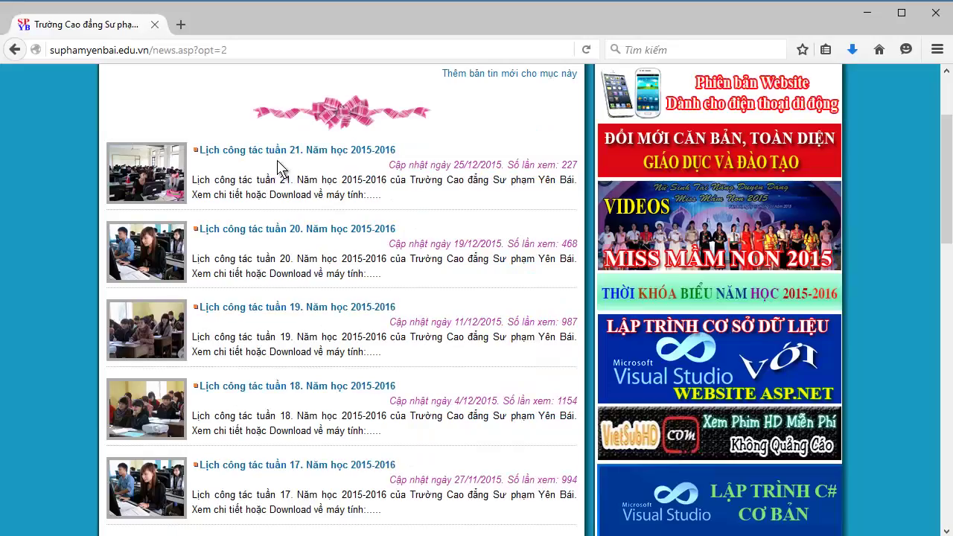
Read the 'Lịch công tác tuần 21. Năm học 2015-2016' article, then log out with Thoát
left_click(282, 159)
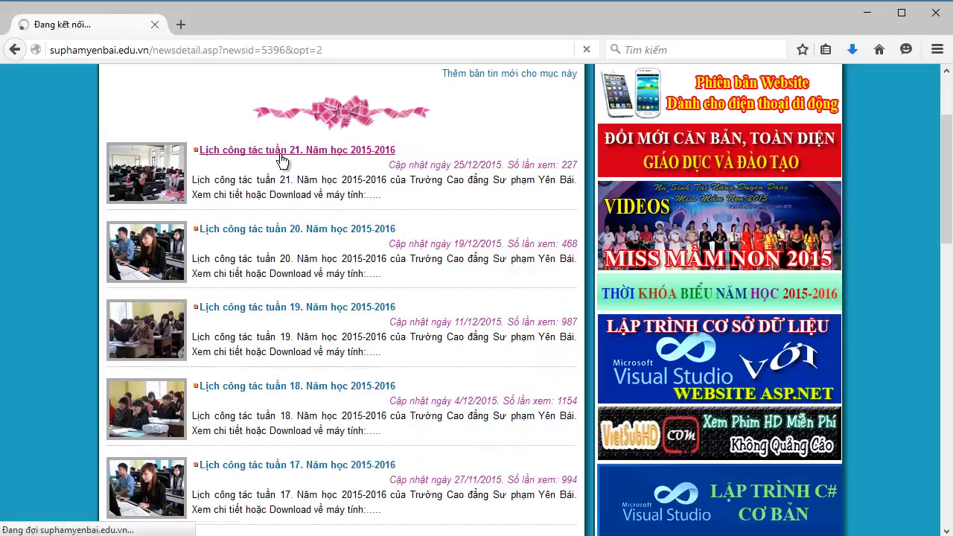
scroll(409, 283, "down", 1)
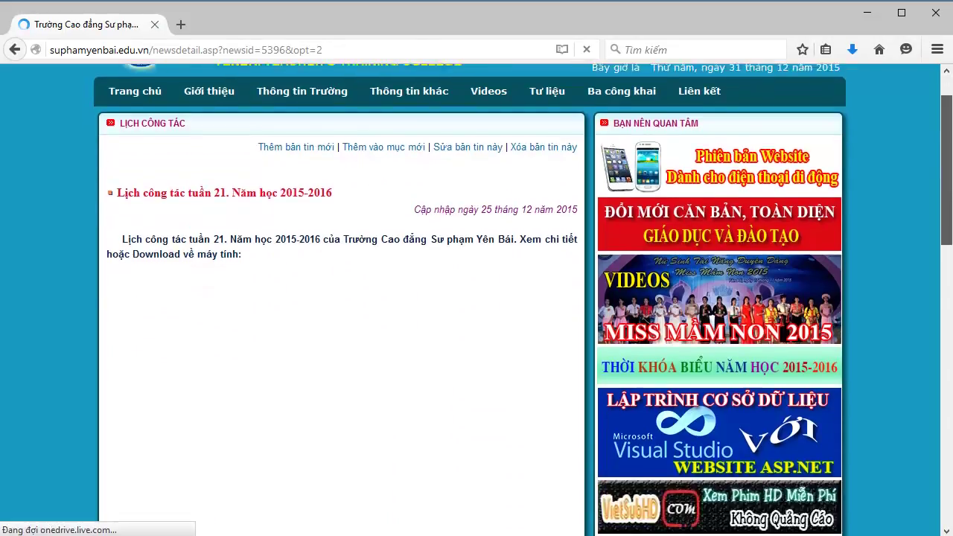
scroll(942, 395, "down", 10)
scroll(942, 394, "down", 3)
scroll(943, 395, "down", 2)
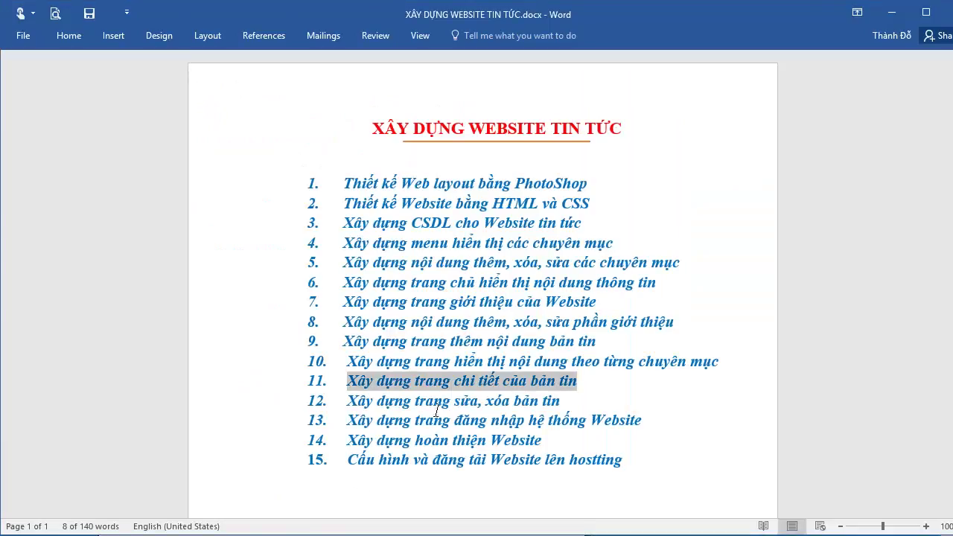
left_click(421, 403)
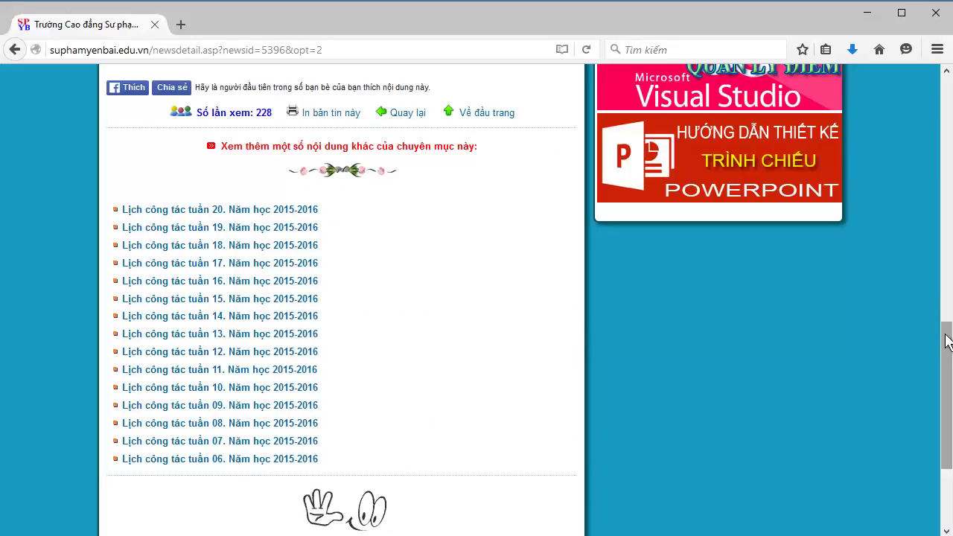
left_click_drag(946, 372, 943, 97)
left_click(803, 75)
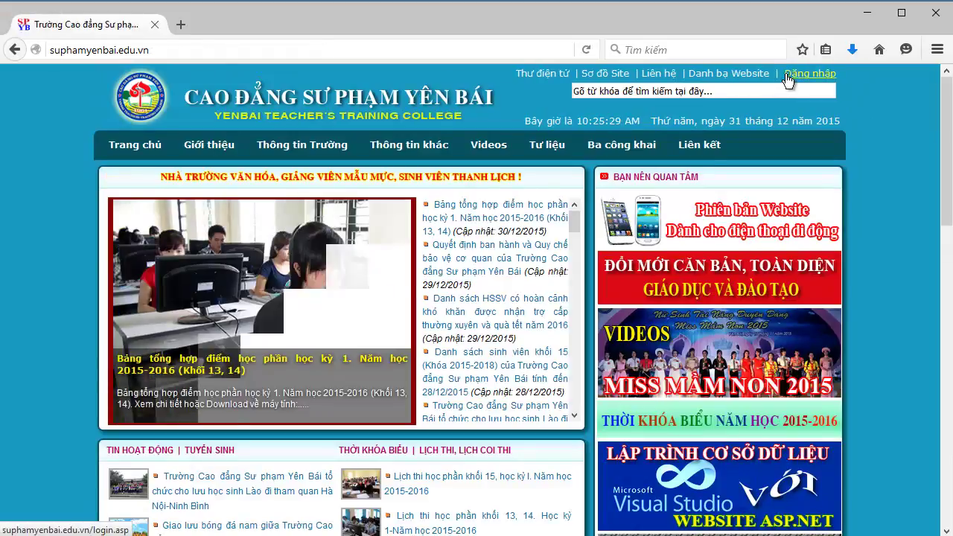
Revisit the login page, then highlight outline item 1 'Thiết kế Web layout bằng PhotoShop'
left_click(801, 74)
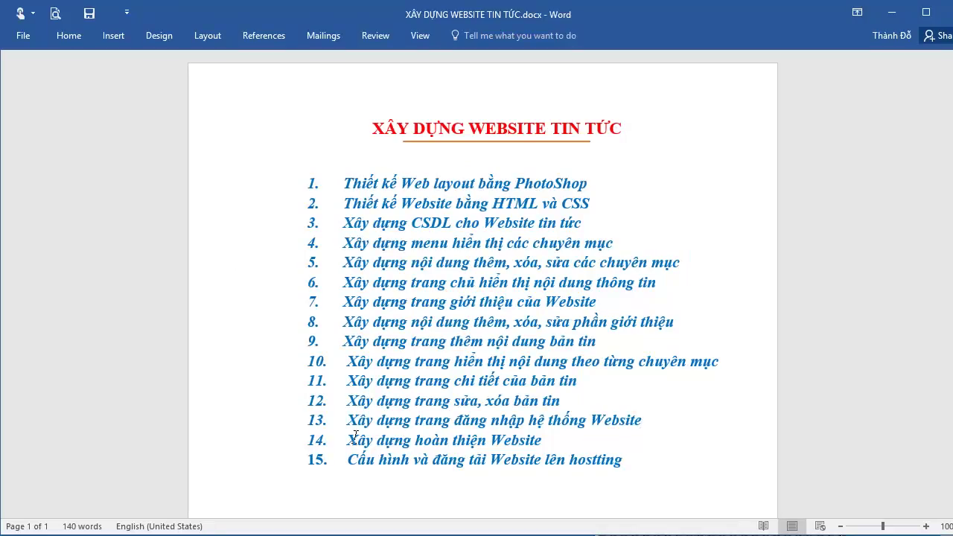
left_click_drag(349, 440, 542, 440)
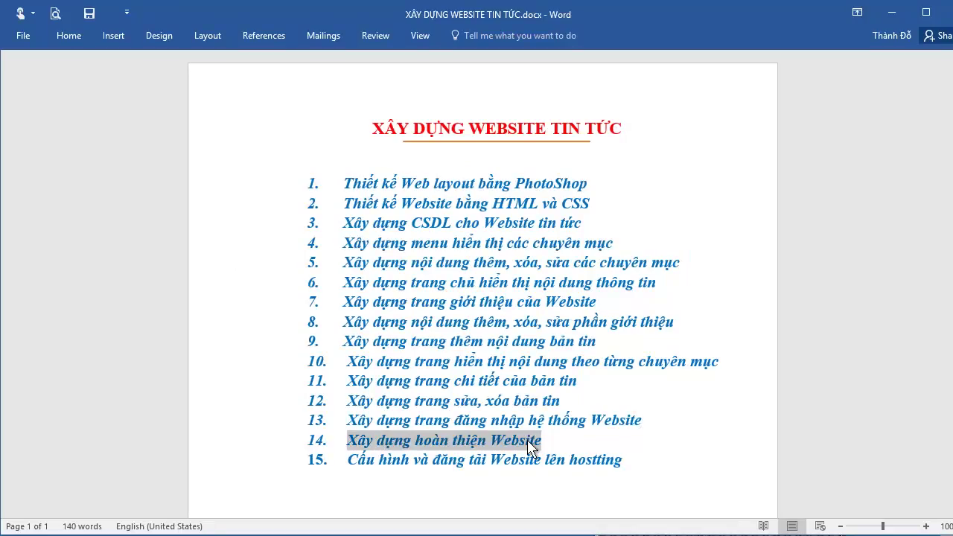
left_click(553, 440)
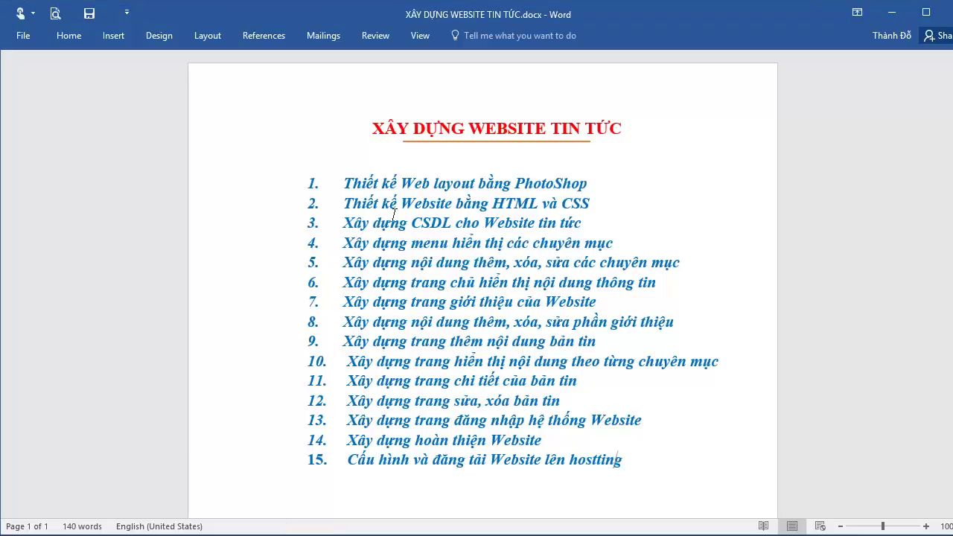
left_click_drag(351, 183, 588, 185)
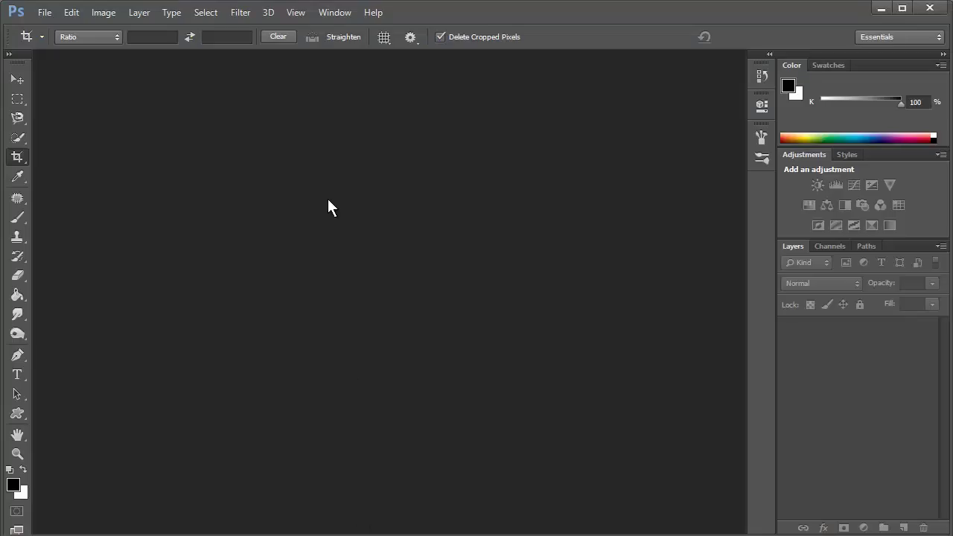
Create a new transparent 1200 × 750 pixel document at 72 pixels per inch
left_click(44, 13)
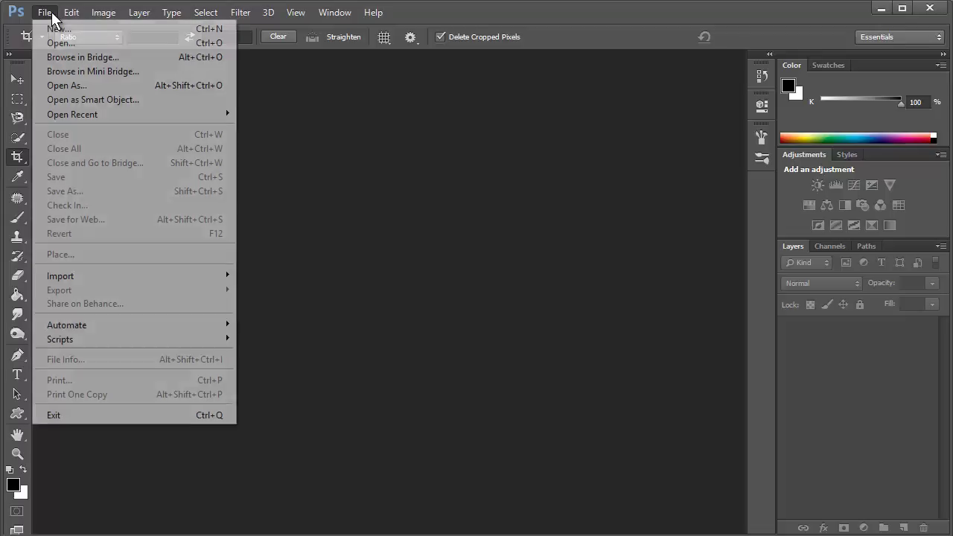
left_click(53, 29)
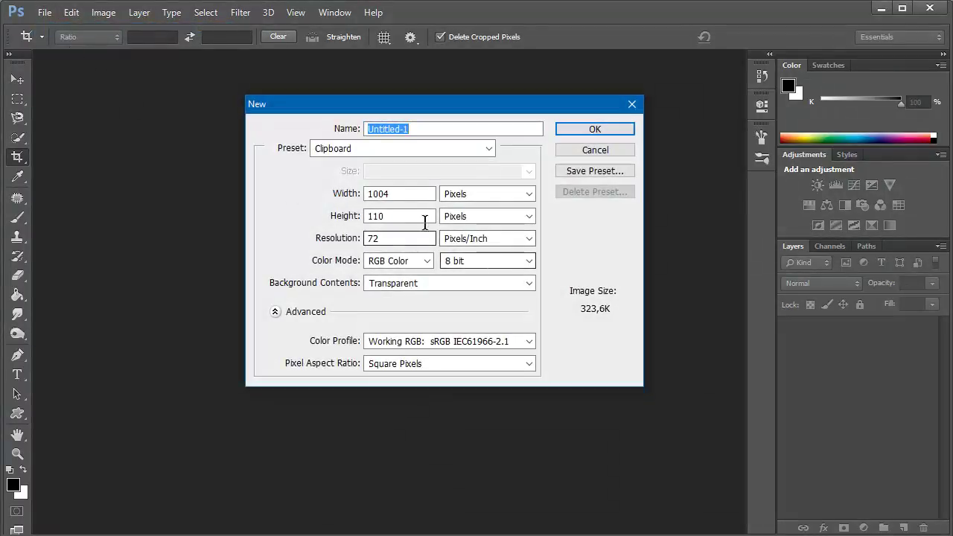
double_click(405, 194)
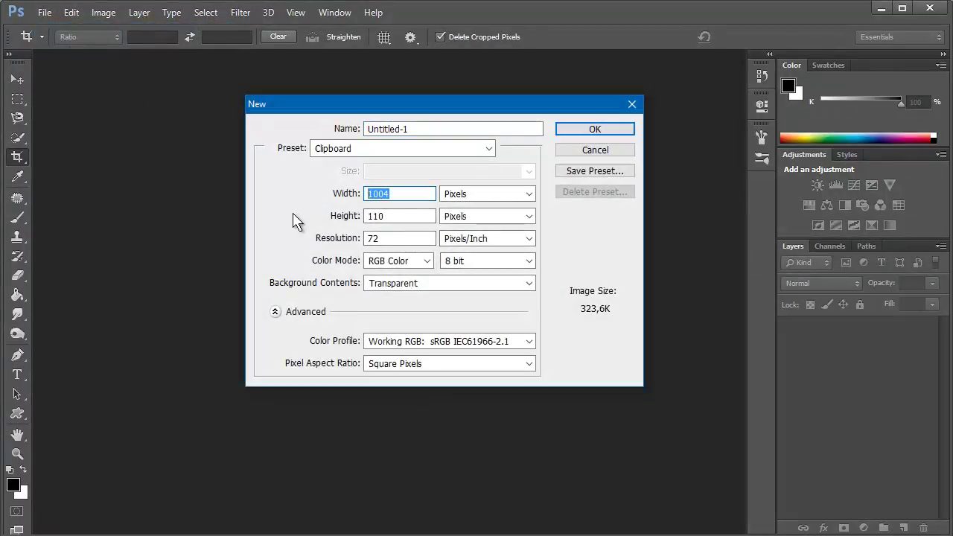
type("1200")
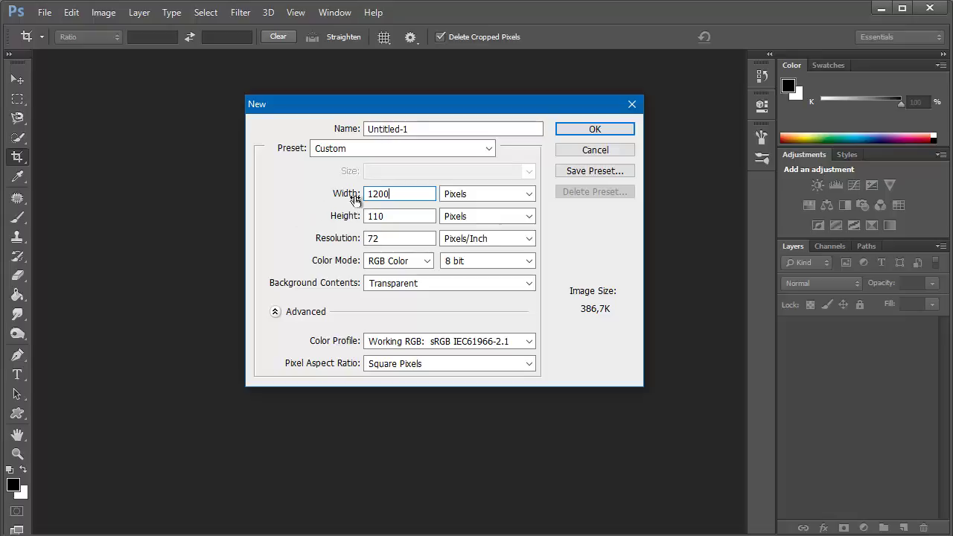
left_click_drag(393, 194, 320, 206)
key("Tab")
type("750")
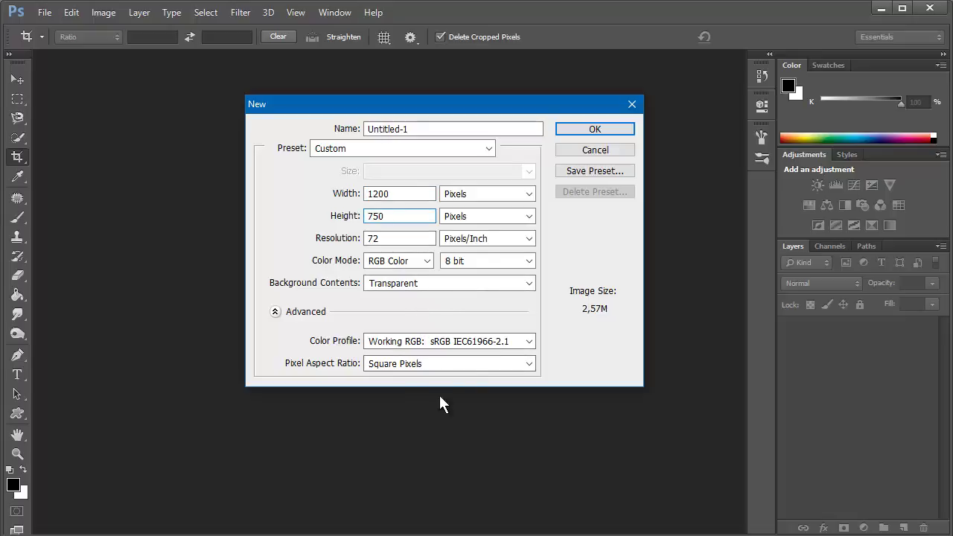
left_click(592, 131)
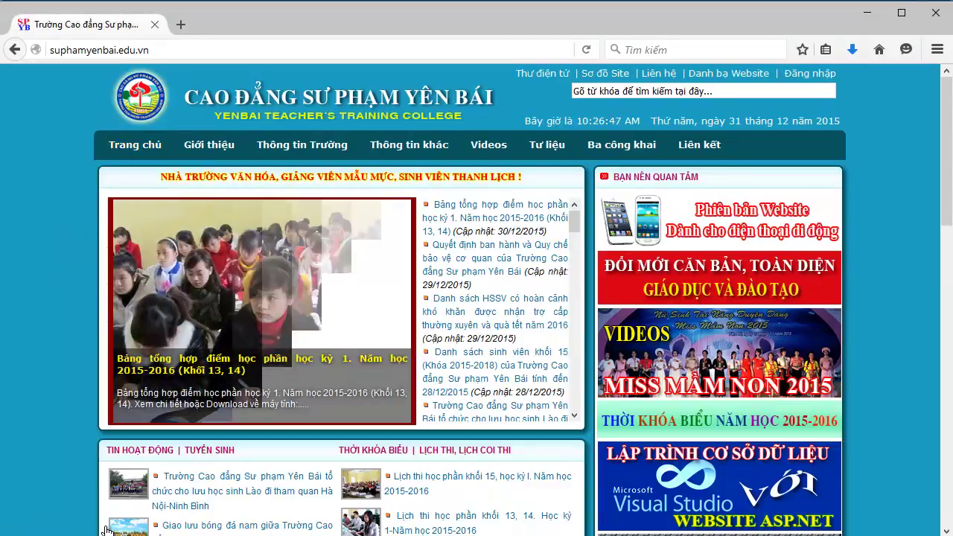
Snip the full browser page area of the college homepage with Snipping Tool
key("super")
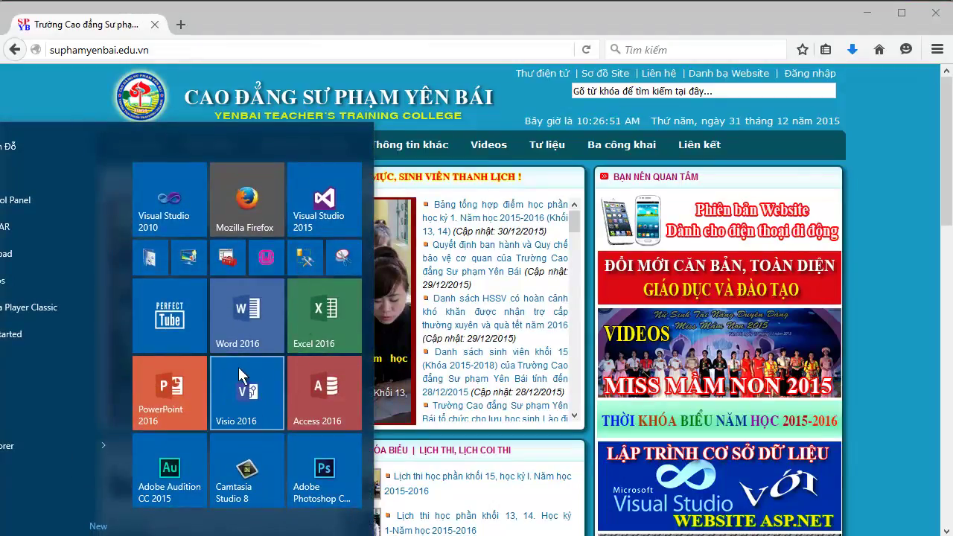
left_click(344, 259)
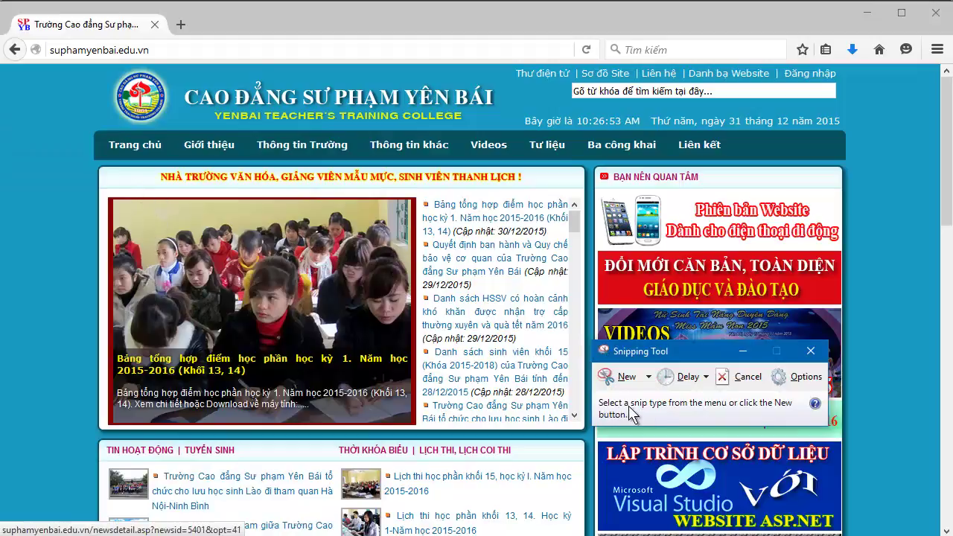
left_click(625, 378)
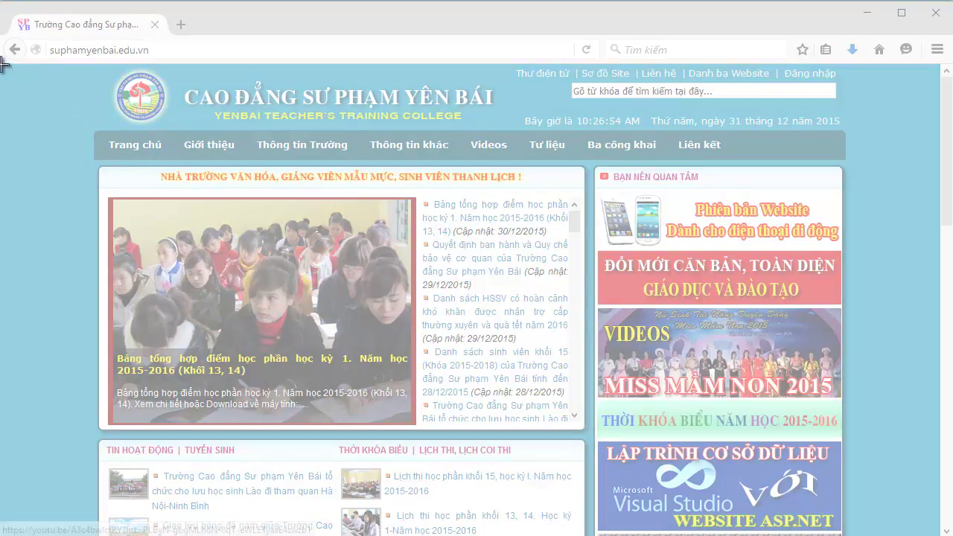
mouse_move(3, 66)
left_mouse_down()
mouse_move(903, 529)
mouse_move(939, 529)
left_mouse_up()
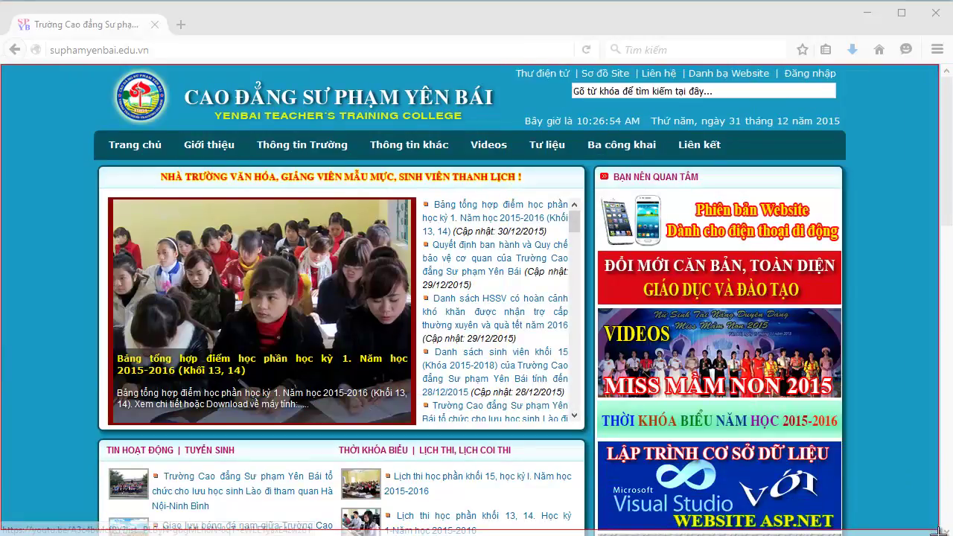
left_click_drag(939, 530, 940, 532)
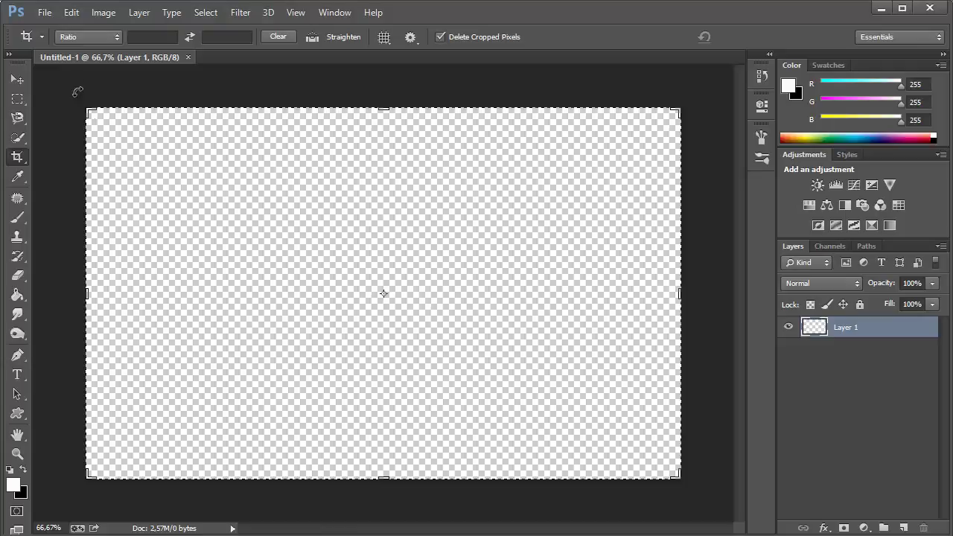
Paste the homepage screenshot into a new Clipboard-sized 1261×630 document
left_click(43, 11)
left_click(52, 26)
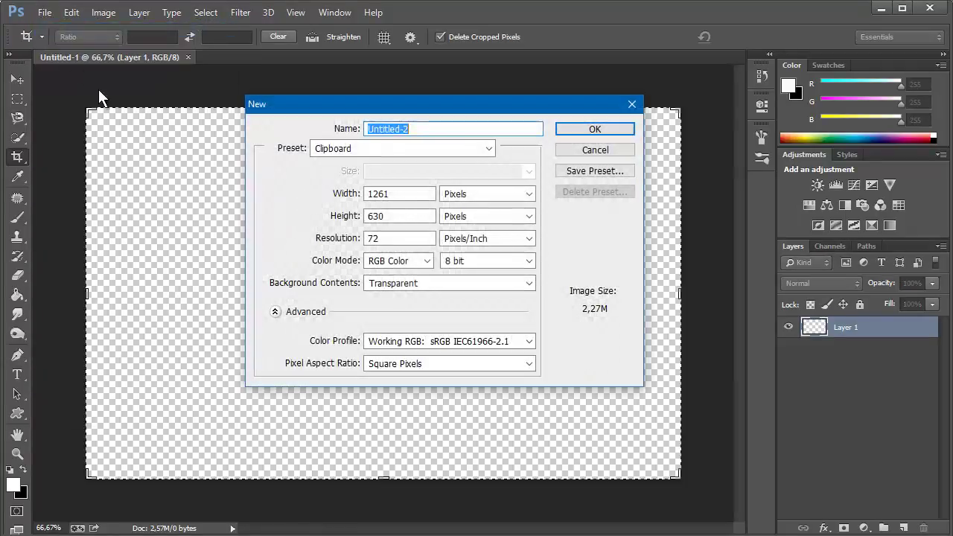
left_click(575, 131)
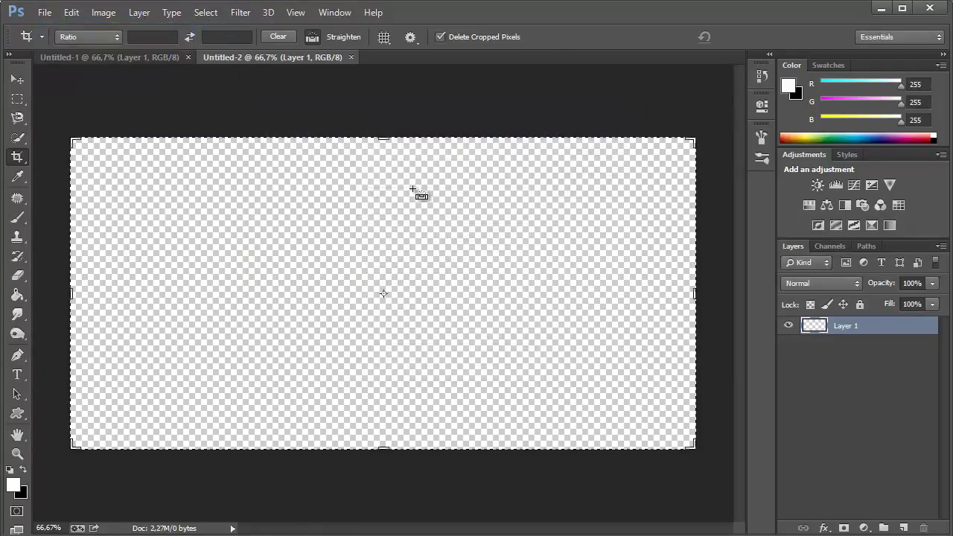
key("ctrl+v")
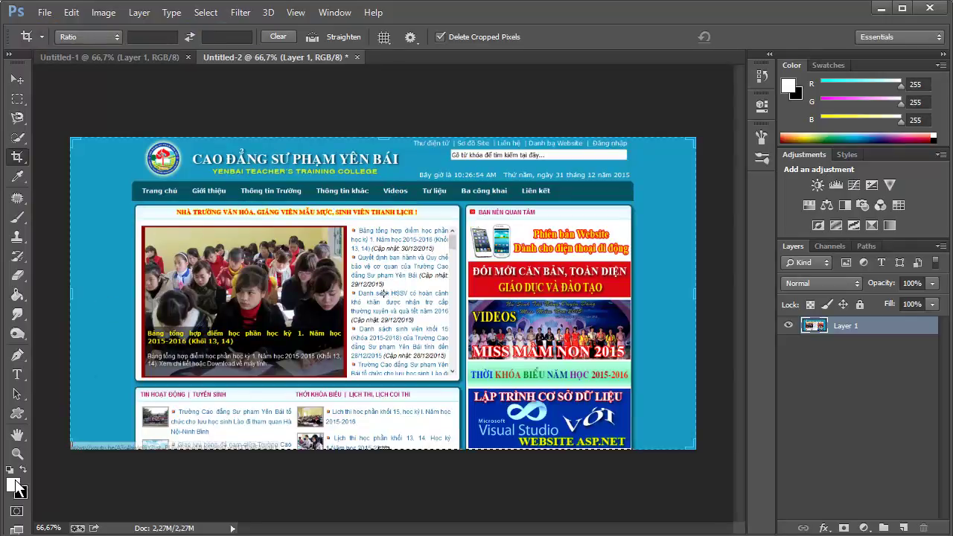
Sample the header blue #199ac2 as foreground colour and return to Untitled-1
key("i")
left_click(16, 488)
left_click(106, 267)
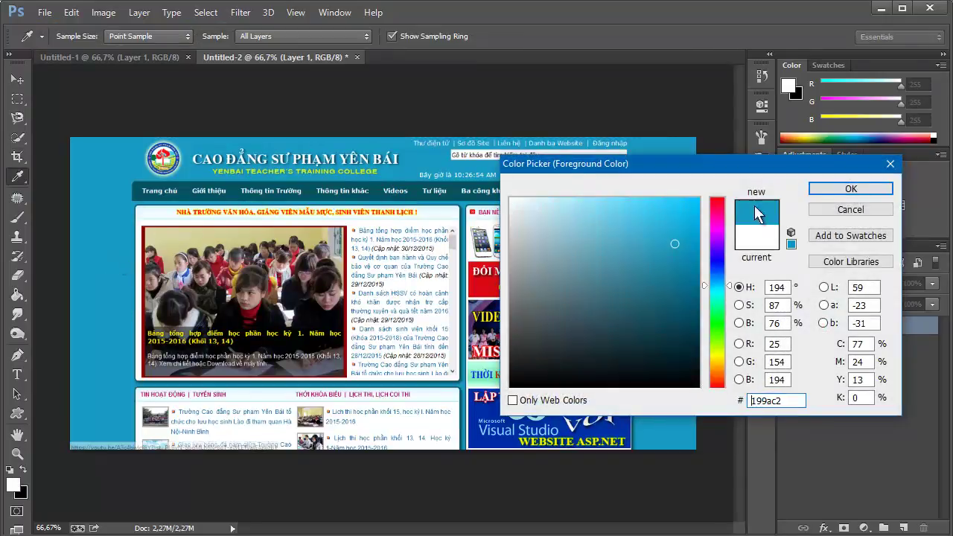
left_click(829, 190)
key("c")
left_click(101, 58)
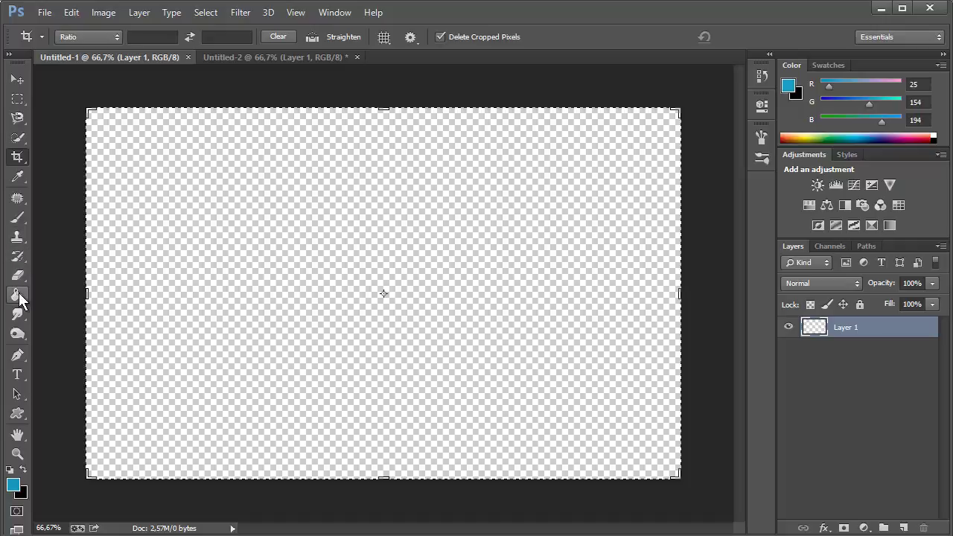
Fill the canvas with #199ac2, rename that layer Backgroud, and add an empty Layer 1
left_click(189, 276)
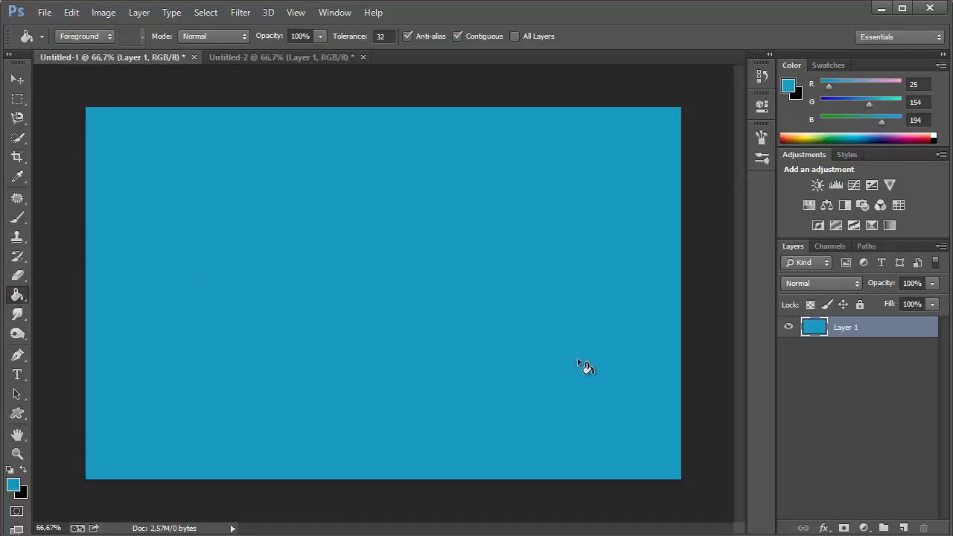
double_click(845, 327)
type("Backgroud")
left_click(902, 528)
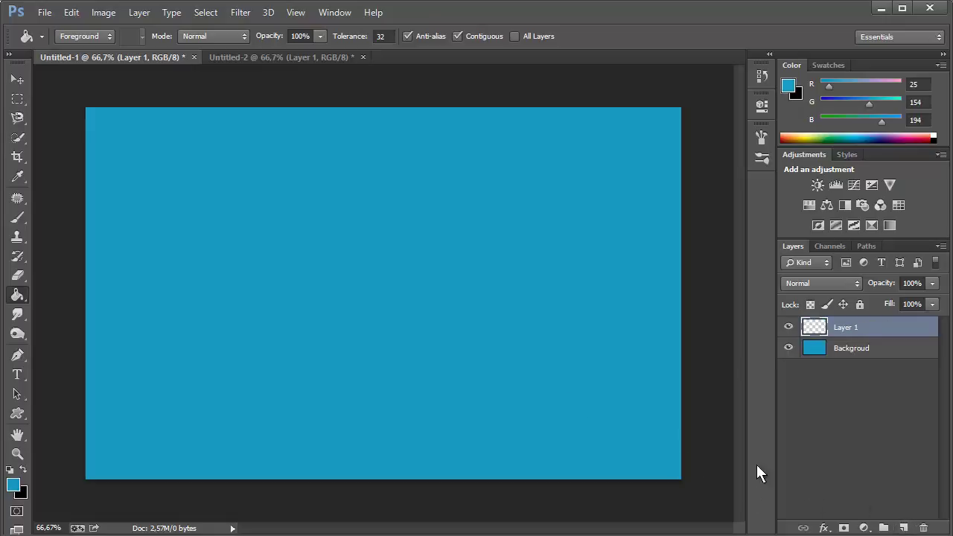
left_click(16, 99)
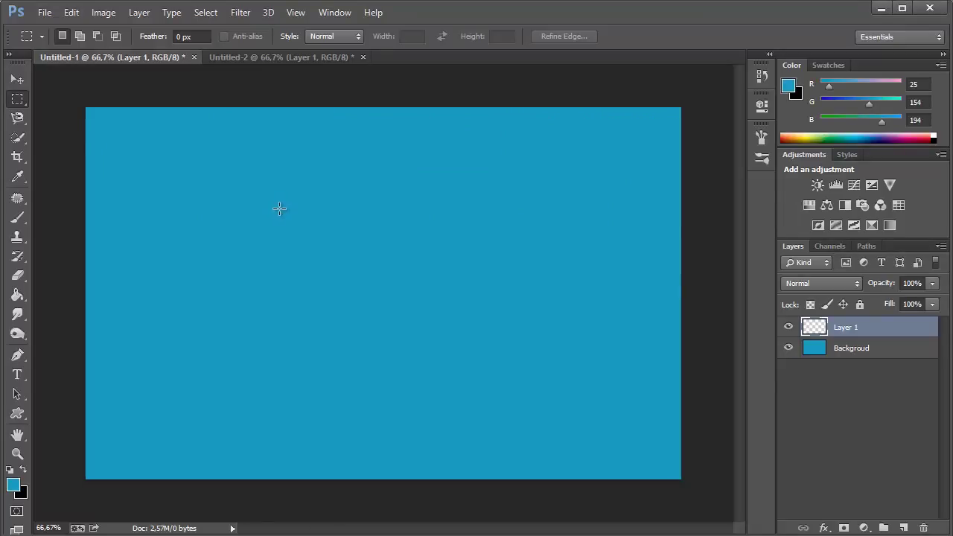
Open Logo_Dai_Dien.jpg and mask out the white background around the logo
left_click(47, 12)
left_click(52, 38)
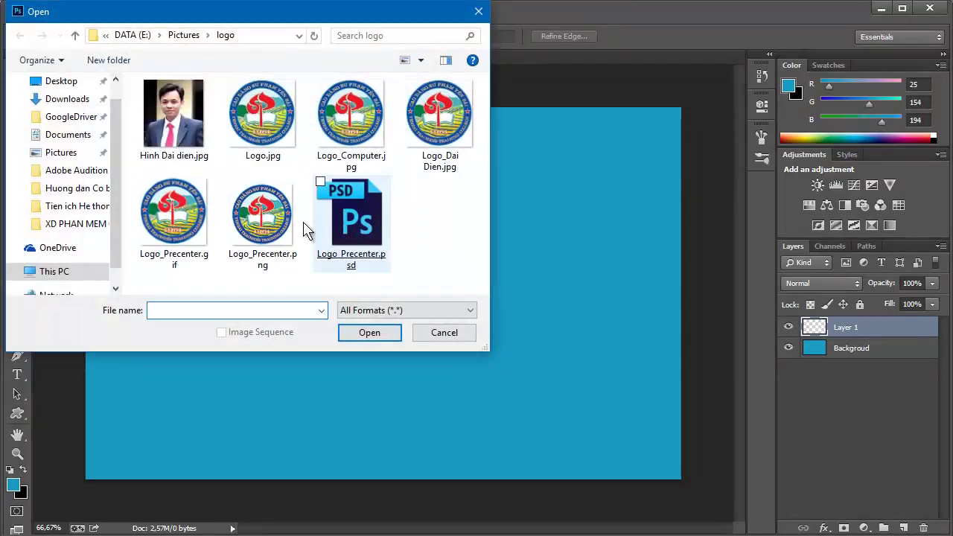
double_click(432, 149)
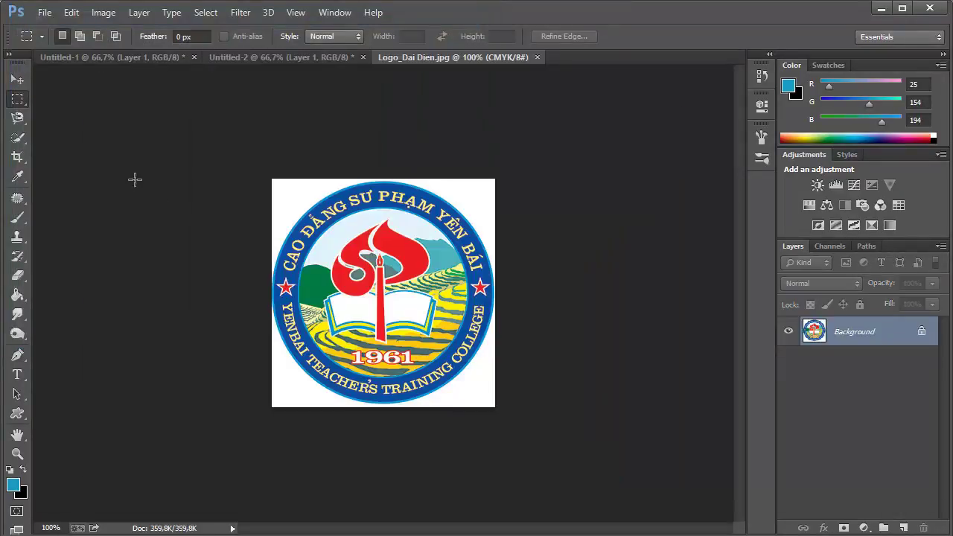
left_click(18, 137)
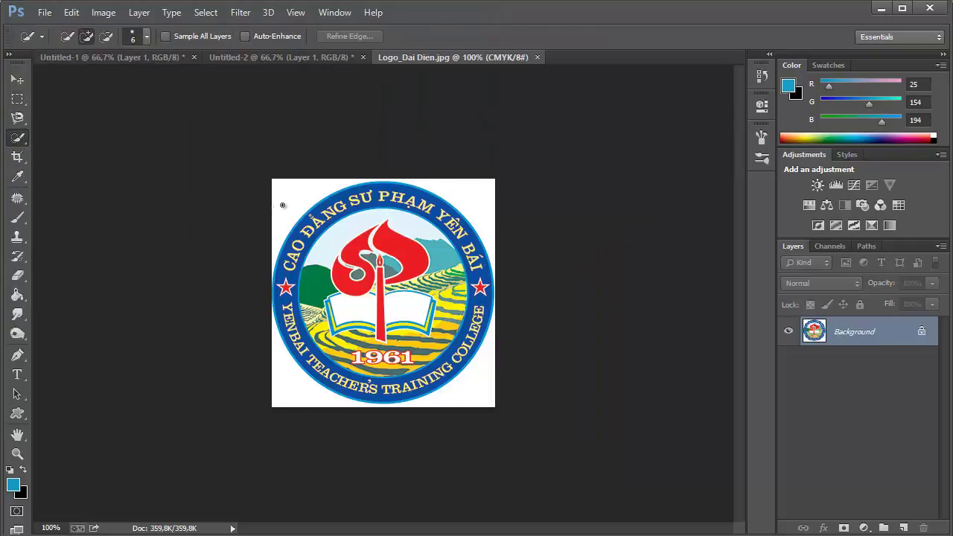
left_click_drag(288, 202, 304, 214)
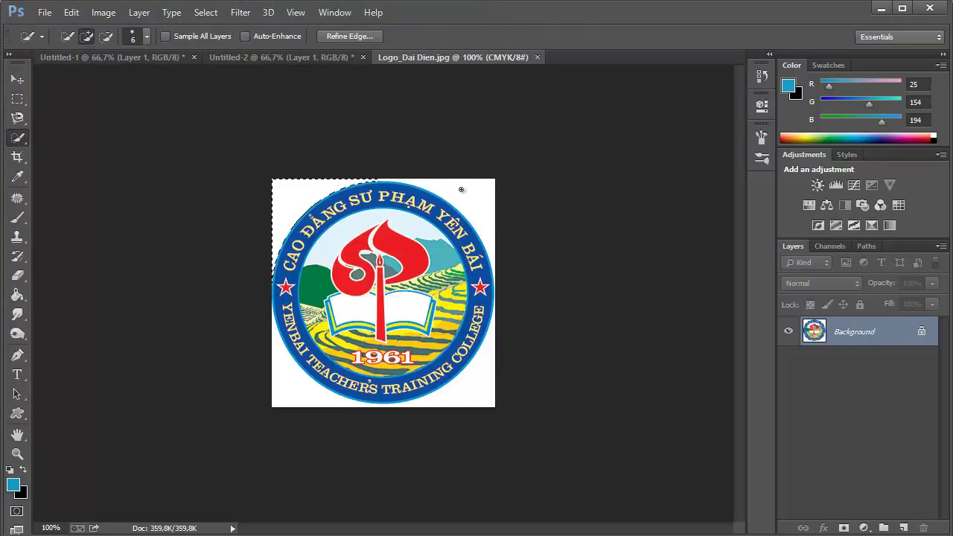
mouse_move(479, 208)
left_mouse_down()
mouse_move(470, 390)
mouse_move(483, 380)
mouse_move(459, 373)
mouse_move(313, 395)
mouse_move(304, 376)
left_mouse_up()
left_click(844, 529)
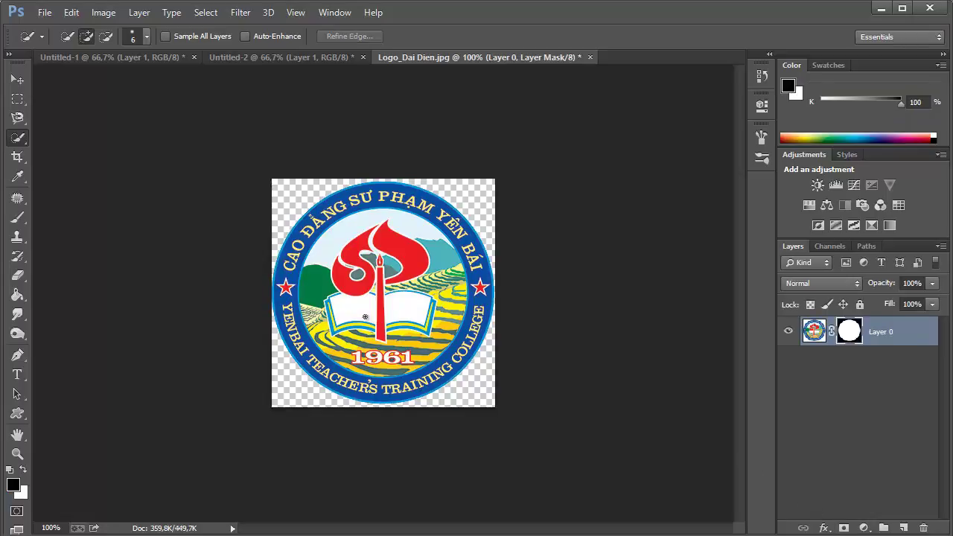
Move the masked logo onto the blue canvas's upper left as Layer 2
key("v")
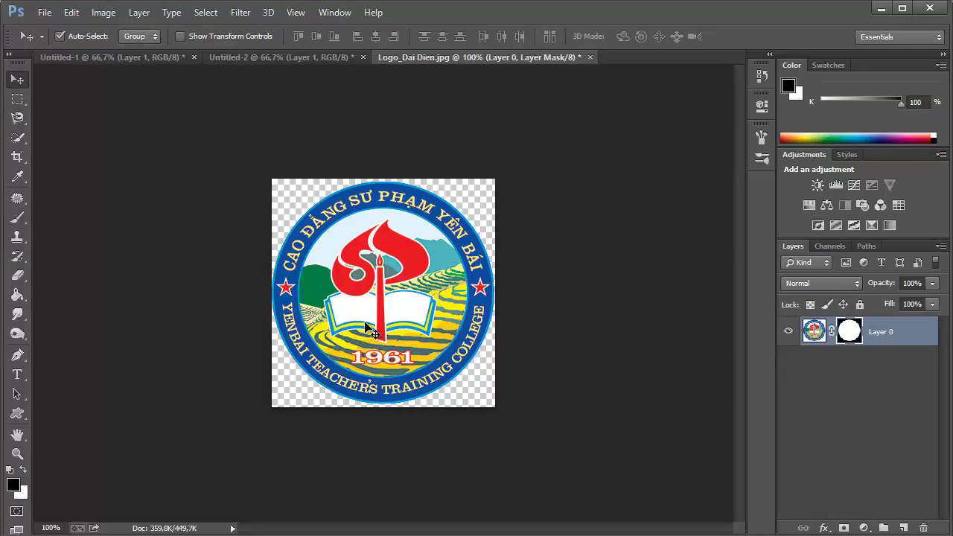
left_click_drag(365, 321, 108, 62)
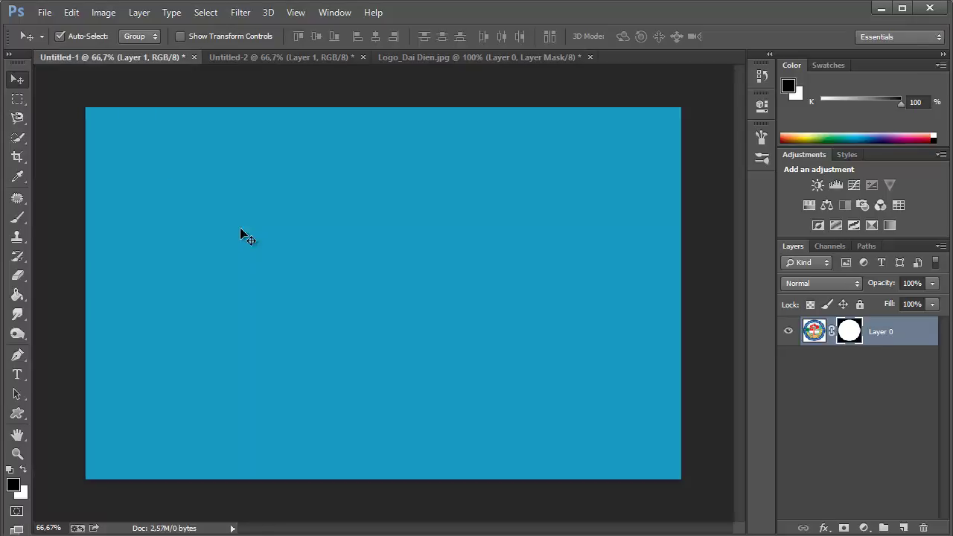
left_click_drag(109, 62, 241, 234)
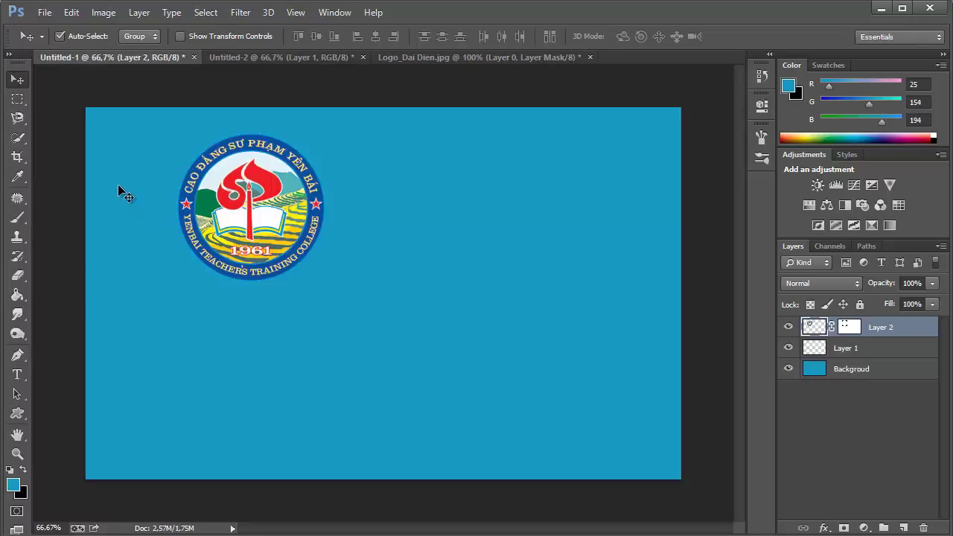
Save the header design under the new name THIET KE WEBSITE.psd in the Pictures folder
left_click(45, 13)
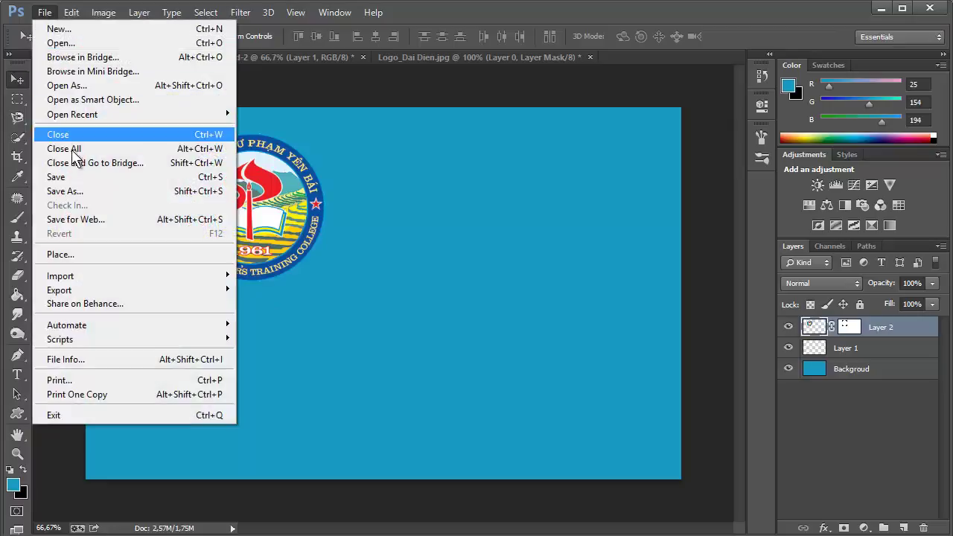
left_click(77, 178)
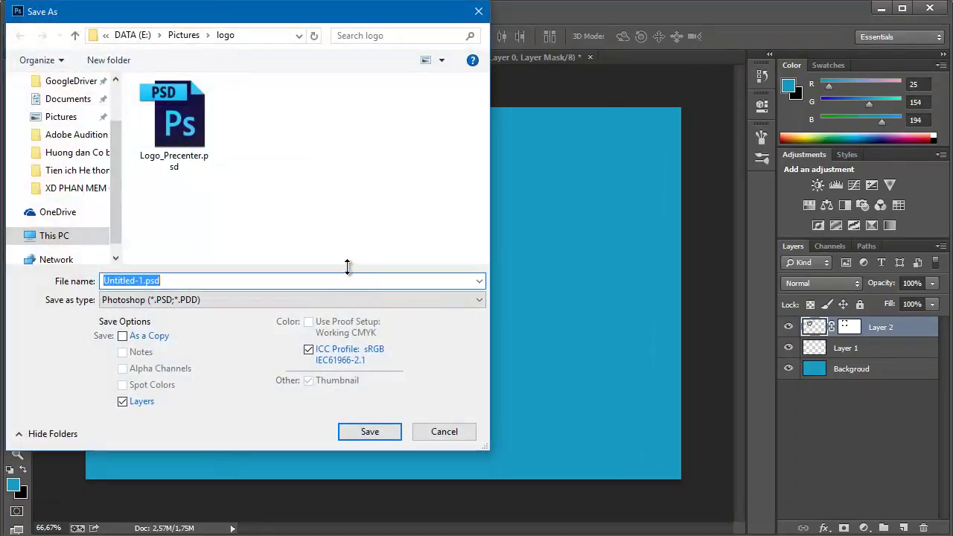
left_click(63, 118)
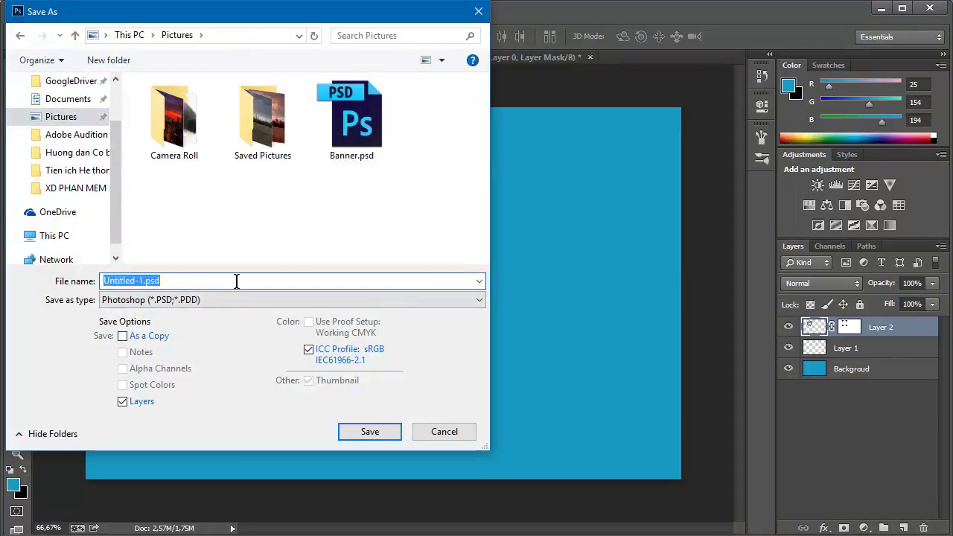
type("THIET")
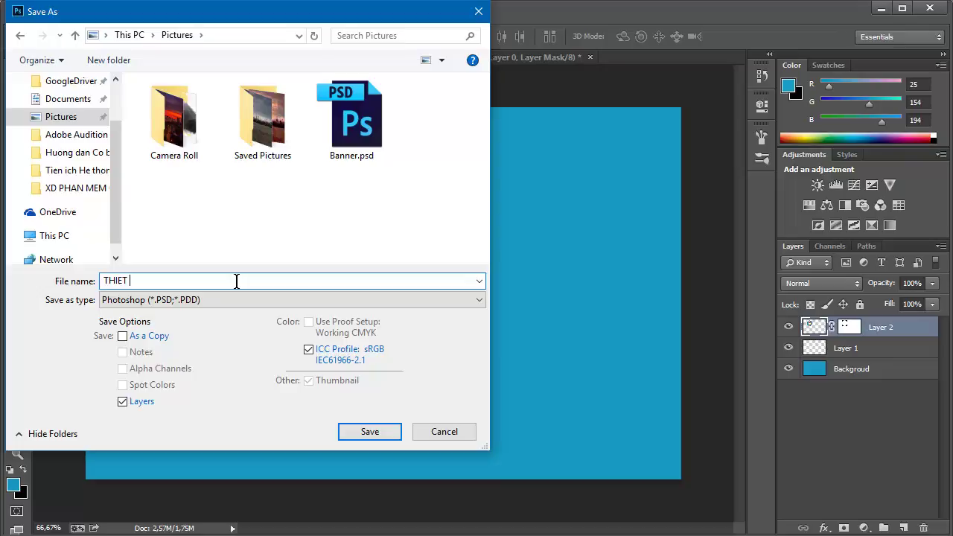
type("KE WEBSITE")
key("Return")
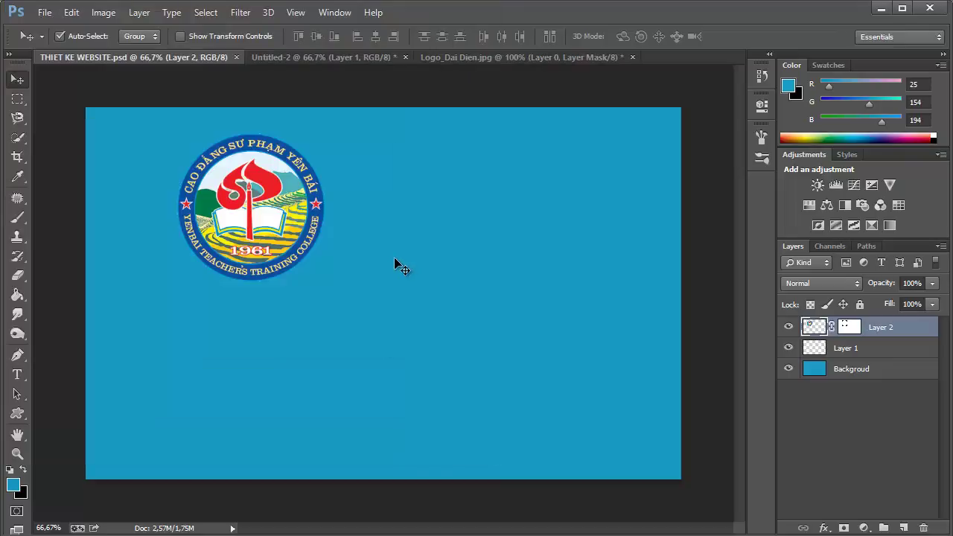
Scale the college logo on Layer 2 down to about 23%, near the canvas's top-left
left_click(179, 36)
mouse_move(177, 132)
left_mouse_down()
mouse_move(285, 245)
mouse_move(192, 144)
left_mouse_up()
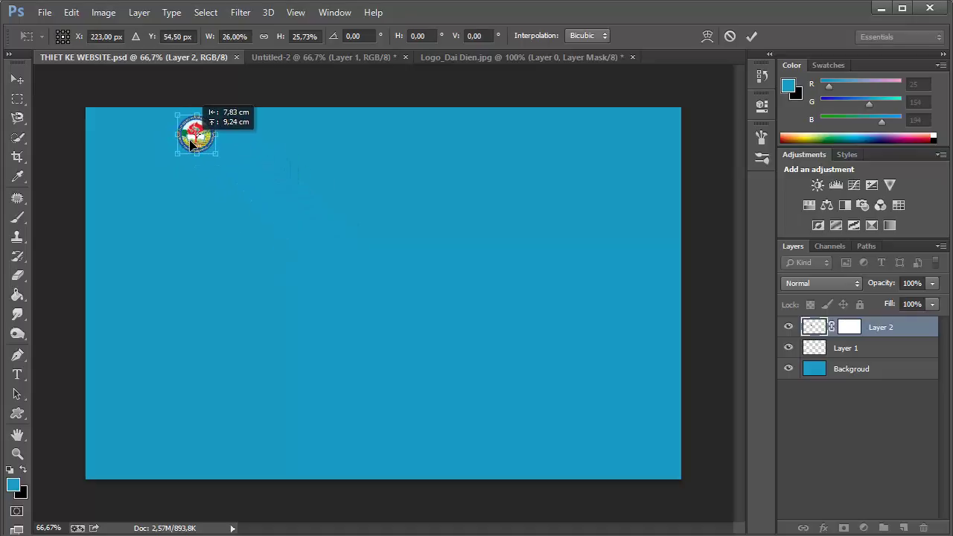
left_click_drag(219, 154, 215, 157)
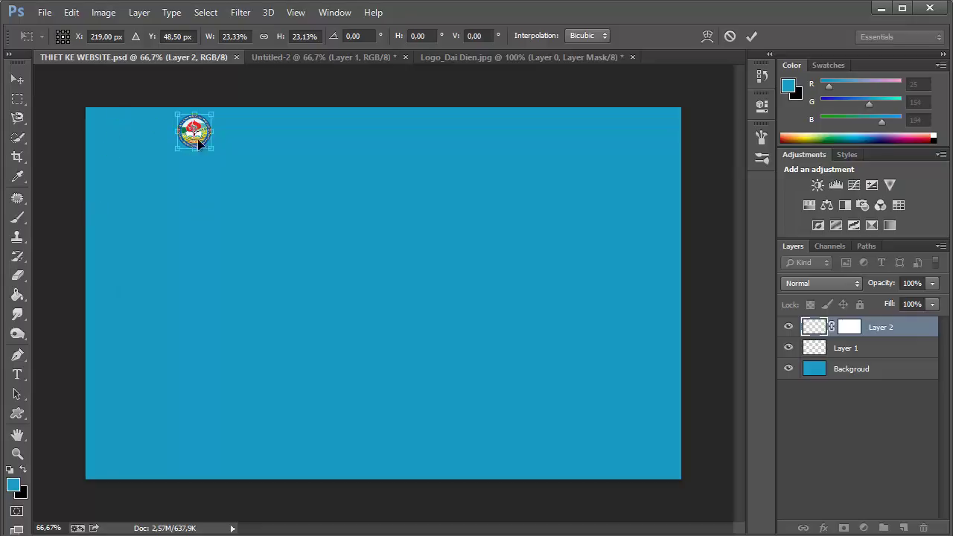
left_click(752, 36)
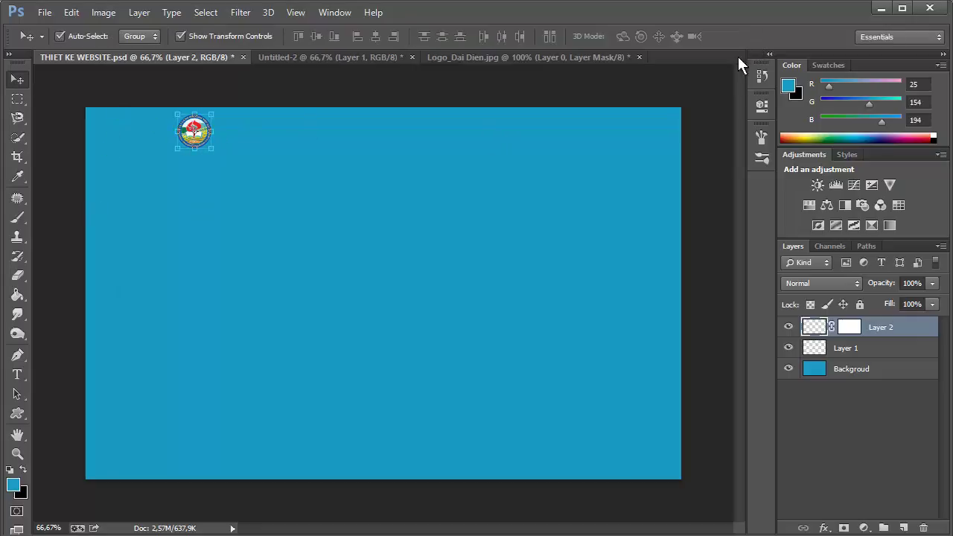
left_click(180, 36)
Add a #ffffff text layer reading TRƯỜNG CAO ĐẲNG SƯ PHẠM YÊN BÁI right of the logo
left_click(17, 375)
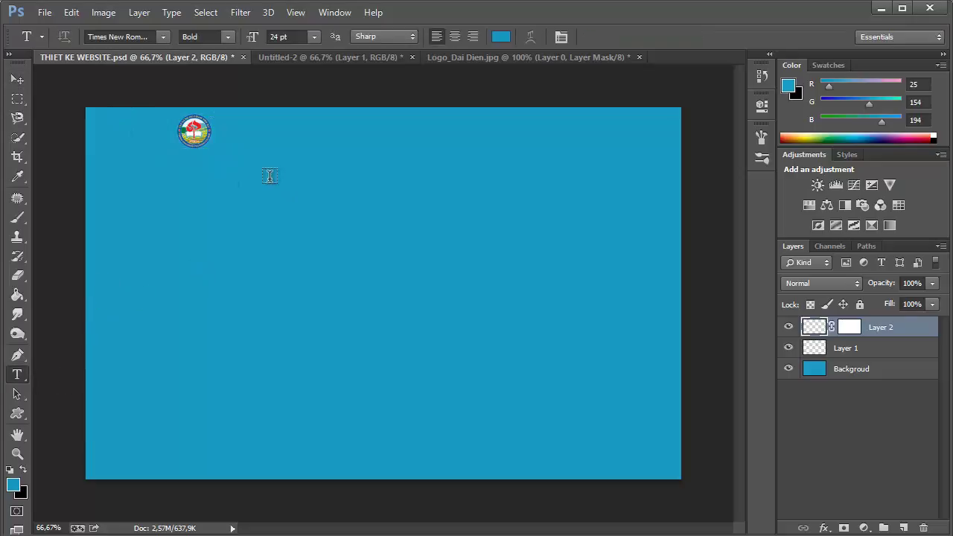
left_click(233, 125)
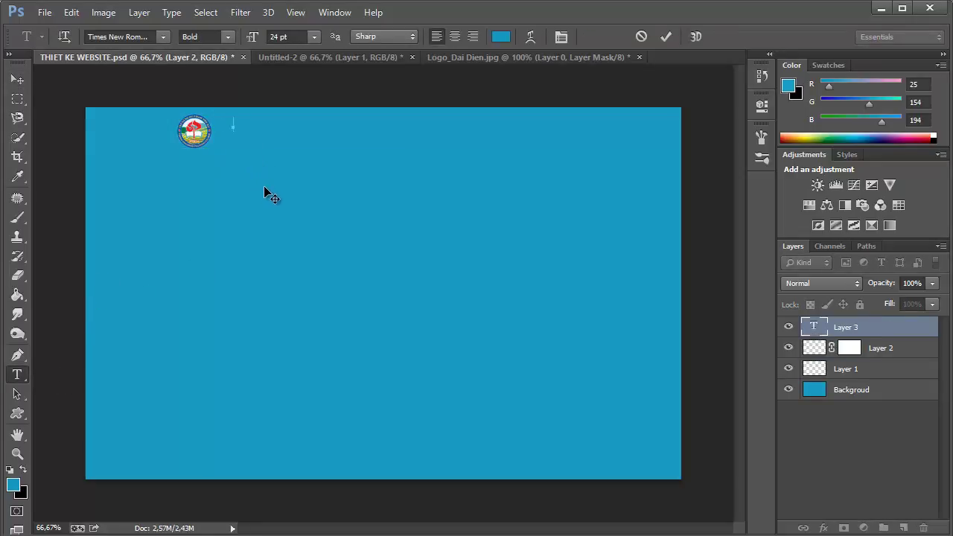
left_click(501, 37)
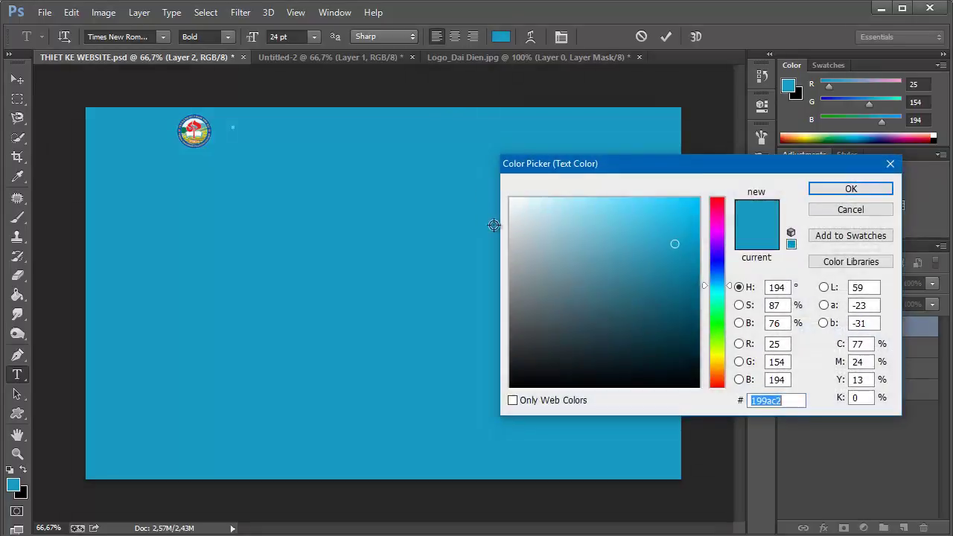
type("ffffff")
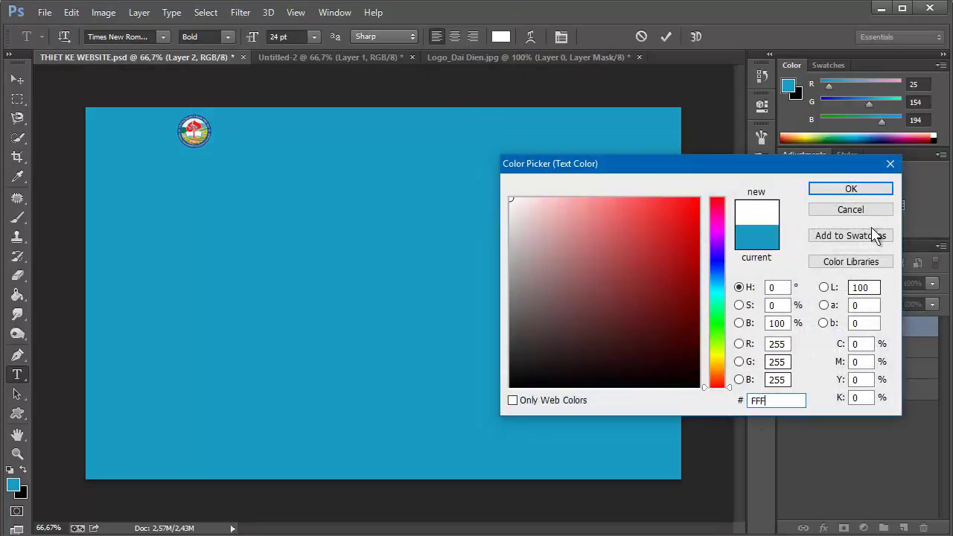
left_click(867, 190)
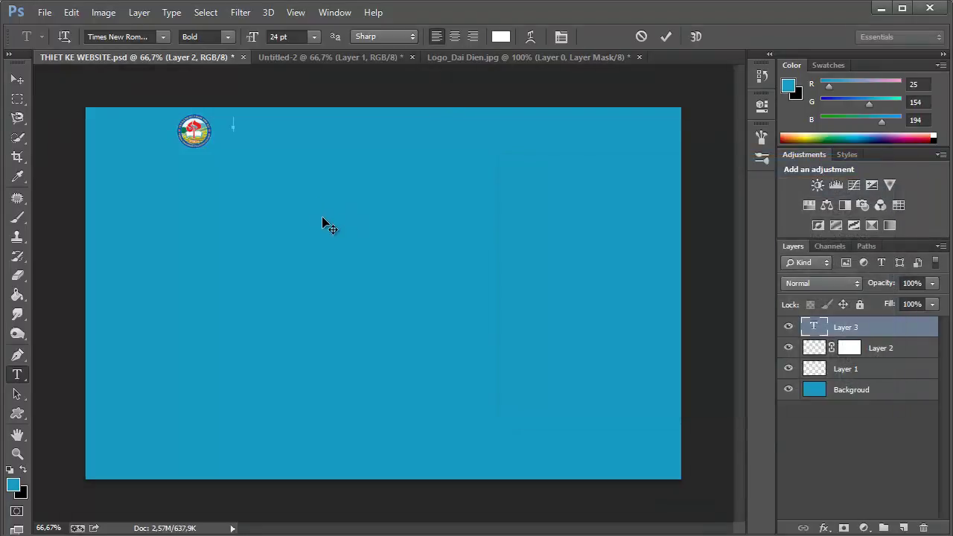
type("TR")
type("UONG")
type(" CAO ĐĂNG")
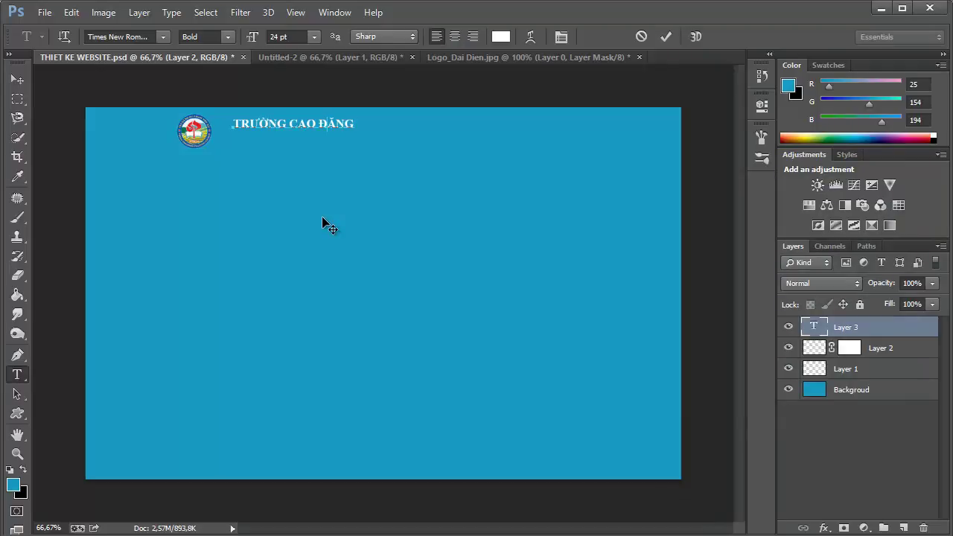
type(" SƯ PHẠM YE")
type("ÊN BAI")
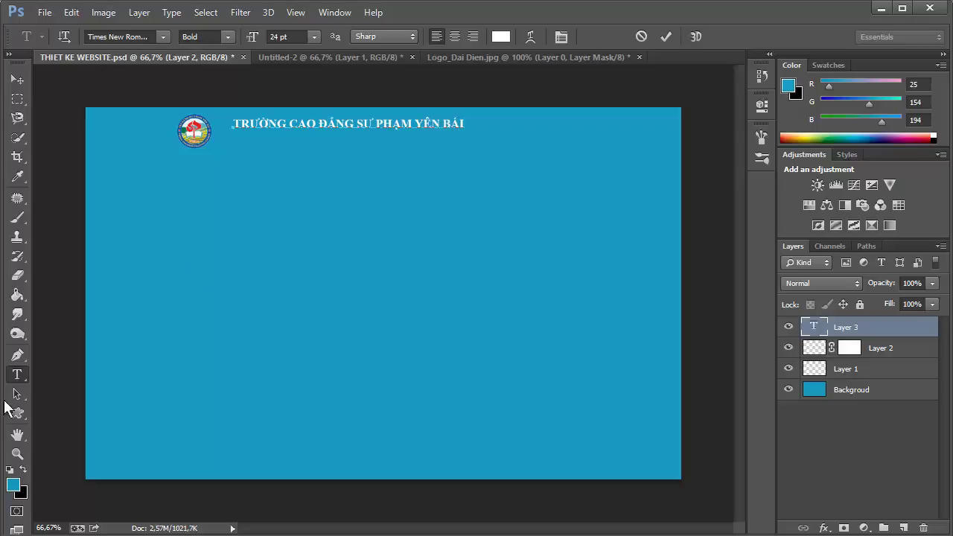
left_click(18, 454)
right_click(235, 181)
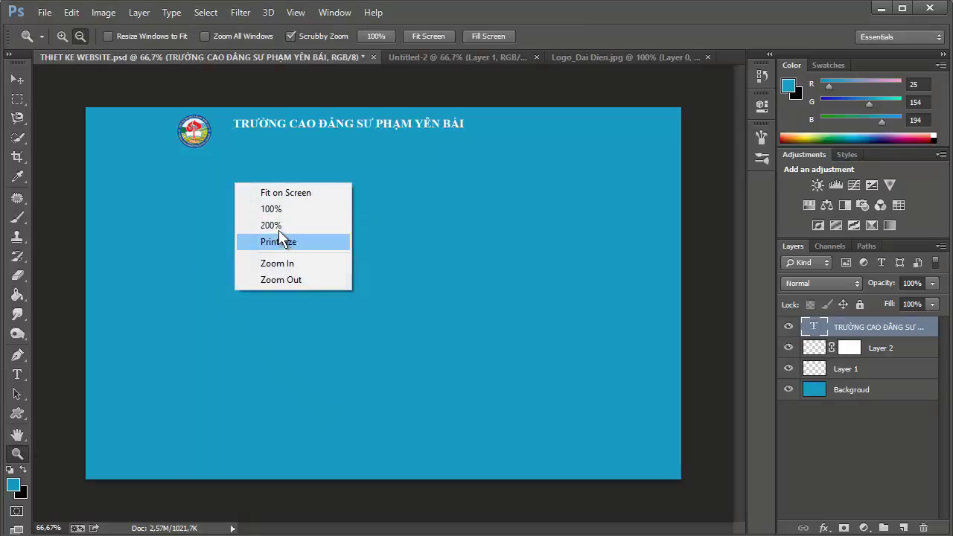
View at 100% and move the title left toward the logo, nudging it slightly down
left_click(275, 208)
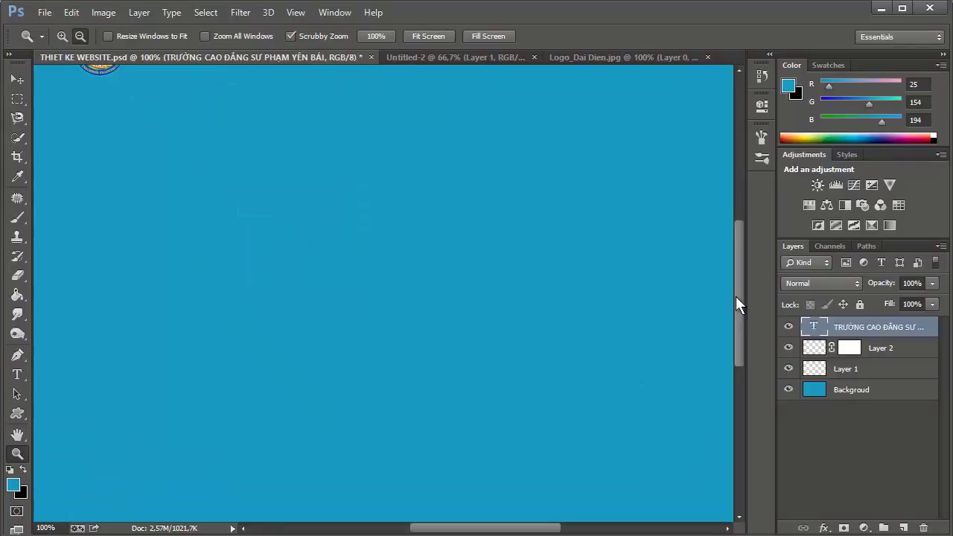
left_click_drag(736, 296, 739, 243)
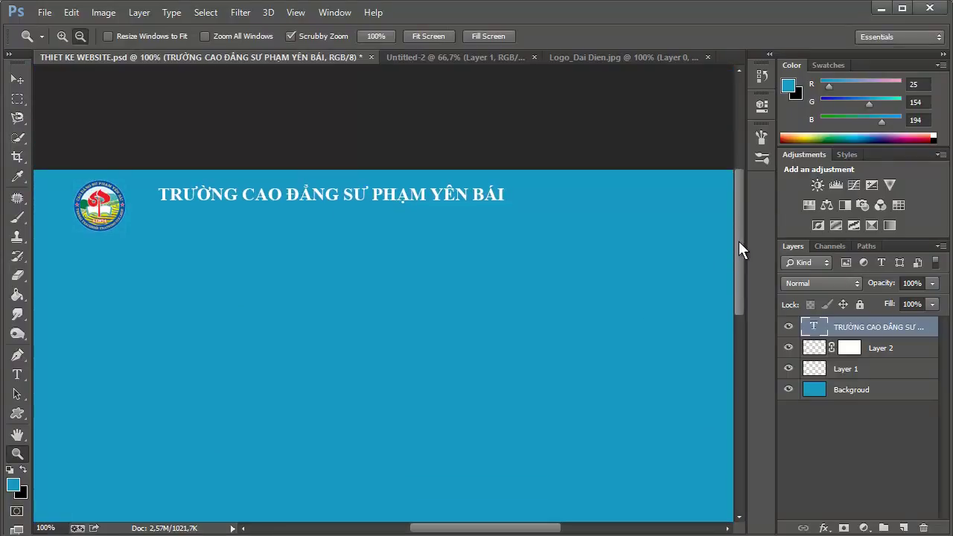
left_click_drag(448, 529, 421, 518)
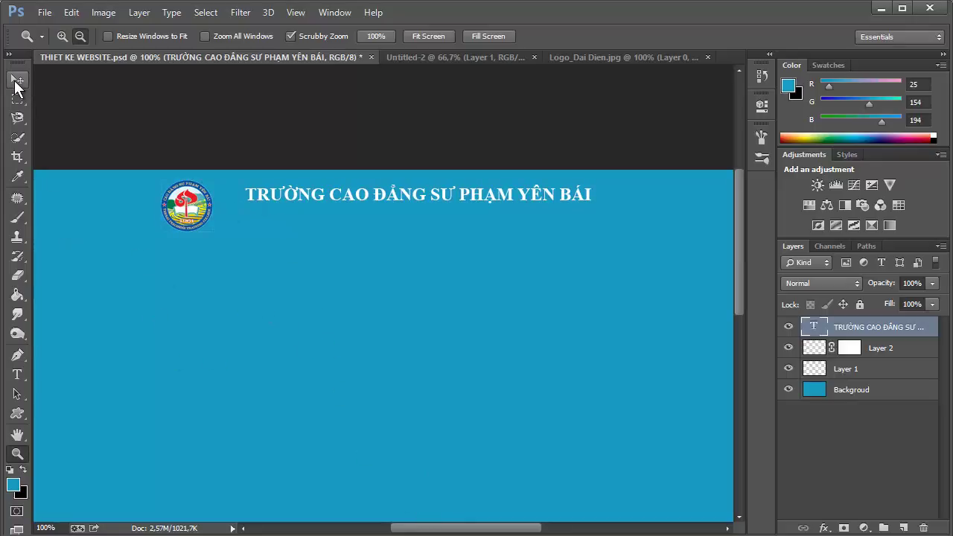
left_click(16, 80)
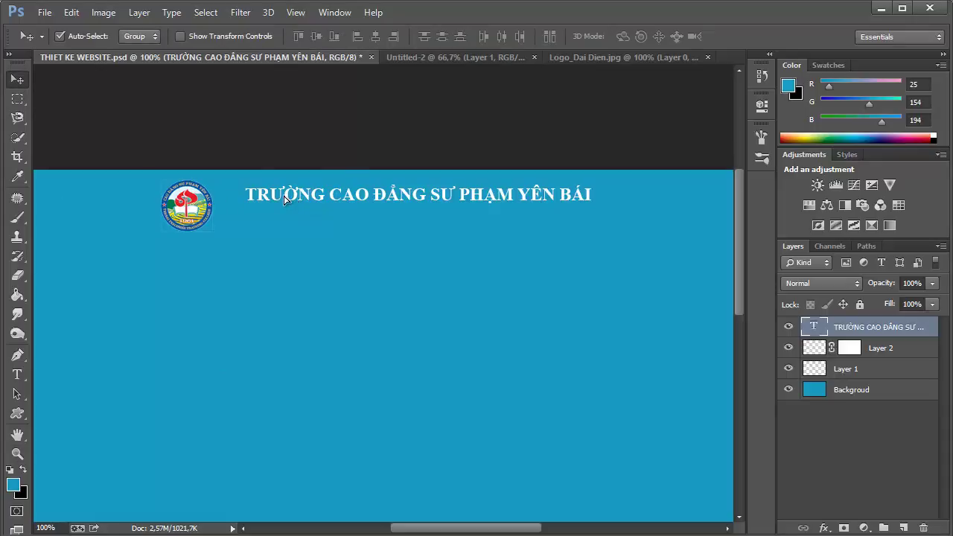
left_click_drag(308, 196, 276, 199)
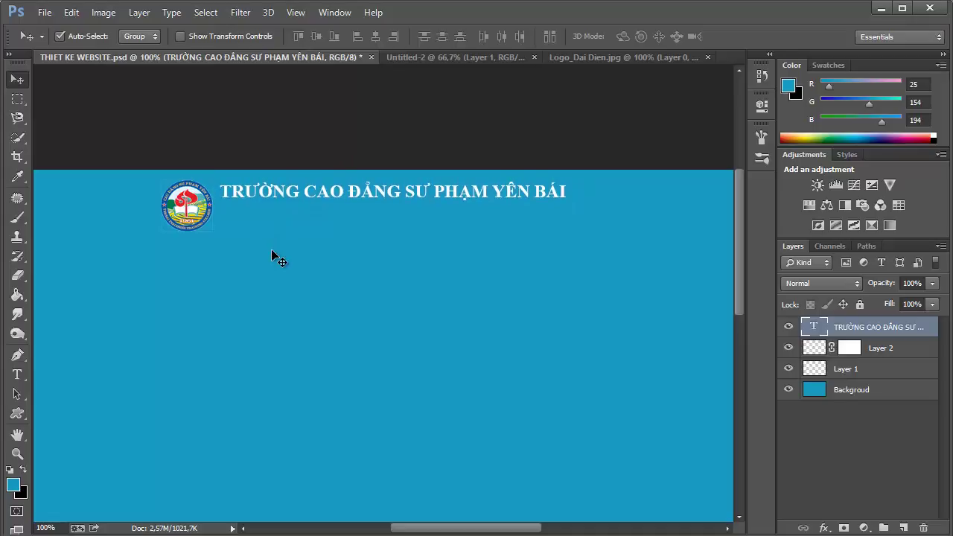
key("Down")
key("Down")
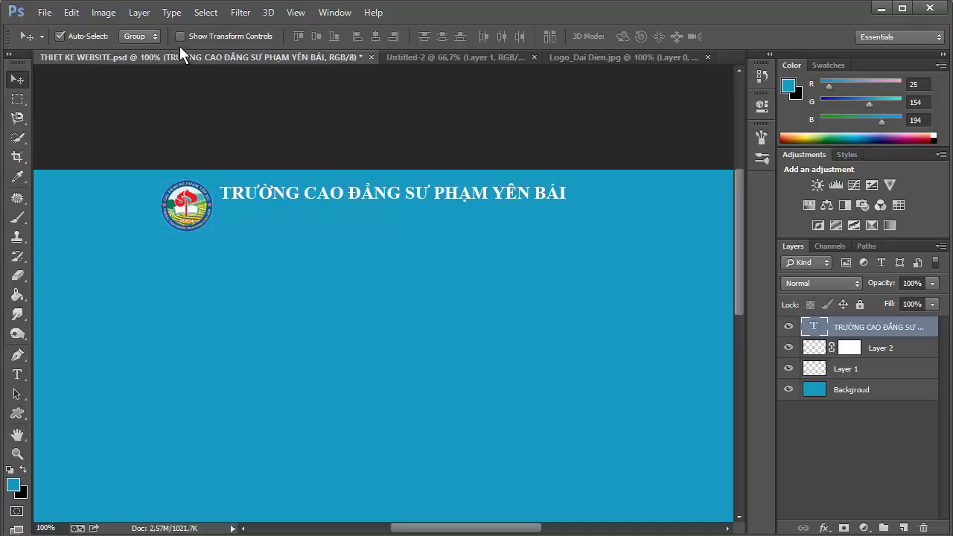
Condense the title to about 89% width beside the logo, keeping its font at 24 pt
left_click(180, 39)
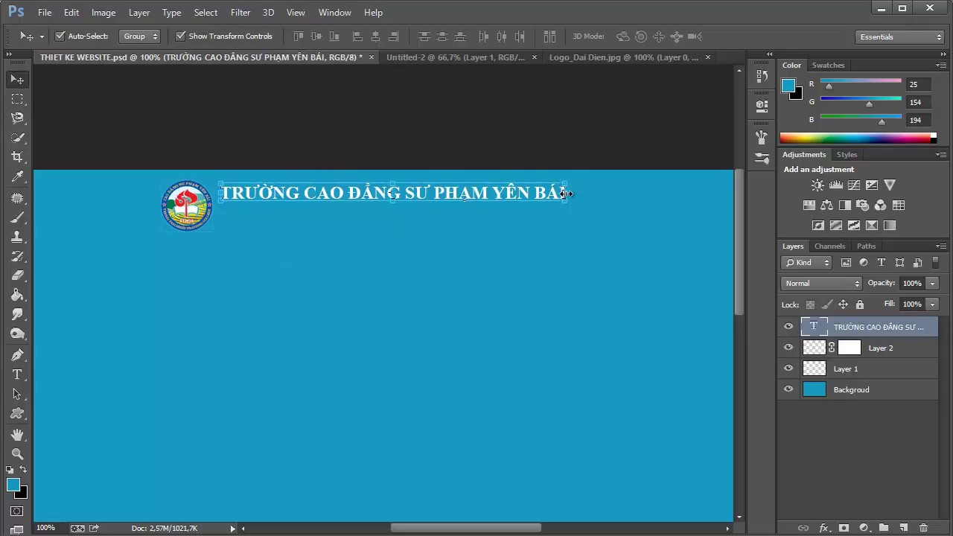
left_click_drag(573, 198, 537, 195)
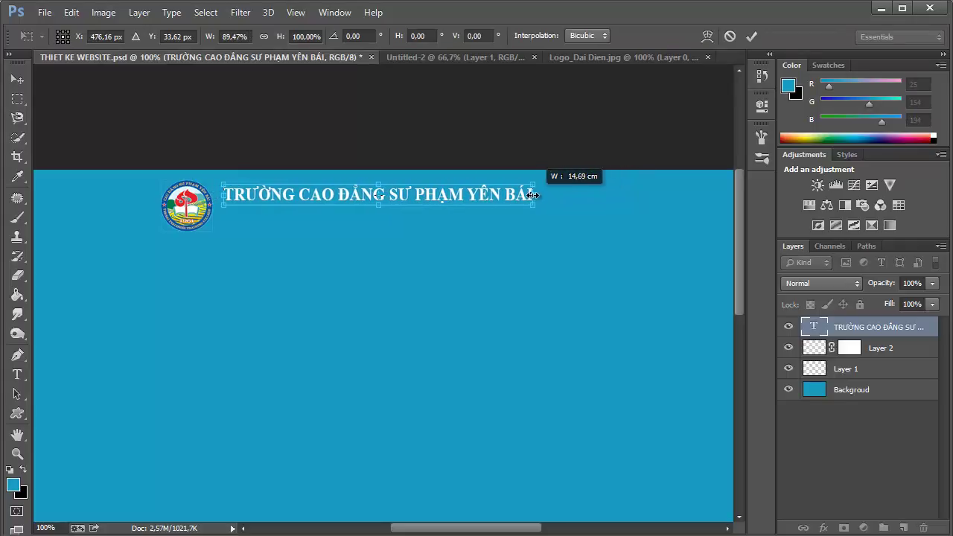
left_click_drag(537, 195, 533, 195)
key("Return")
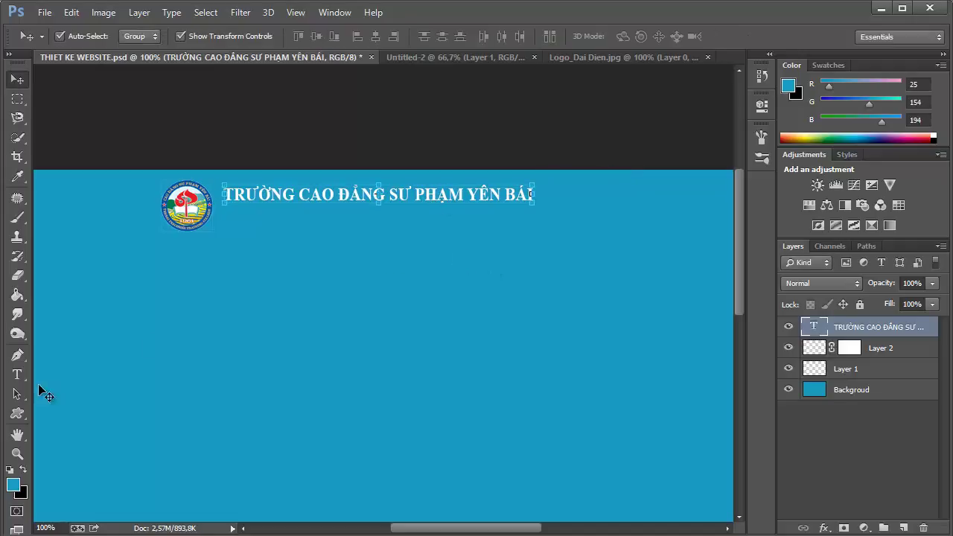
left_click(17, 375)
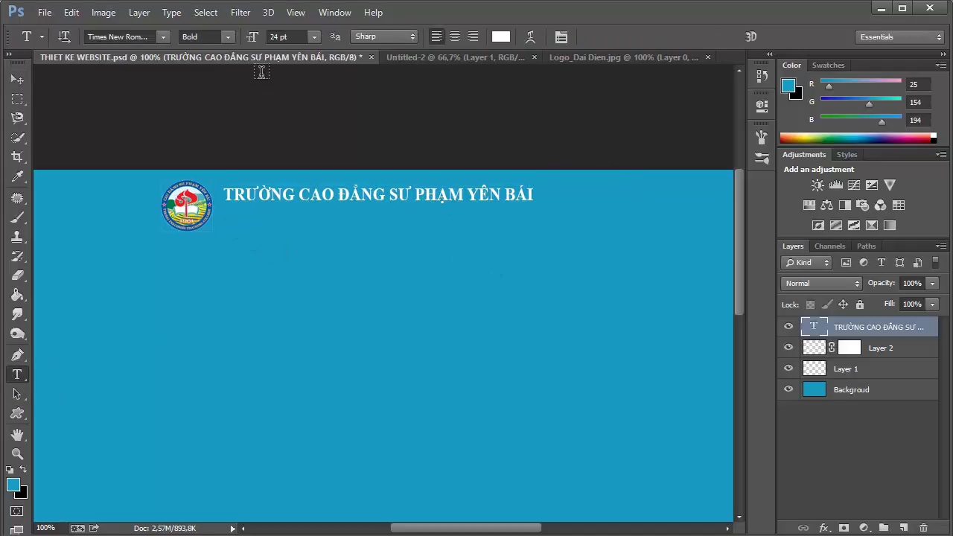
left_click(314, 37)
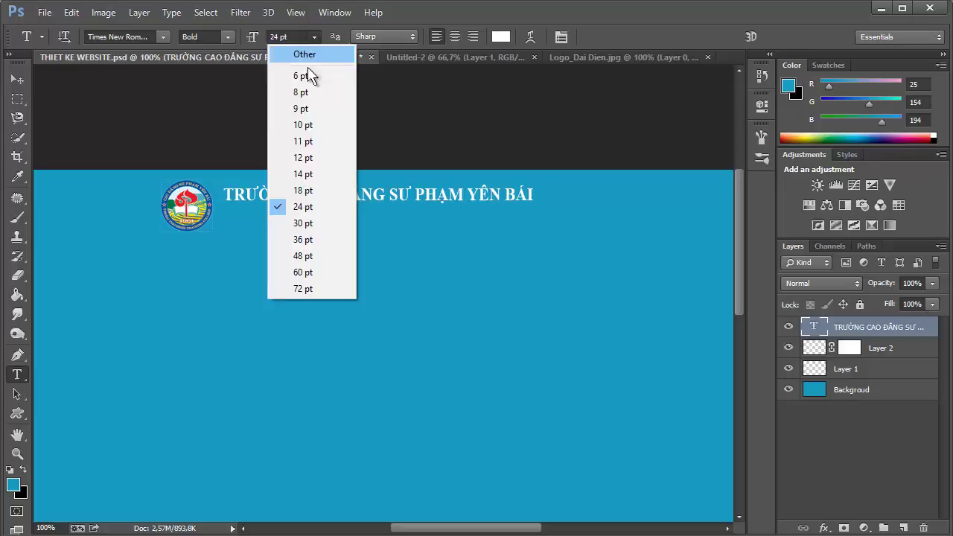
left_click(302, 190)
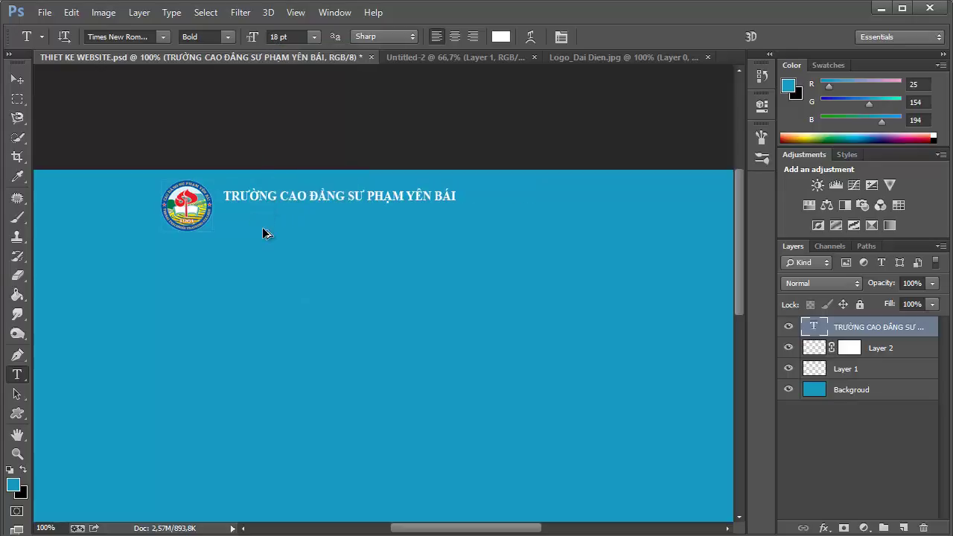
key("Up")
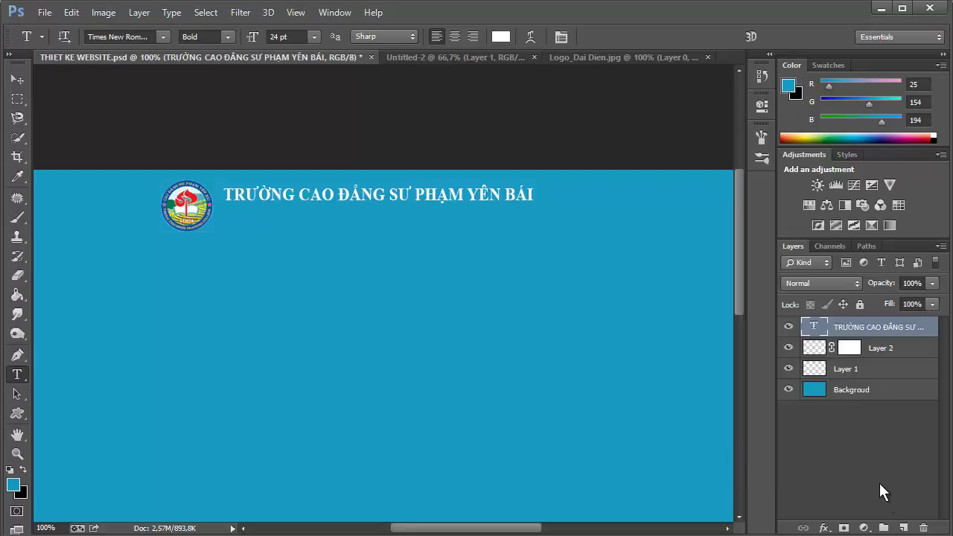
Rename the logo's layer to LOGO
double_click(882, 349)
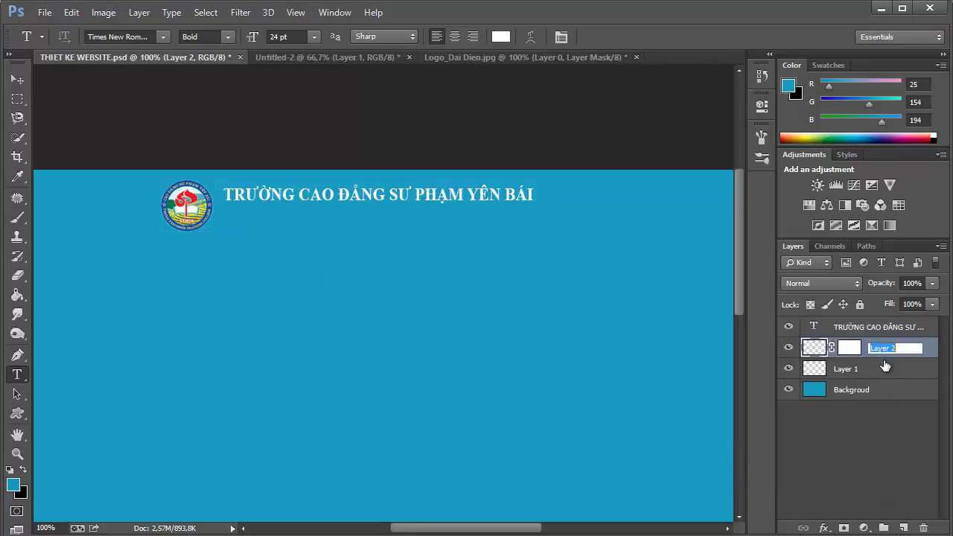
type("lo")
key("Return")
Type YENBAI TEACHER'S TRAINNING COLLEGE as a second text line below the school name
left_click(266, 222)
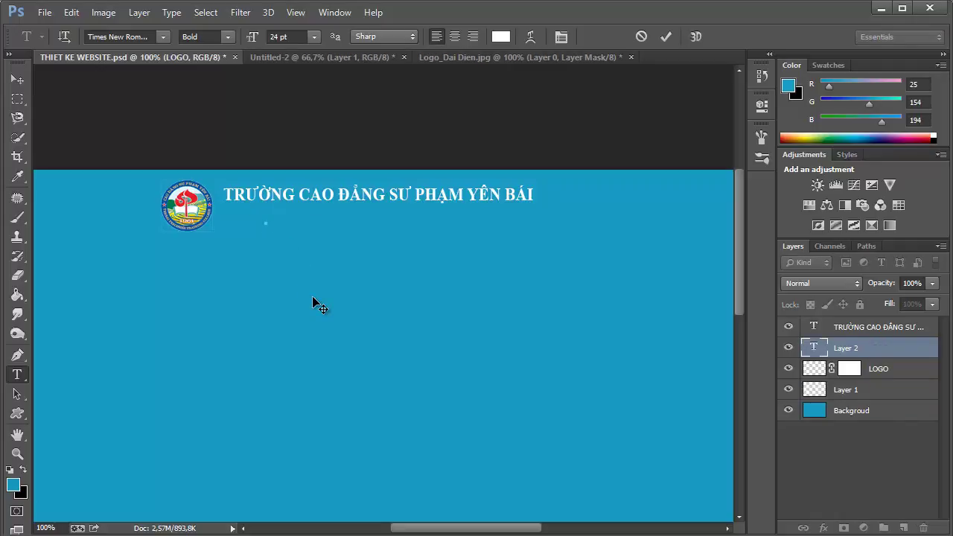
type("YENBAI")
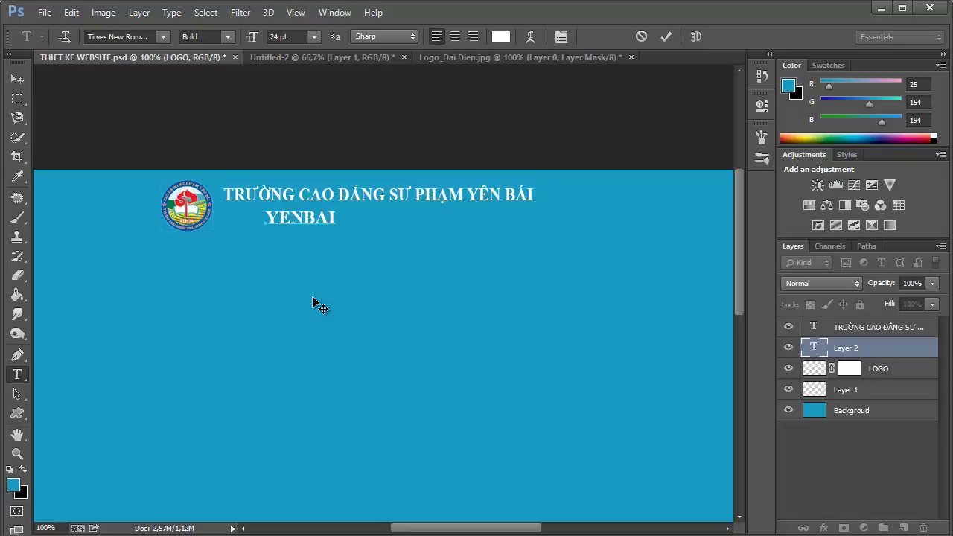
type(" TEACH")
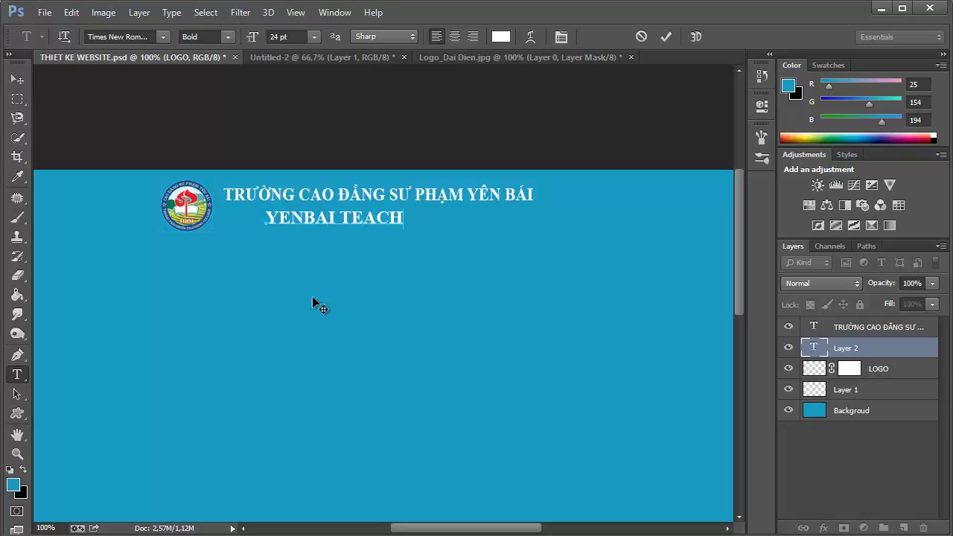
type("ER")
type("'S")
type(" TRAI")
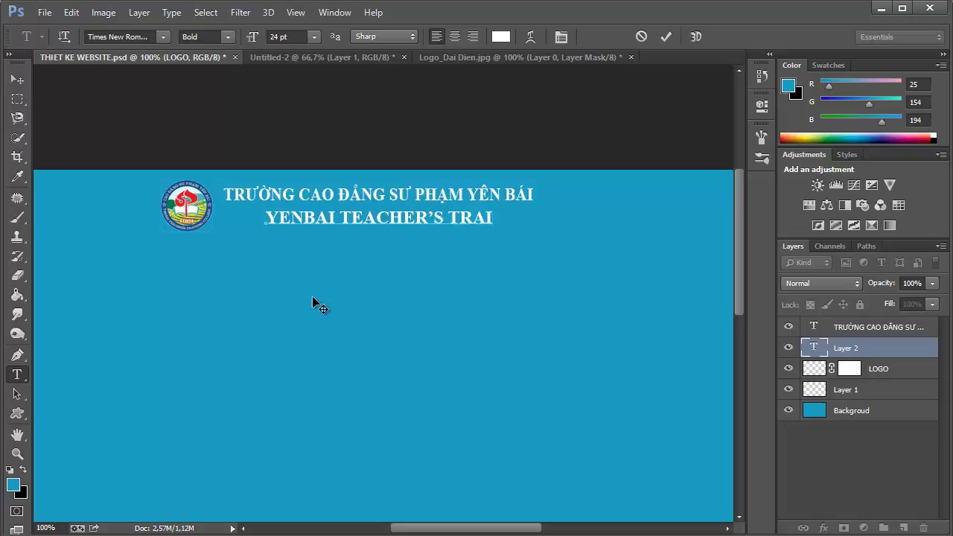
type("NNING")
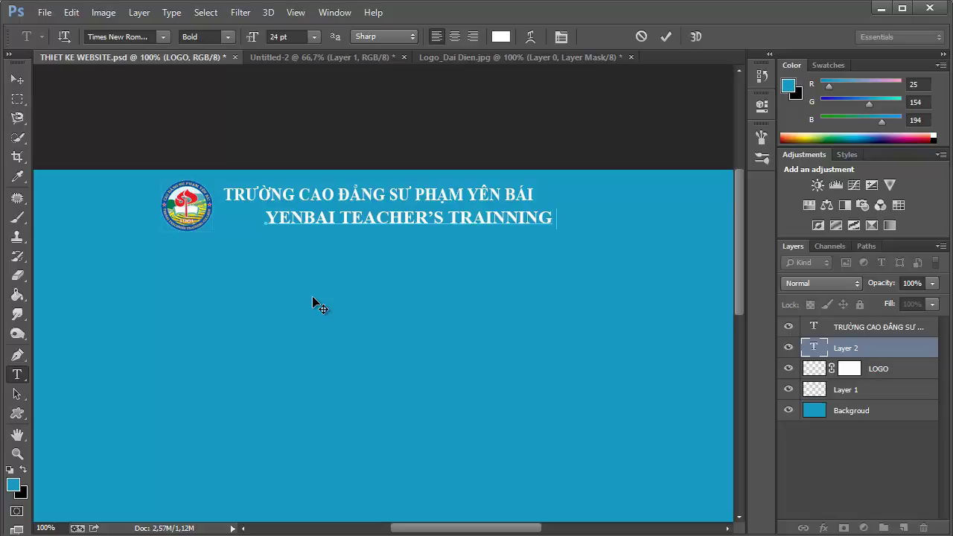
type("OLLE")
type("GE")
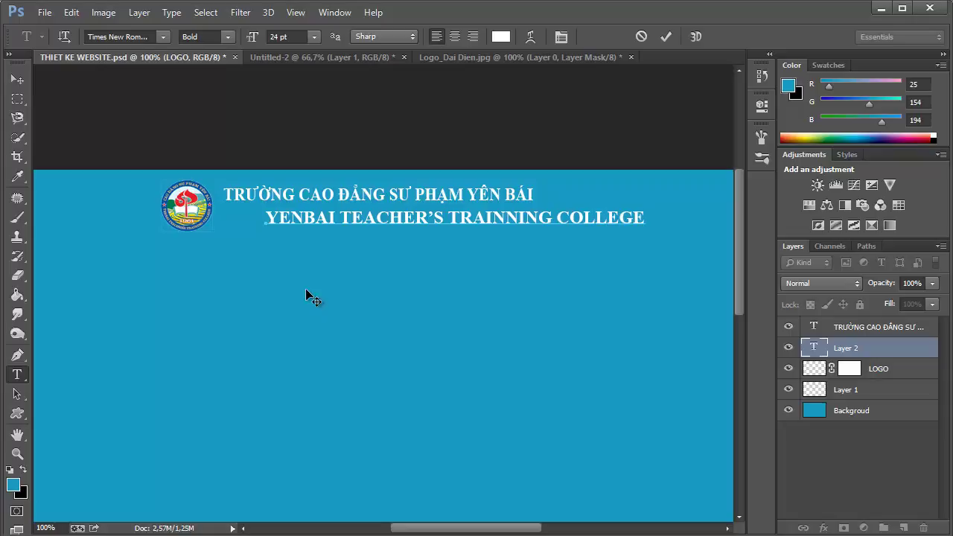
left_click(17, 79)
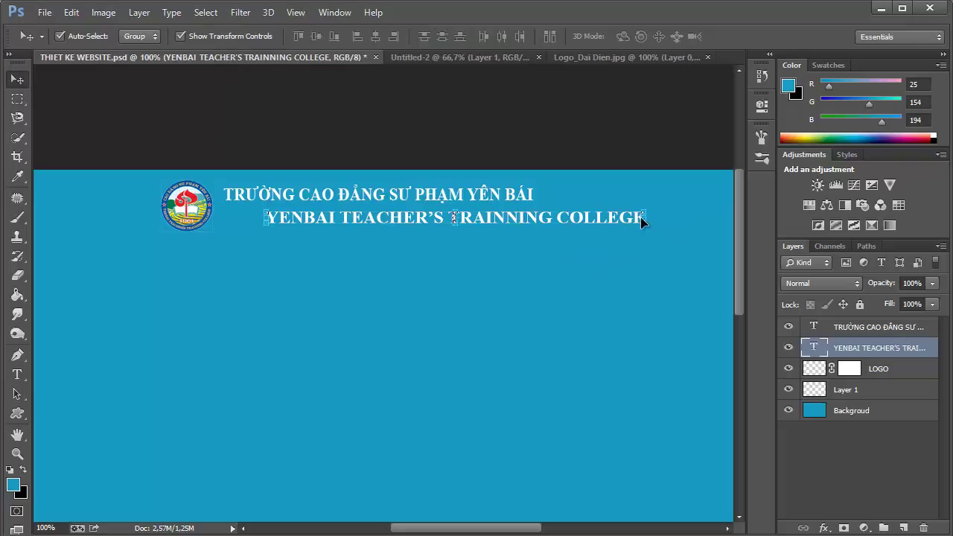
Scale the English subtitle to 69% width and 78% height, nudged up under the title
left_click_drag(646, 218, 498, 217)
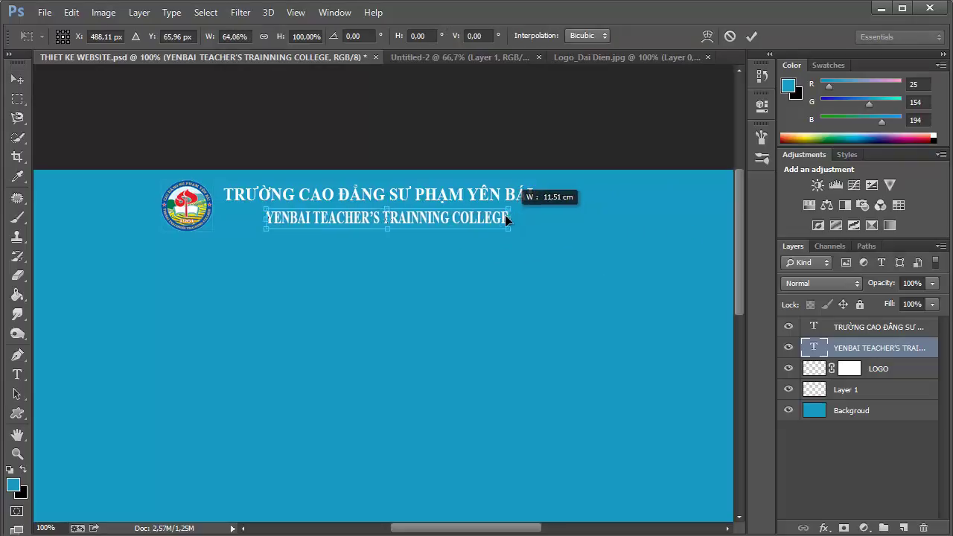
left_click_drag(497, 216, 508, 217)
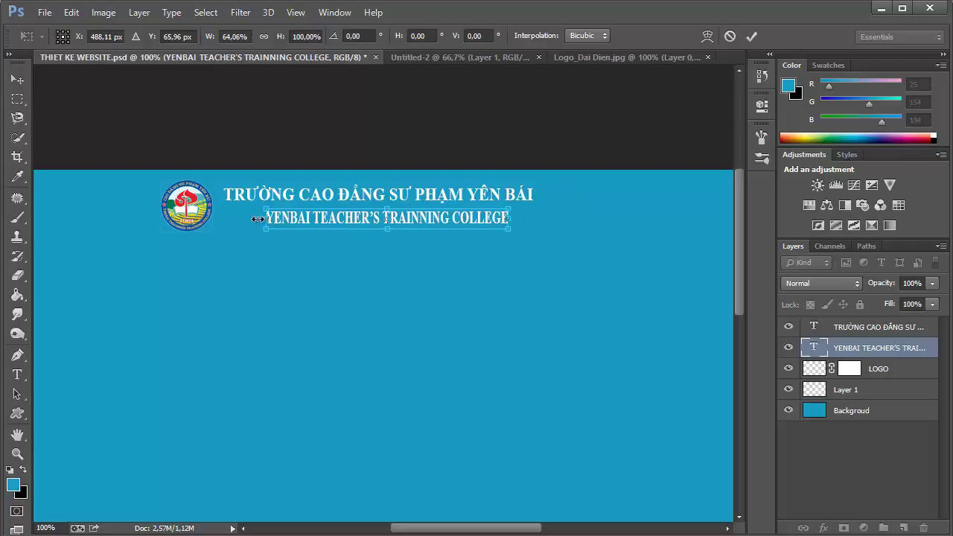
left_click_drag(257, 219, 247, 218)
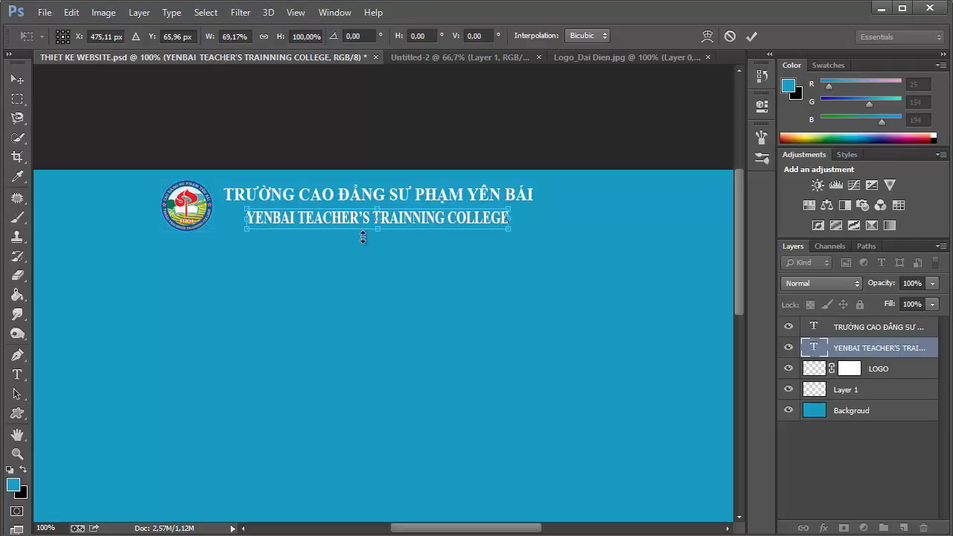
left_click_drag(381, 230, 381, 226)
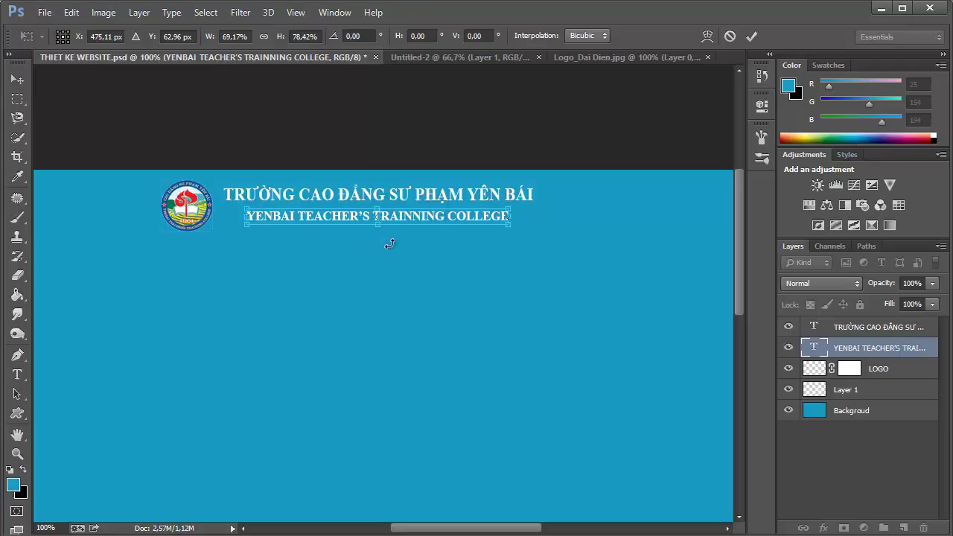
key("Up")
key("Up")
key("Up")
key("Up")
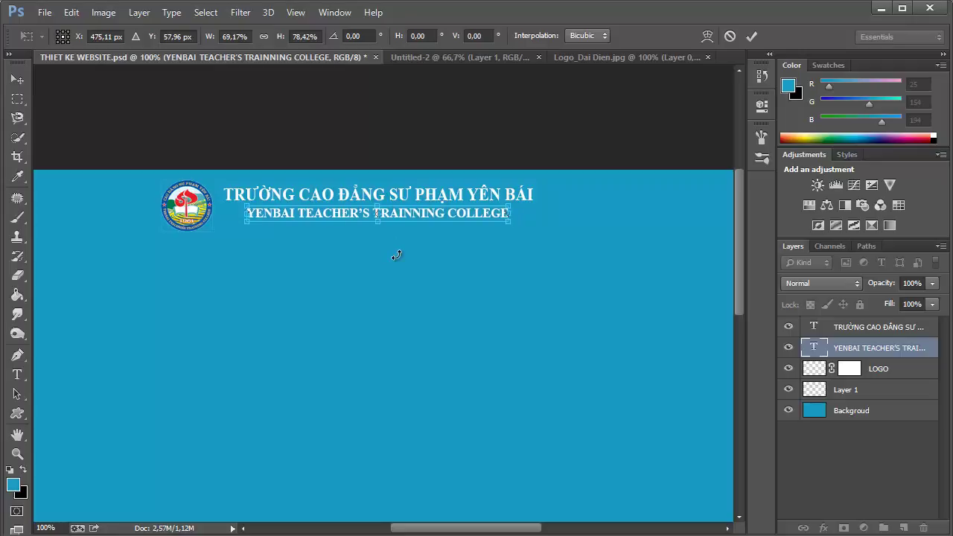
key("Up")
key("Up")
key("Up")
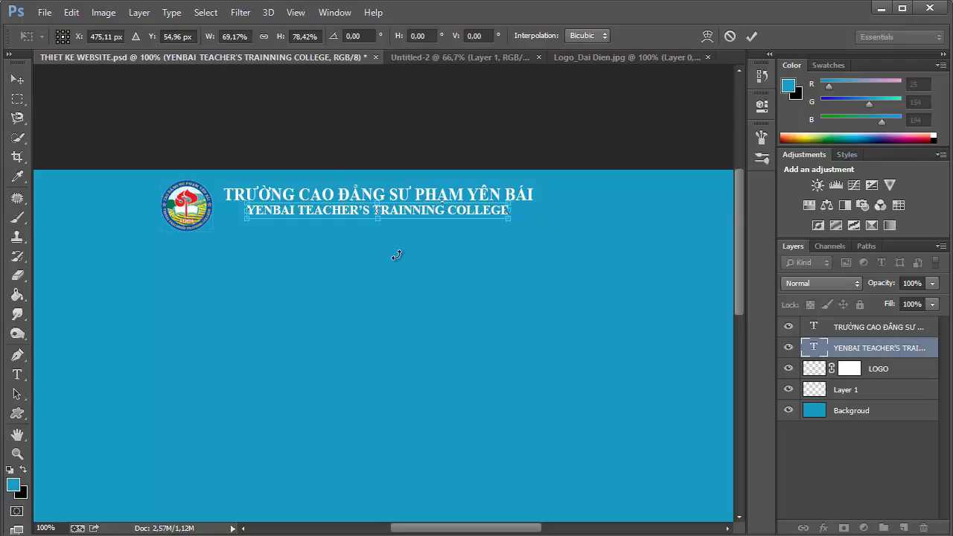
key("Return")
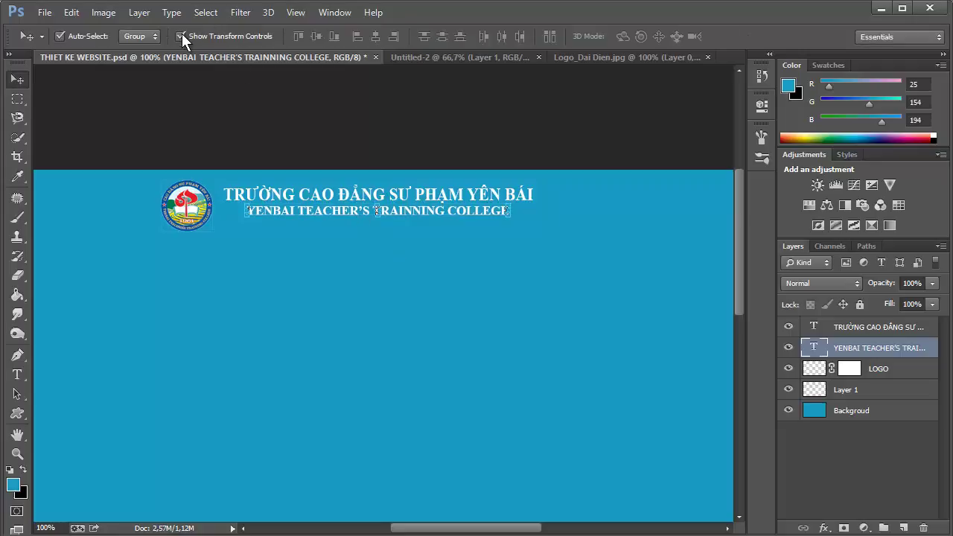
left_click(180, 36)
Recolour the college subtitle text bright yellow
left_click(18, 374)
left_click(501, 35)
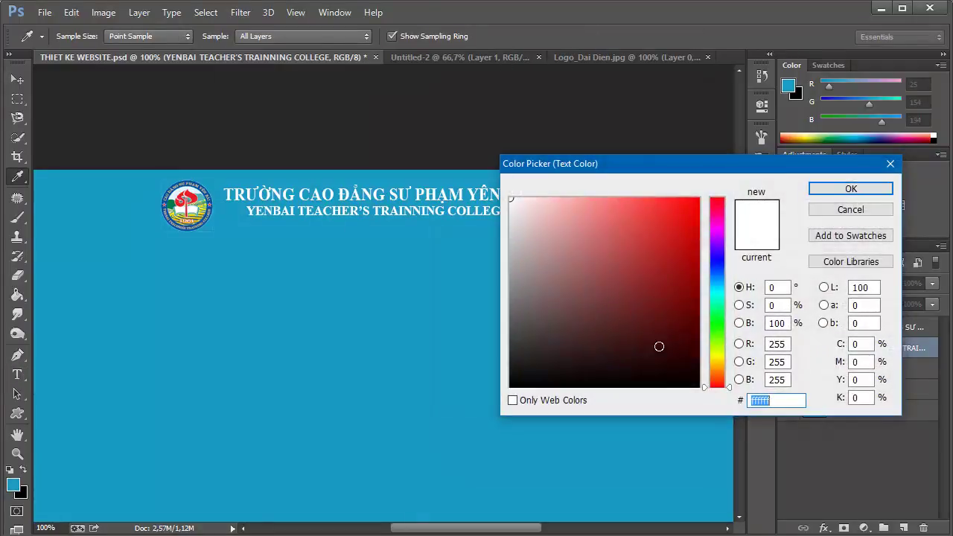
left_click(718, 355)
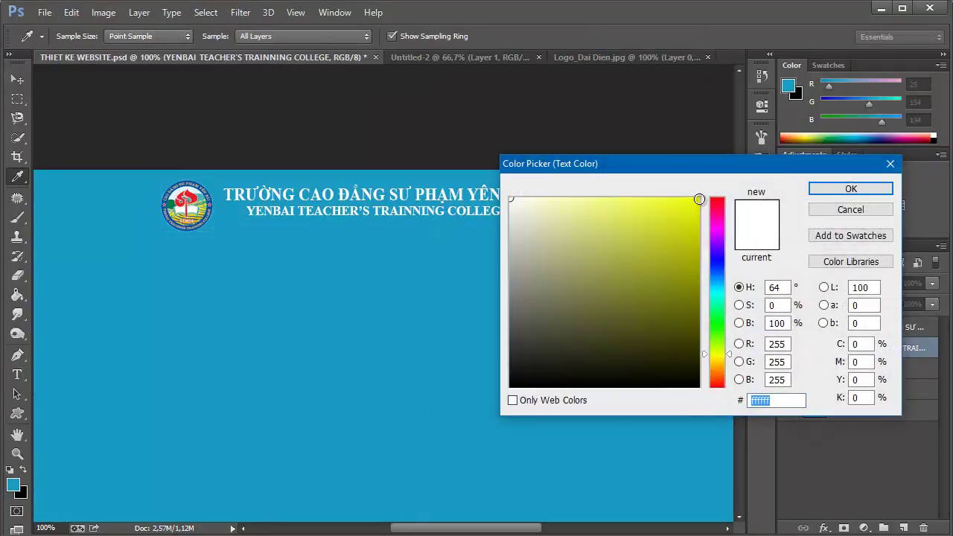
left_click(697, 199)
left_click(827, 189)
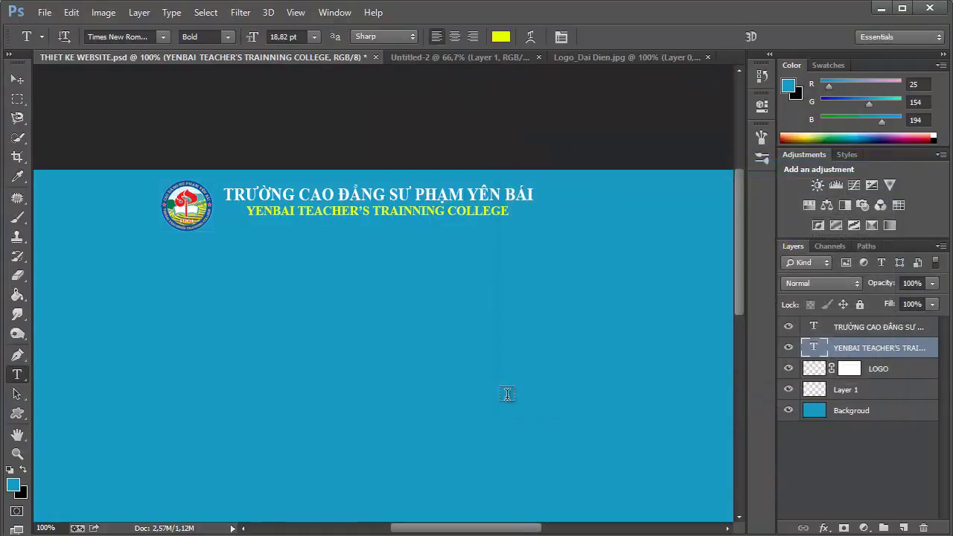
Give the school-name layer a drop shadow with distance 3
left_click(853, 328)
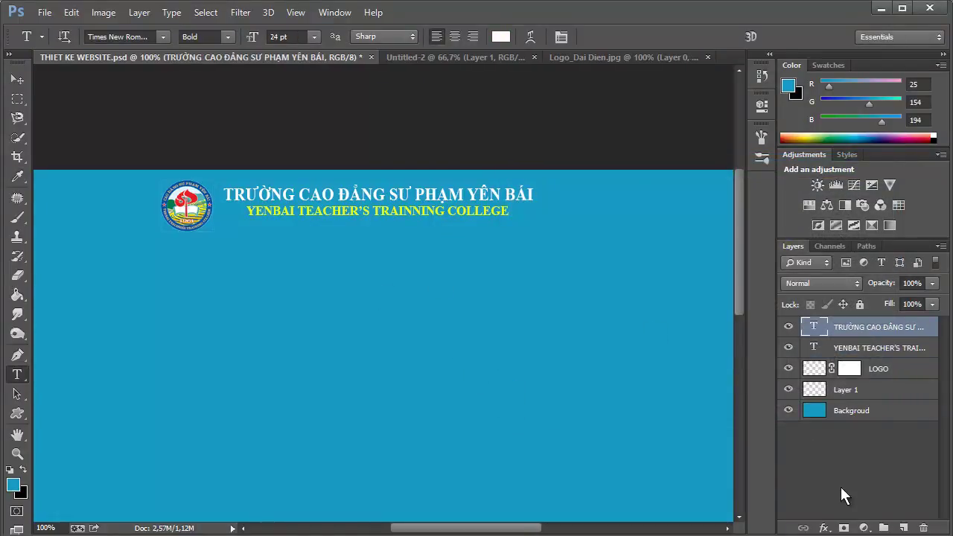
left_click(826, 528)
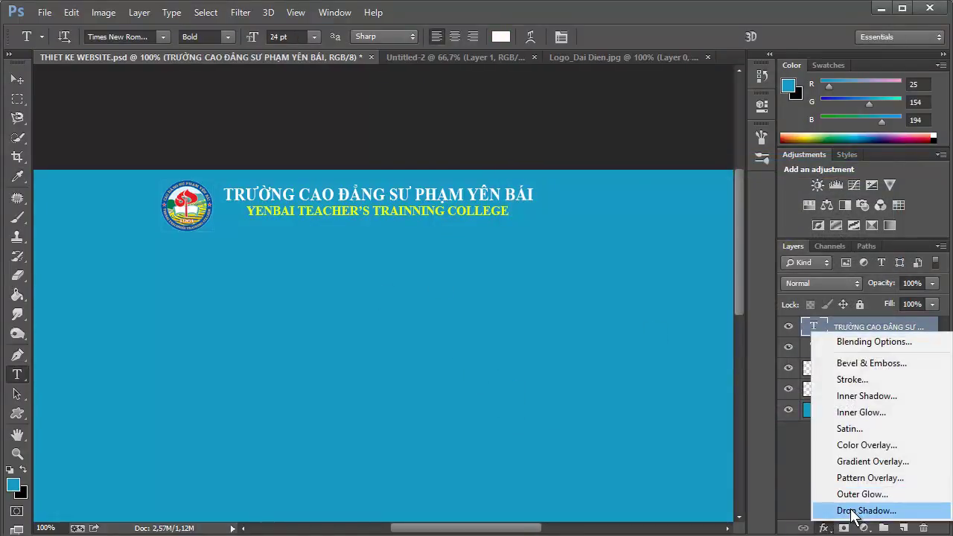
left_click(853, 511)
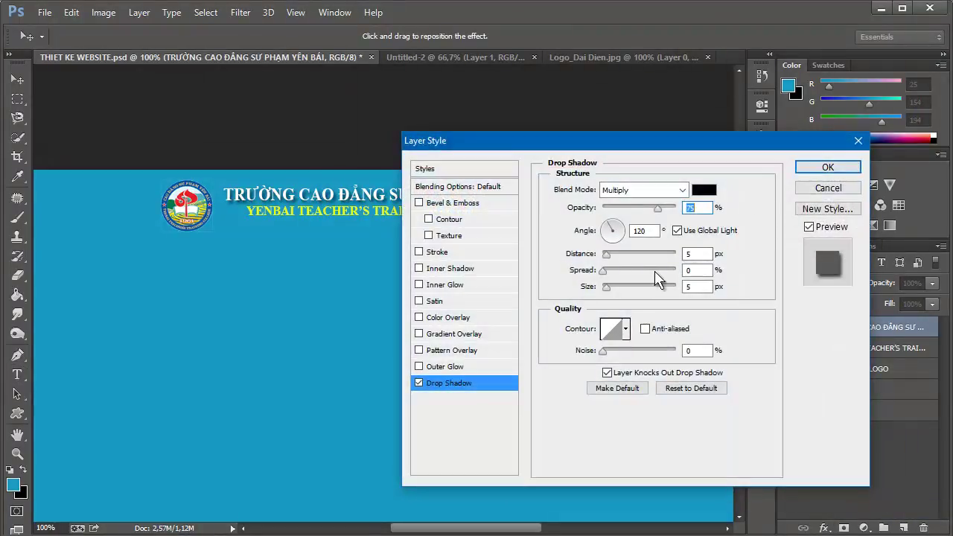
key("Tab")
key("Tab")
type("3")
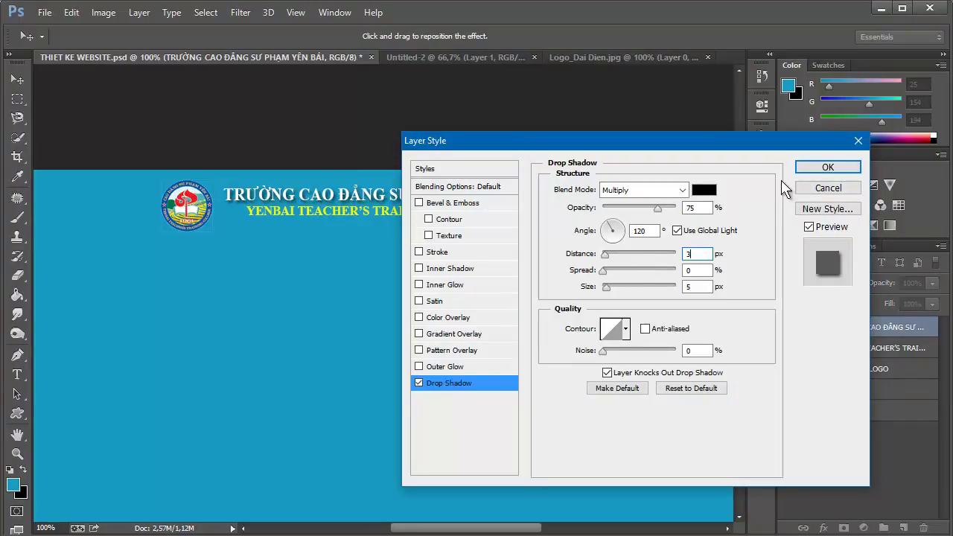
left_click(804, 167)
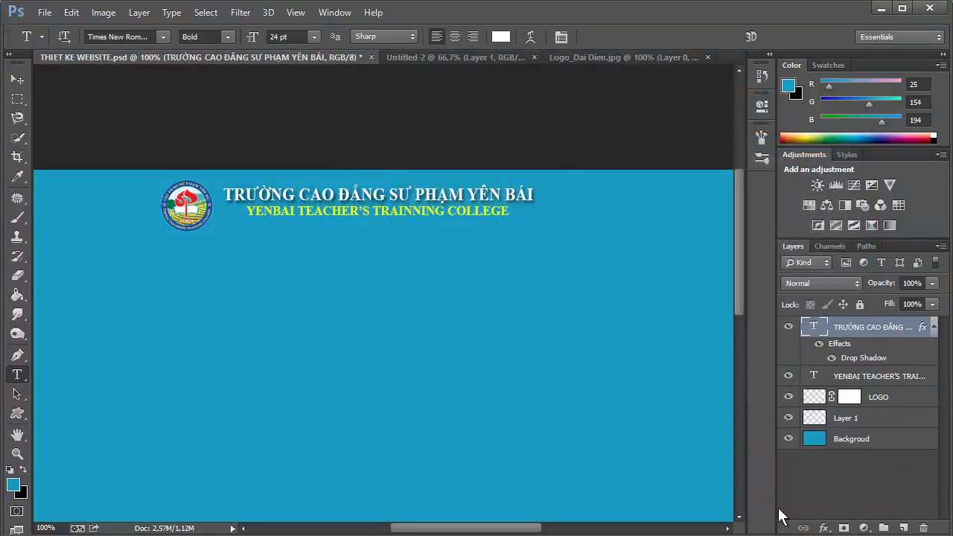
Give the subtitle layer a drop shadow with distance 2 px
left_click(841, 377)
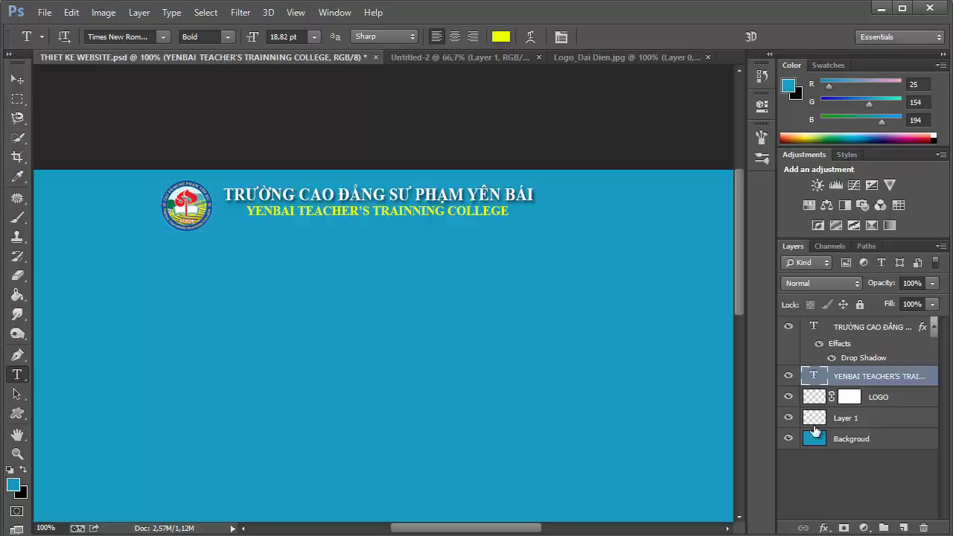
left_click(822, 527)
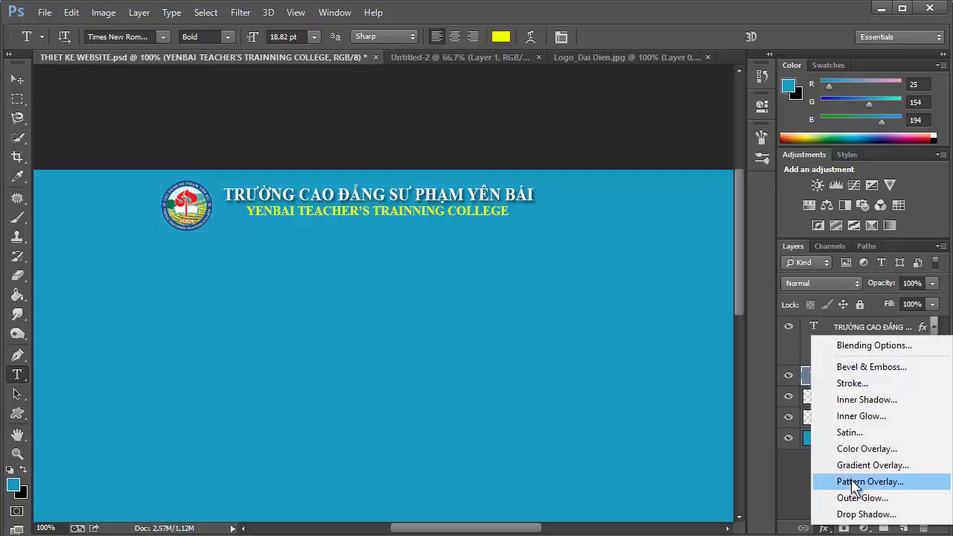
left_click(864, 514)
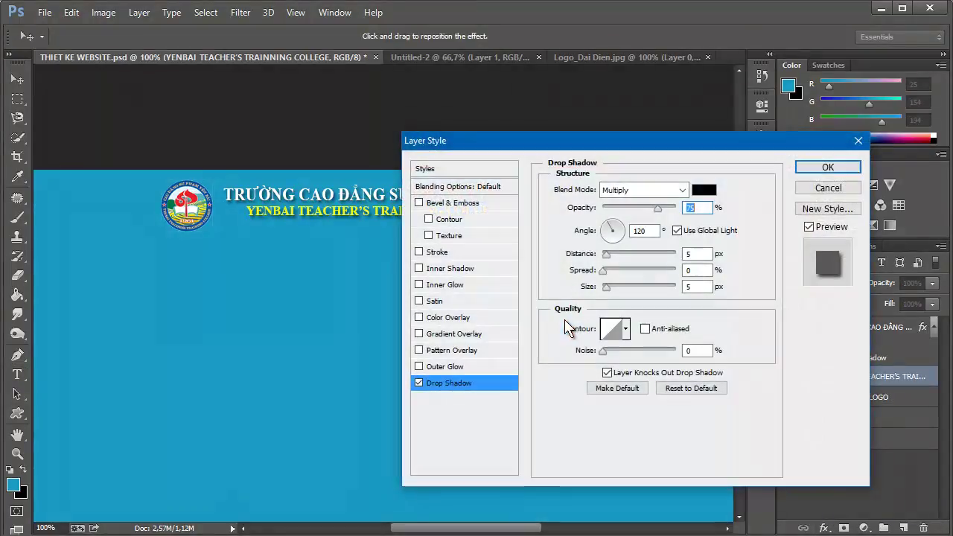
left_click(698, 254)
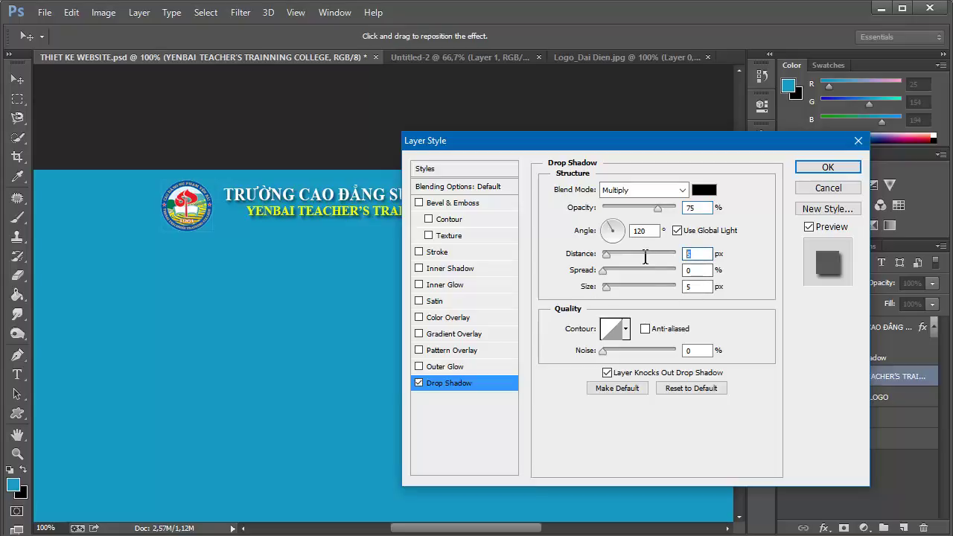
type("2")
left_click(816, 169)
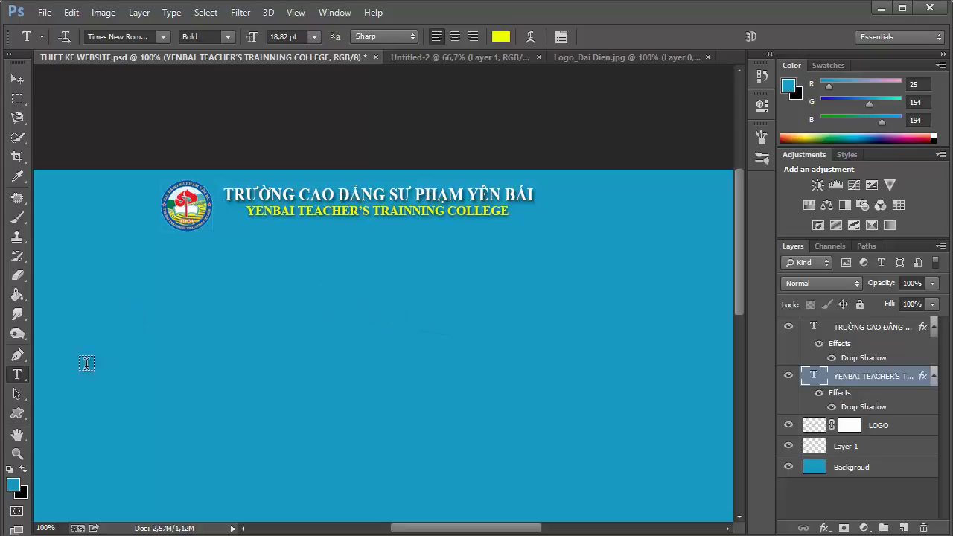
double_click(23, 432)
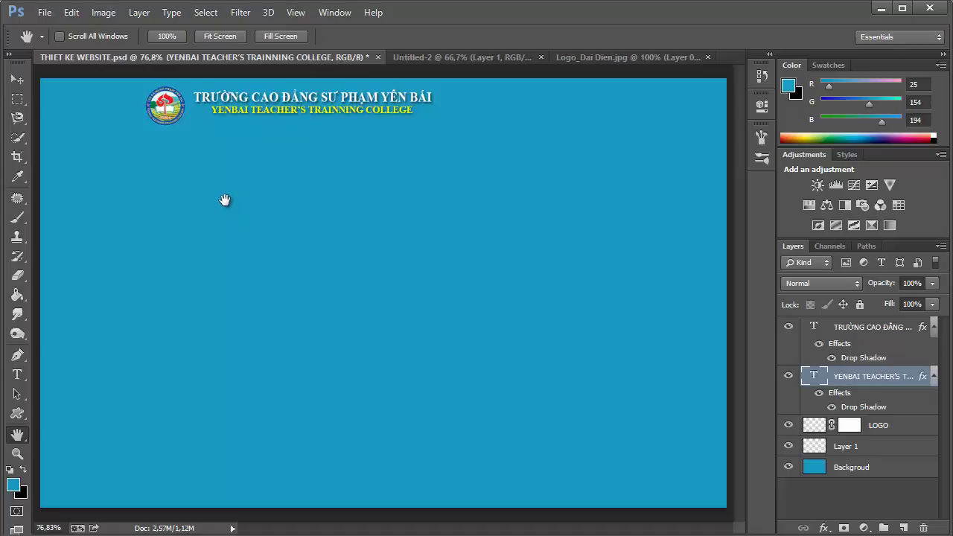
Set the Rectangular Marquee style to Fixed Size 1000 × 30 px and deselect the canvas
left_click(18, 102)
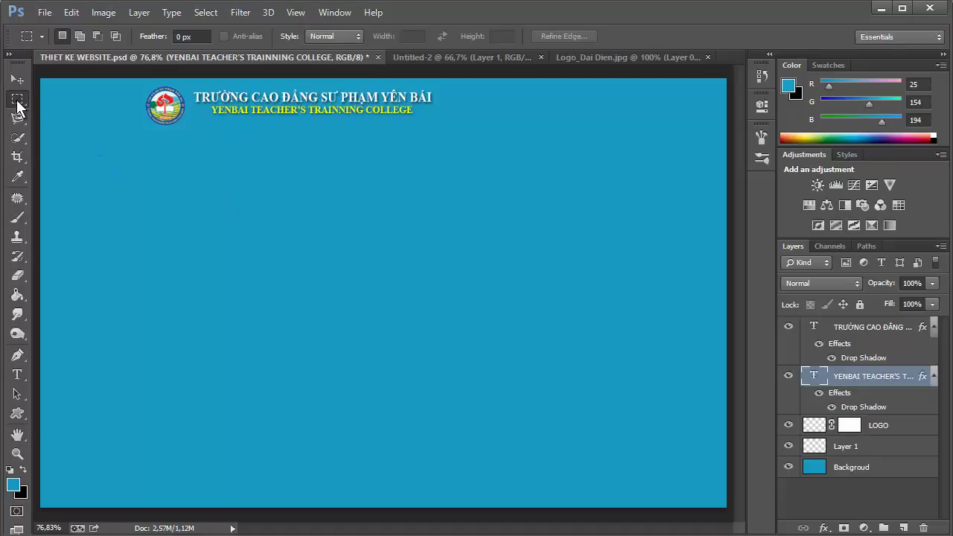
left_click(343, 39)
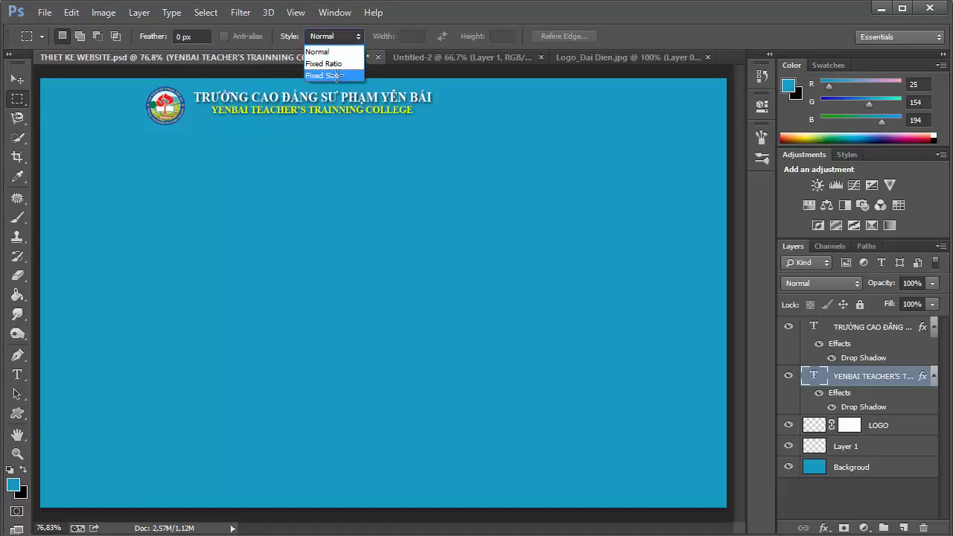
left_click(336, 76)
left_click(414, 37)
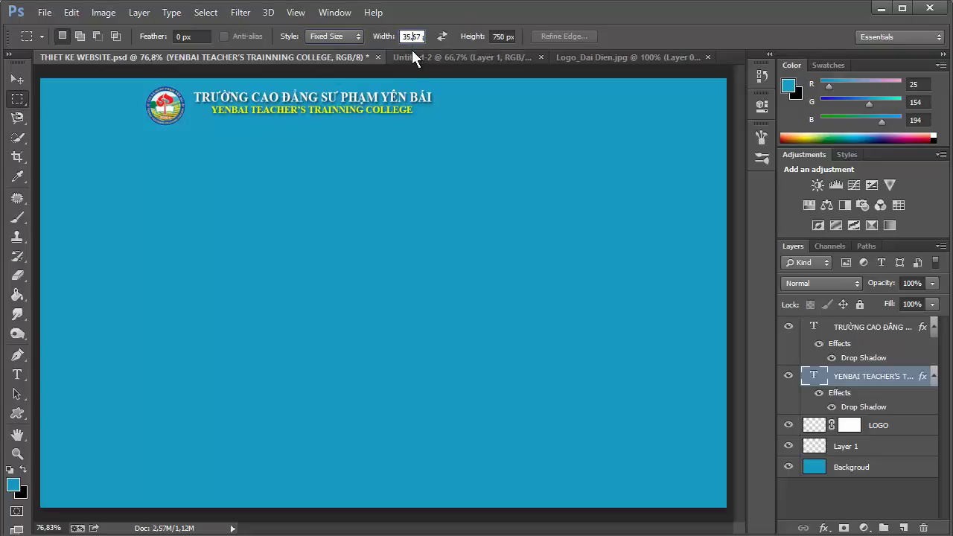
key("ctrl+a")
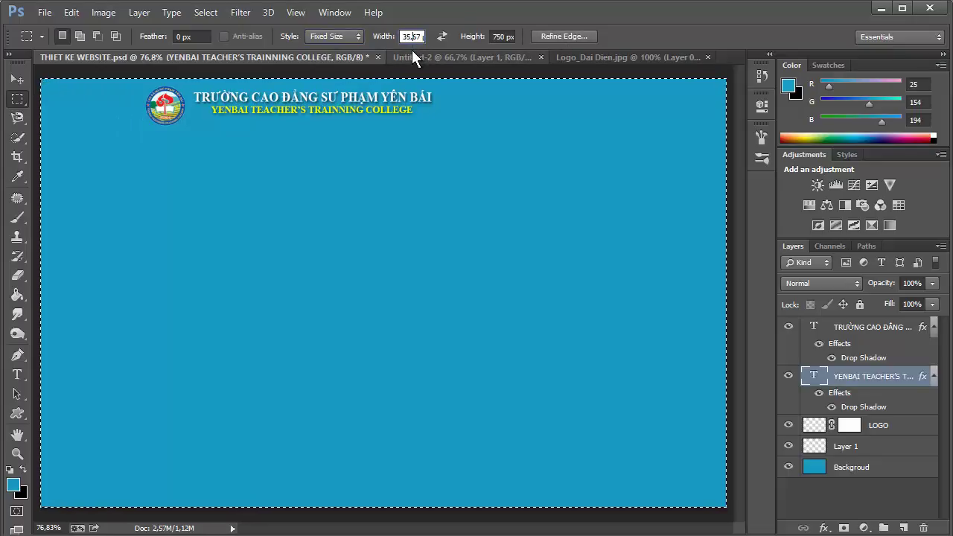
left_click(412, 50)
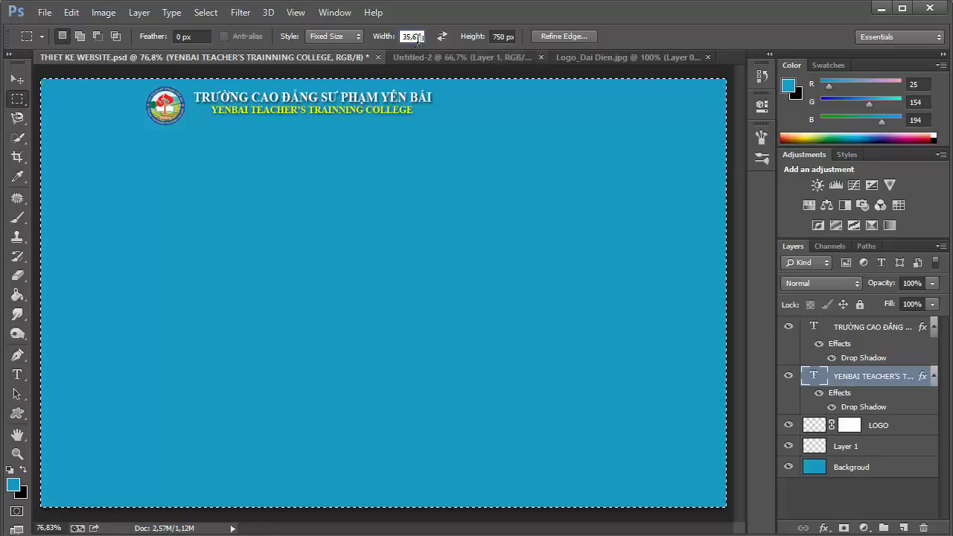
left_click_drag(401, 35, 460, 42)
type("10")
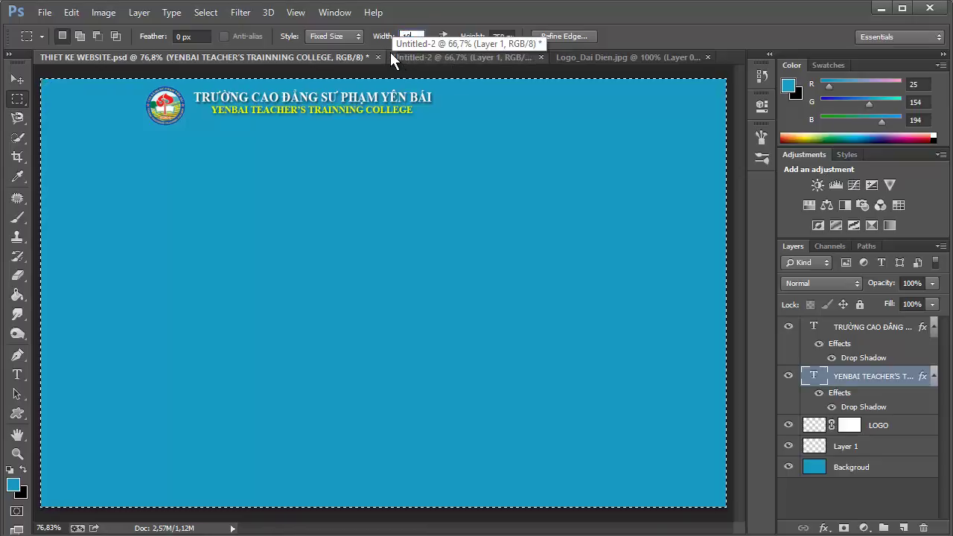
type("00")
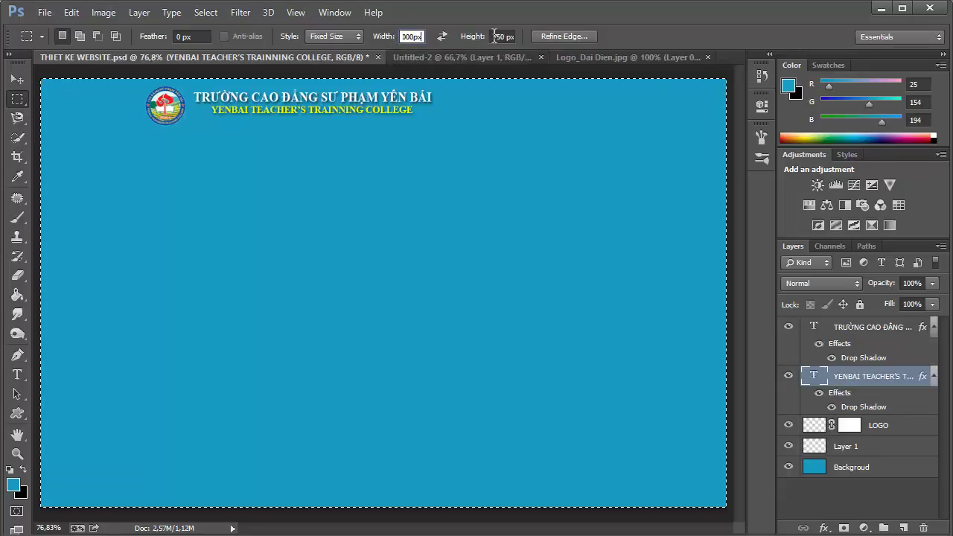
left_click(511, 36)
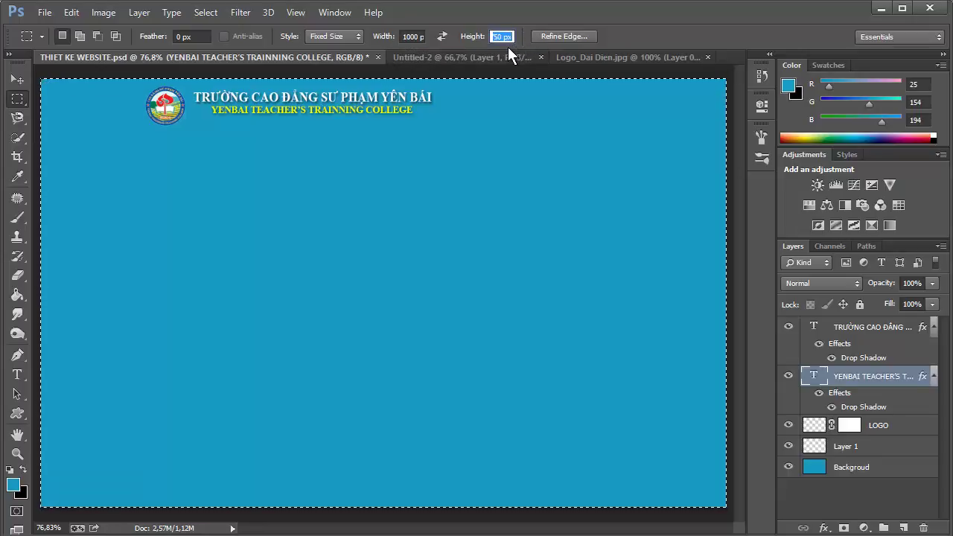
type("30px")
key("Return")
key("ctrl+d")
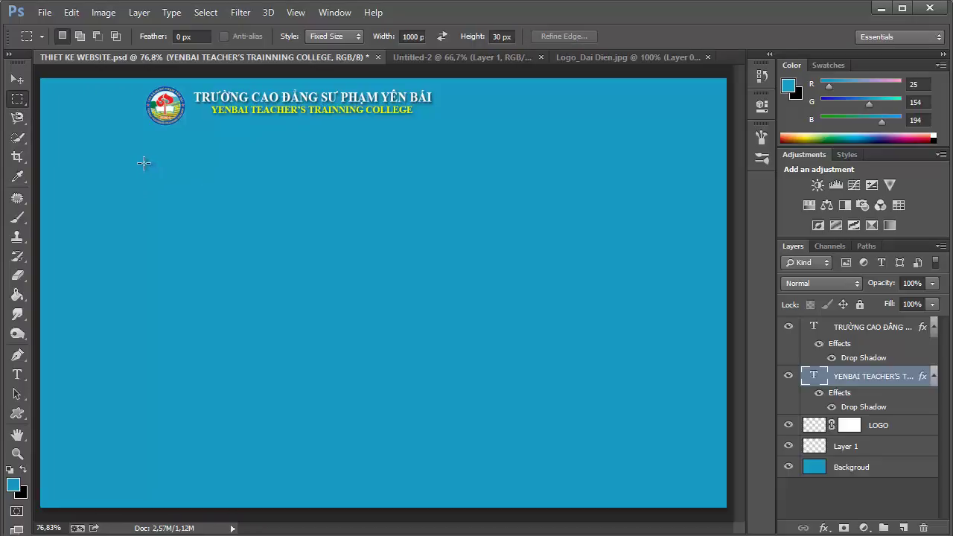
Create a MenuTop layer above the school-name title and place a 1000 × 30 px selection beneath the titles
left_click(838, 330)
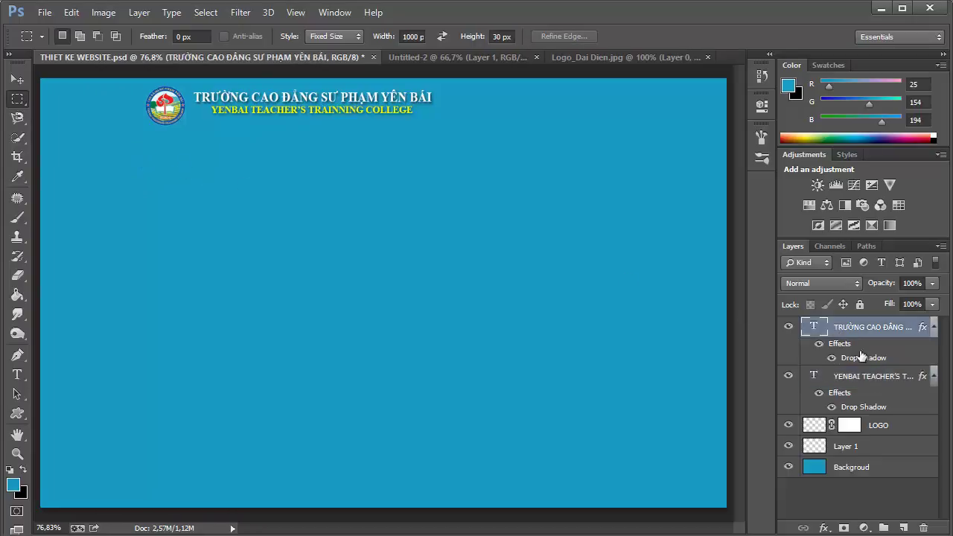
left_click(904, 528)
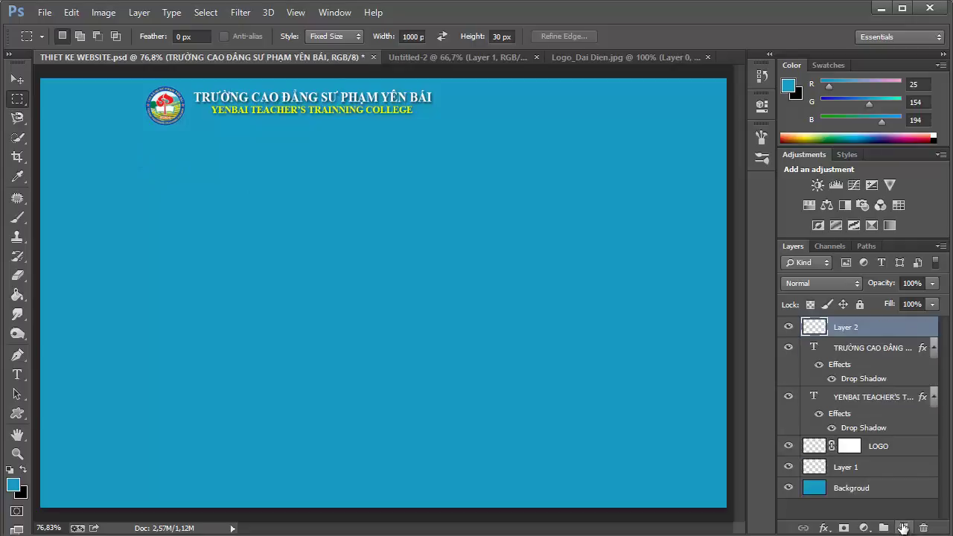
double_click(840, 328)
key("BackSpace")
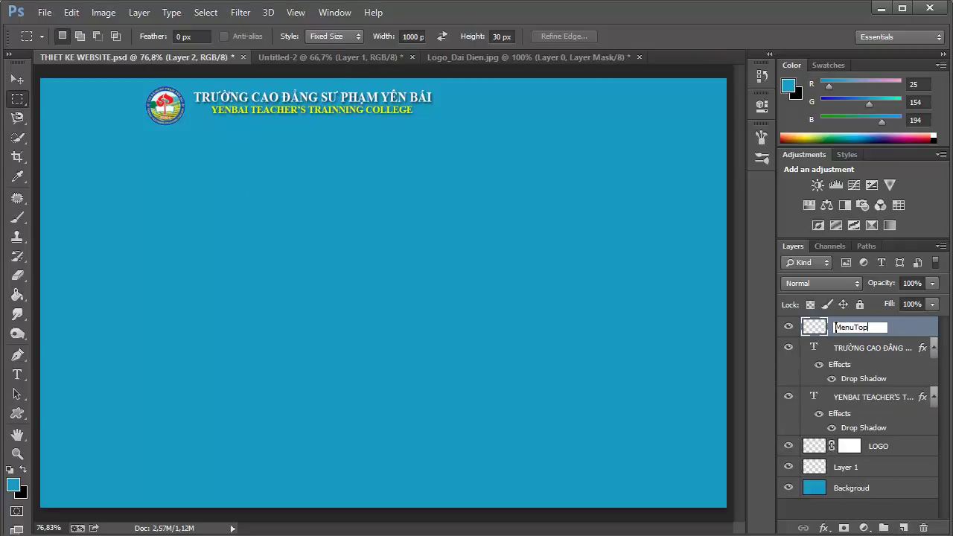
type("MenuTop")
left_click(120, 148)
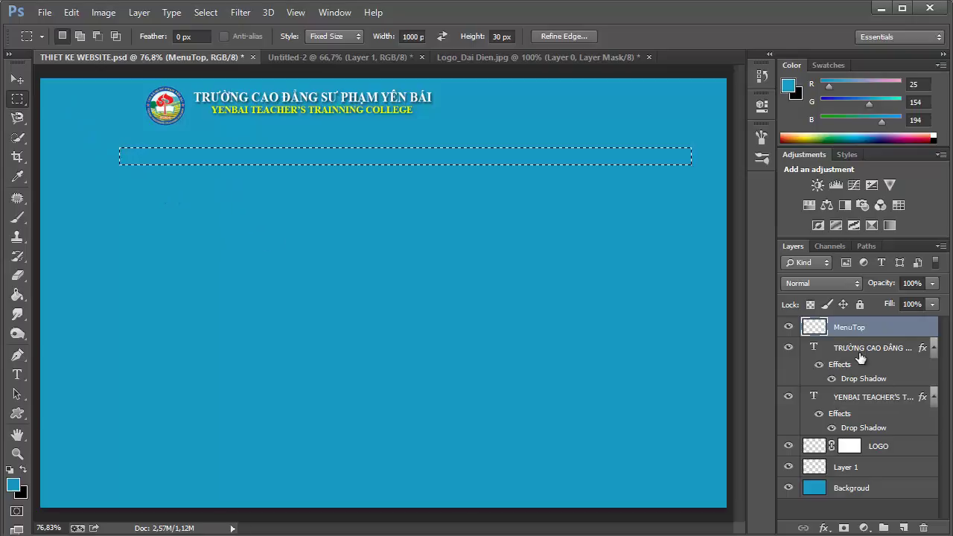
Sample the dark teal menu-bar colour from the Untitled-2 reference screenshot
left_click(316, 56)
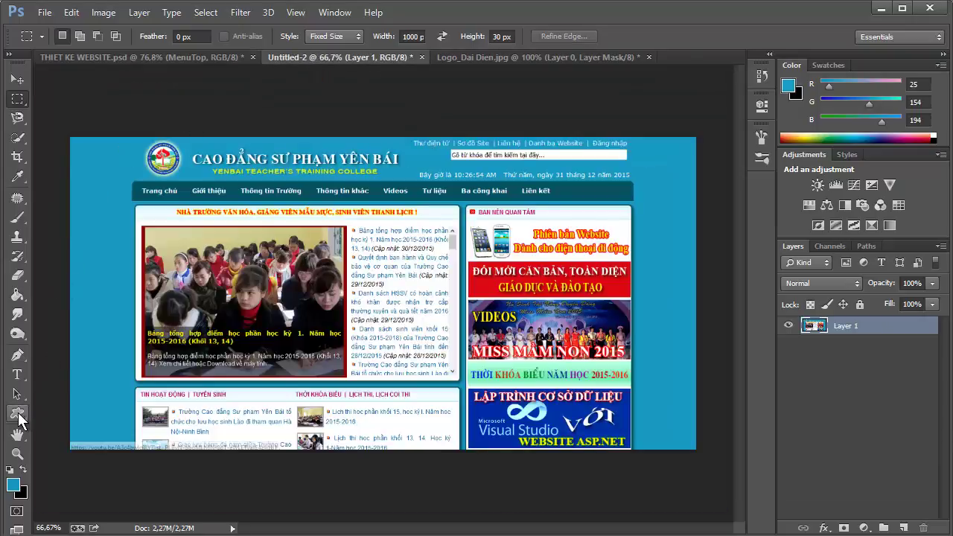
left_click(19, 179)
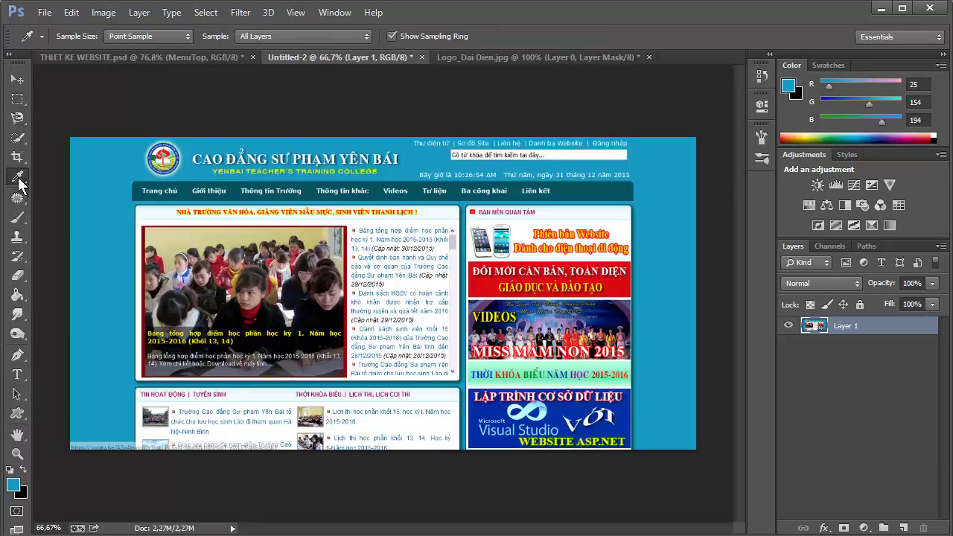
left_click(188, 186)
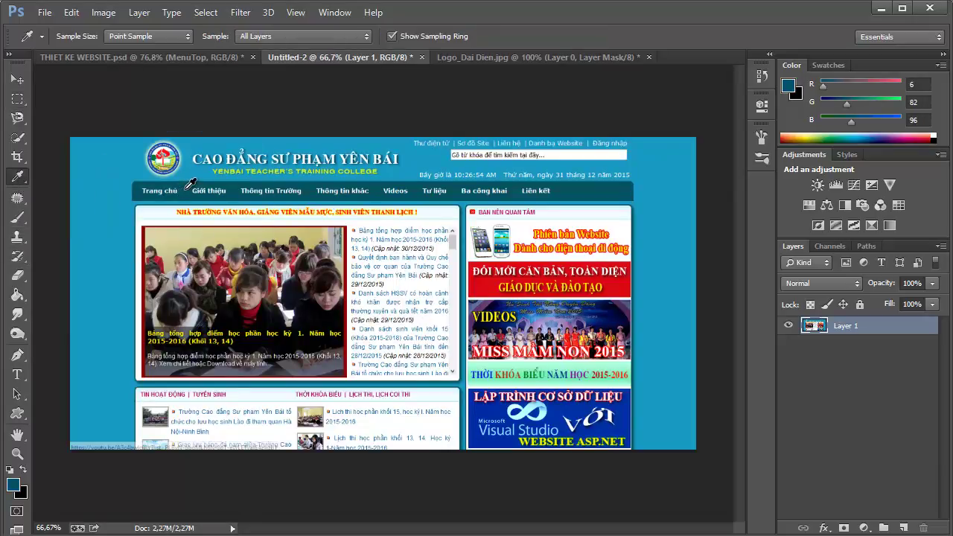
left_click(95, 59)
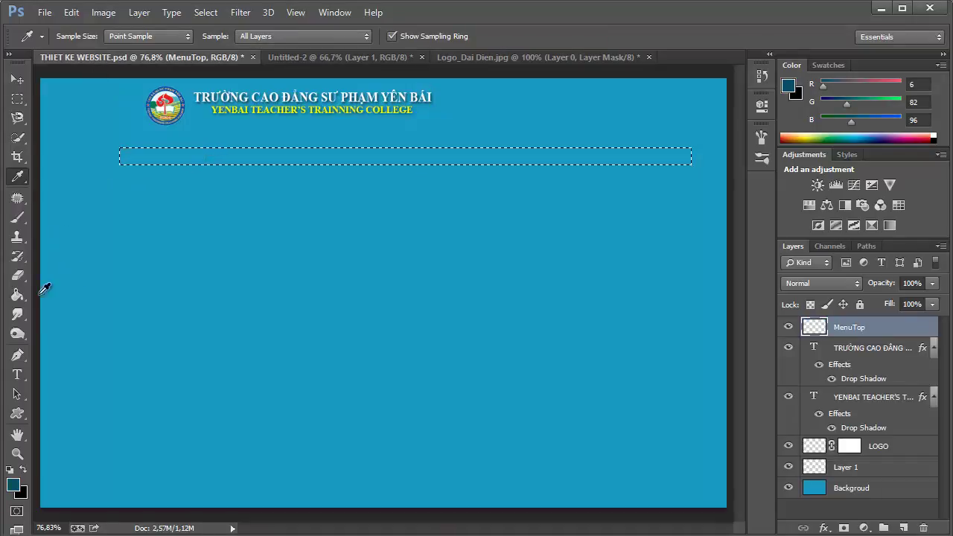
Fill the MenuTop strip with the sampled dark teal and clear the selection
left_click(17, 296)
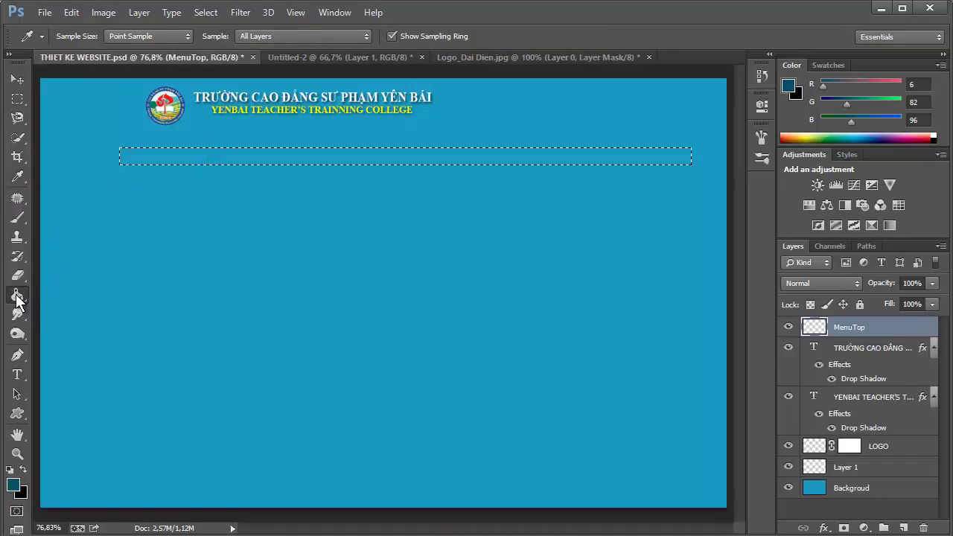
left_click(181, 156)
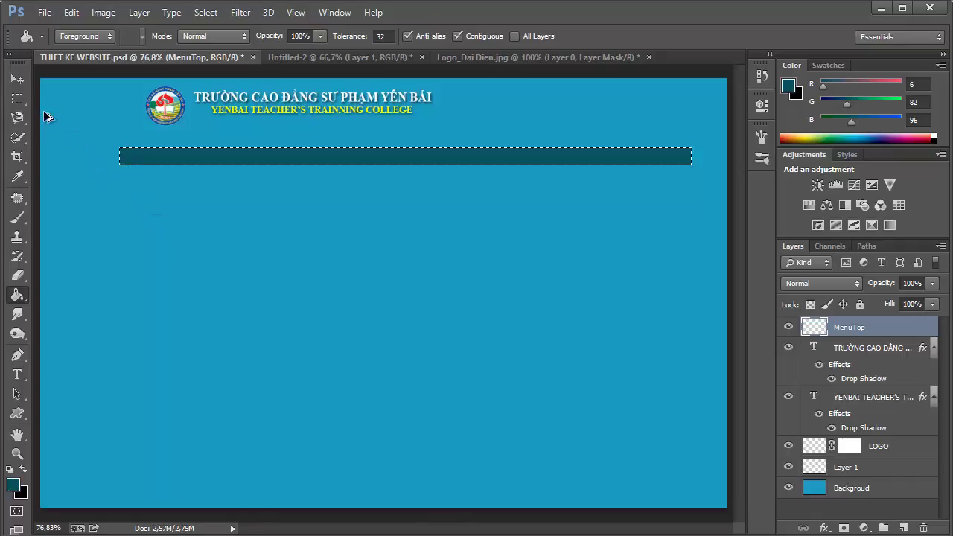
key("ctrl+z")
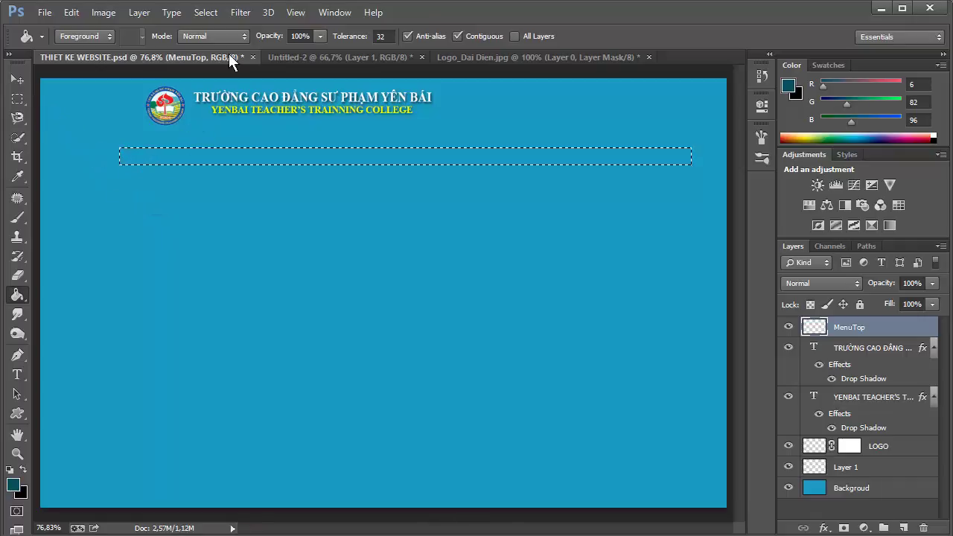
left_click(206, 12)
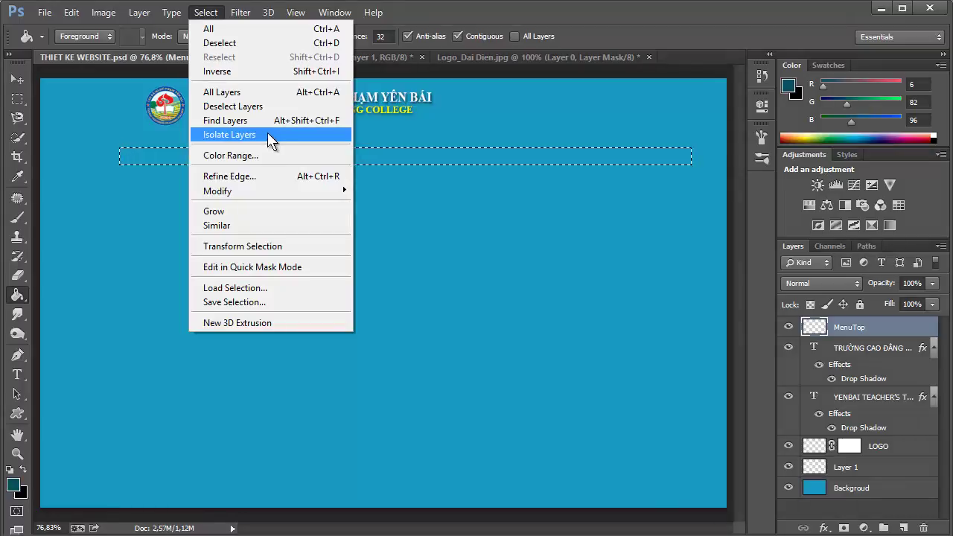
key("Escape")
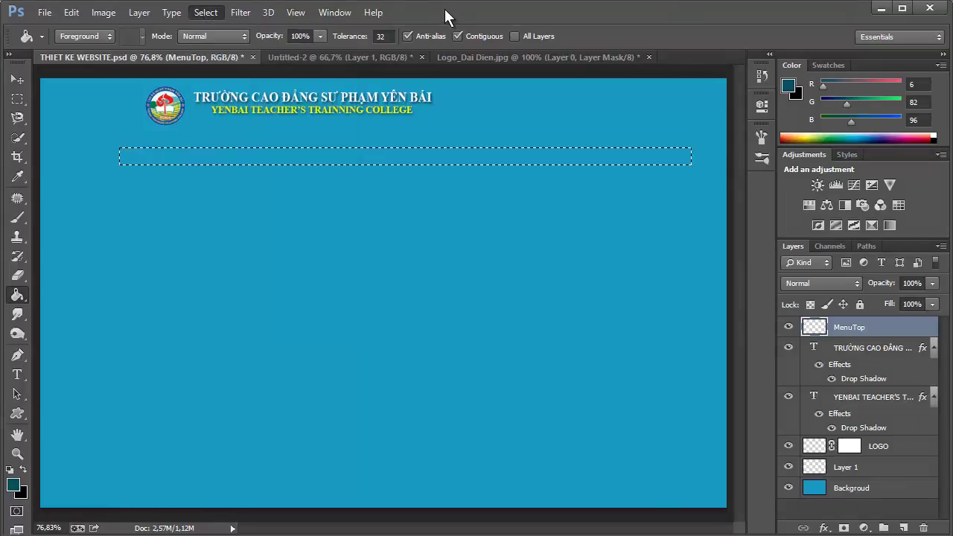
left_click(160, 158)
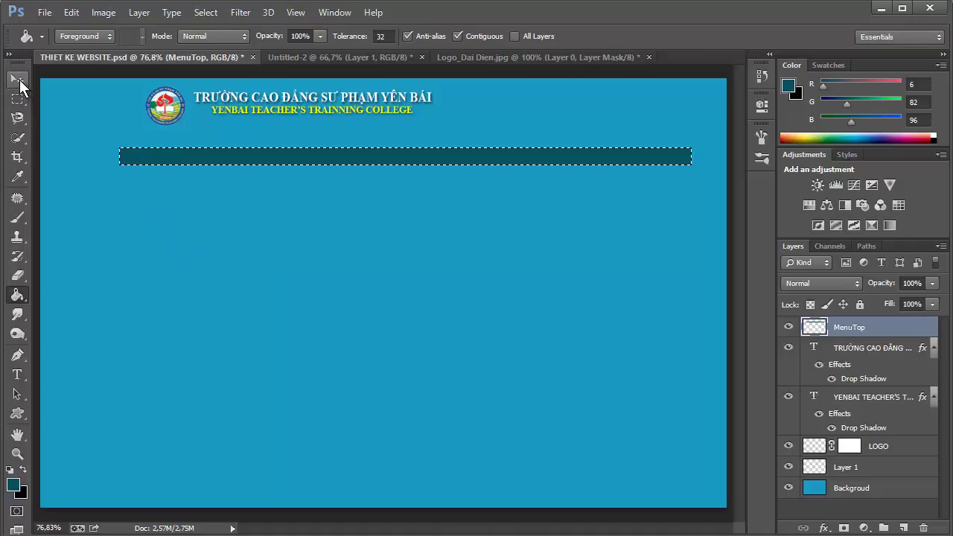
left_click(17, 79)
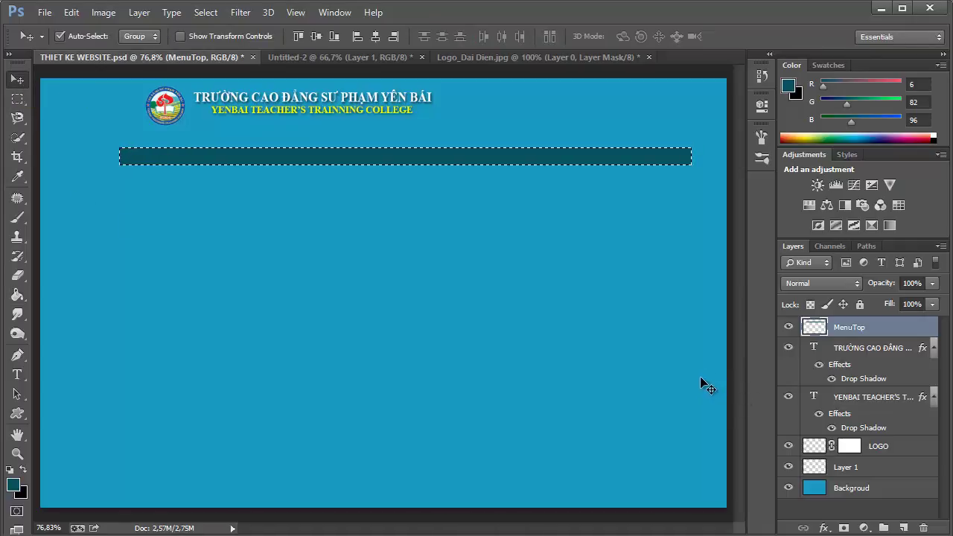
key("ctrl+d")
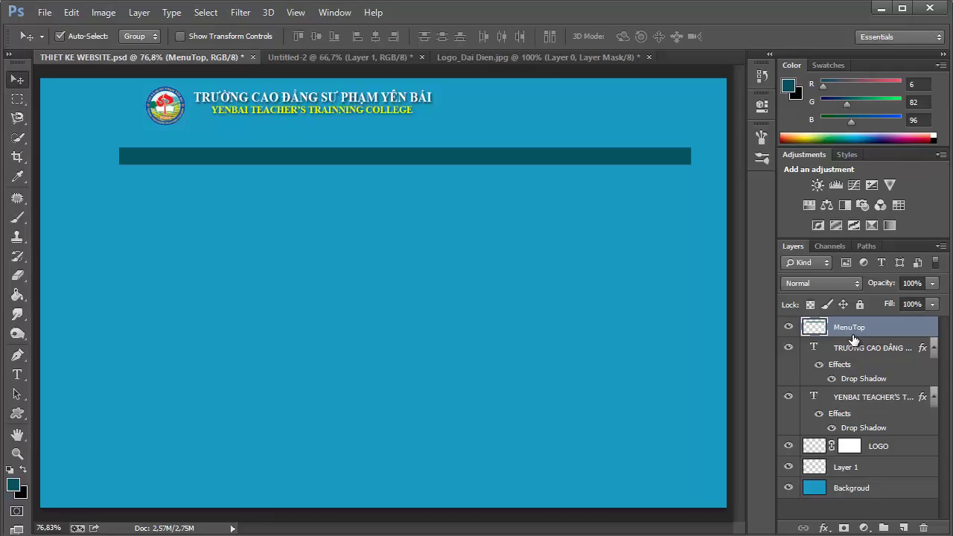
Center the MenuTop bar horizontally on the canvas and nudge it slightly upward
left_click(851, 488, "ctrl")
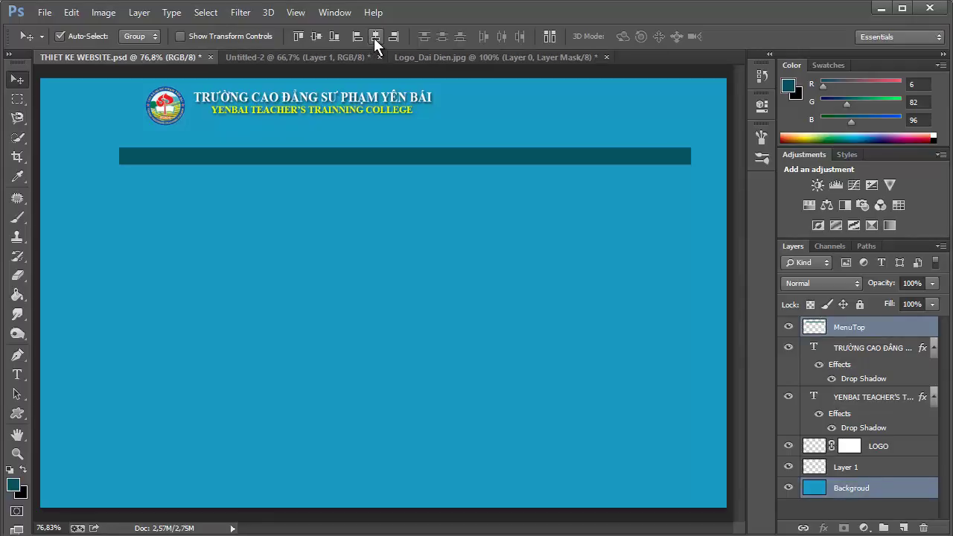
left_click(374, 38)
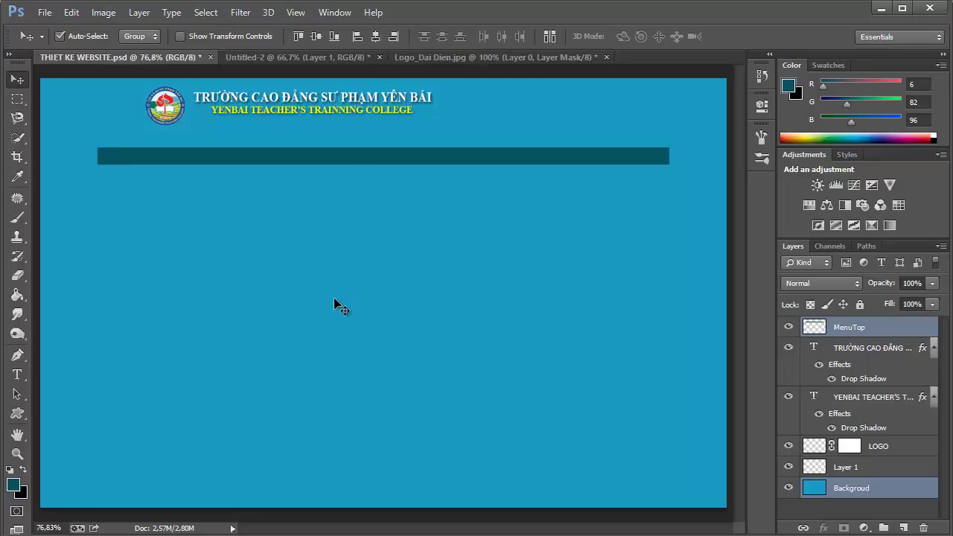
left_click(840, 330)
key("Up")
key("Up")
key("Up")
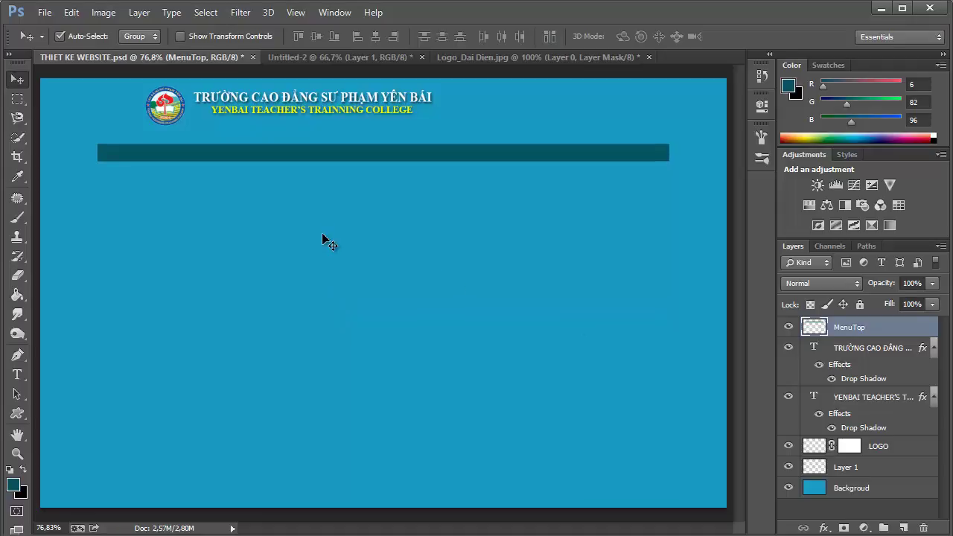
key("Up")
key("Up")
key("Up")
key("Up")
key("Up")
key("Up")
key("Up")
key("Up")
key("Up")
key("Up")
key("Up")
key("Up")
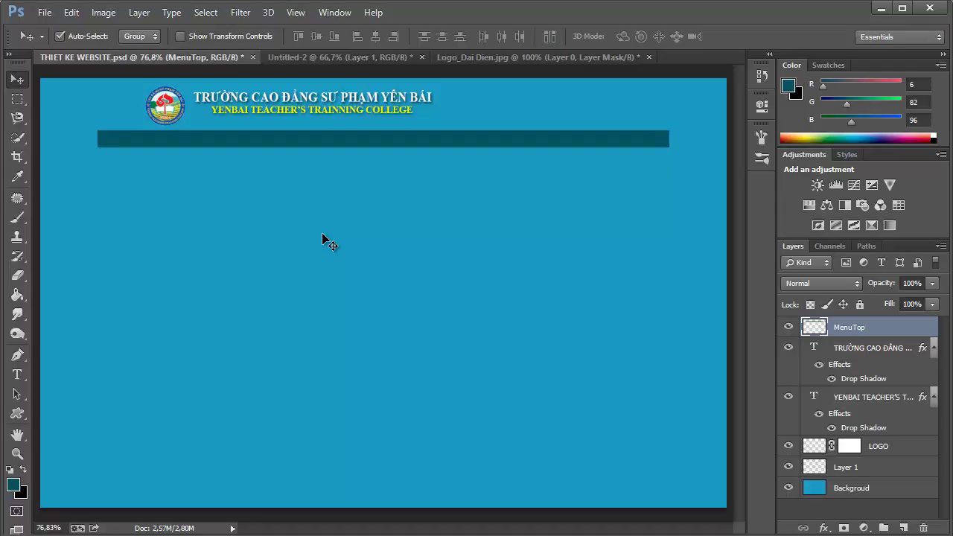
key("Up")
key("Up")
key("Up")
key("Up")
key("Up")
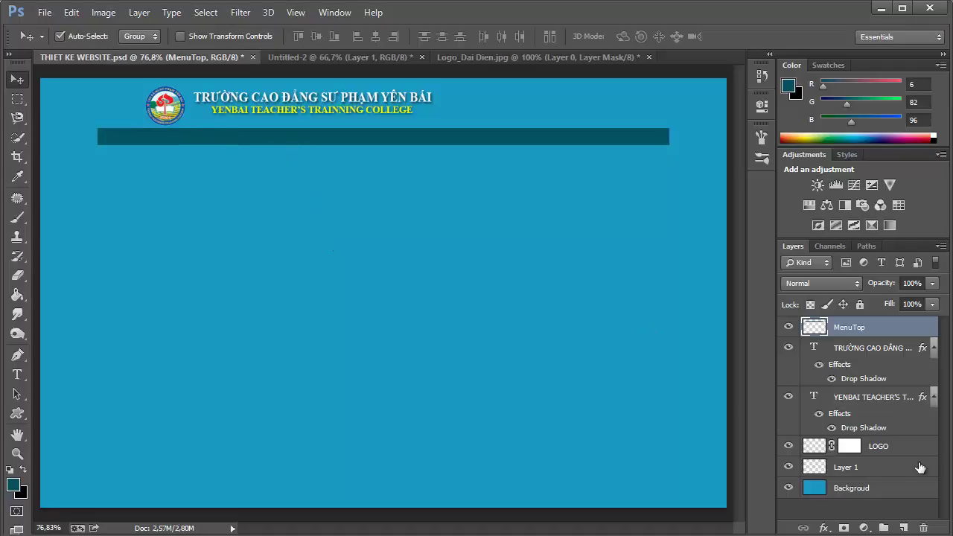
Move the college logo left and enlarge it to about 123%, nudging it into place
left_click(812, 449)
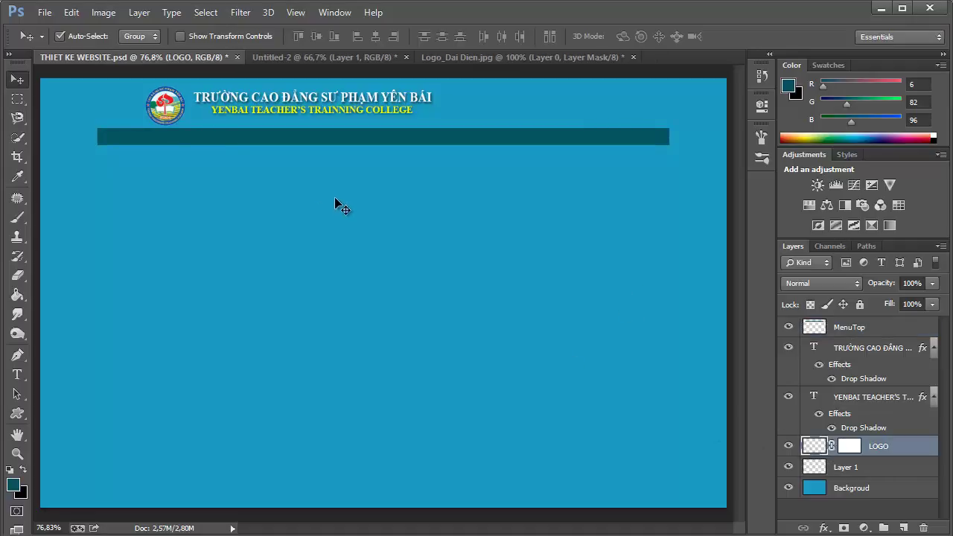
mouse_move(156, 109)
left_mouse_down()
mouse_move(108, 103)
mouse_move(115, 107)
left_mouse_up()
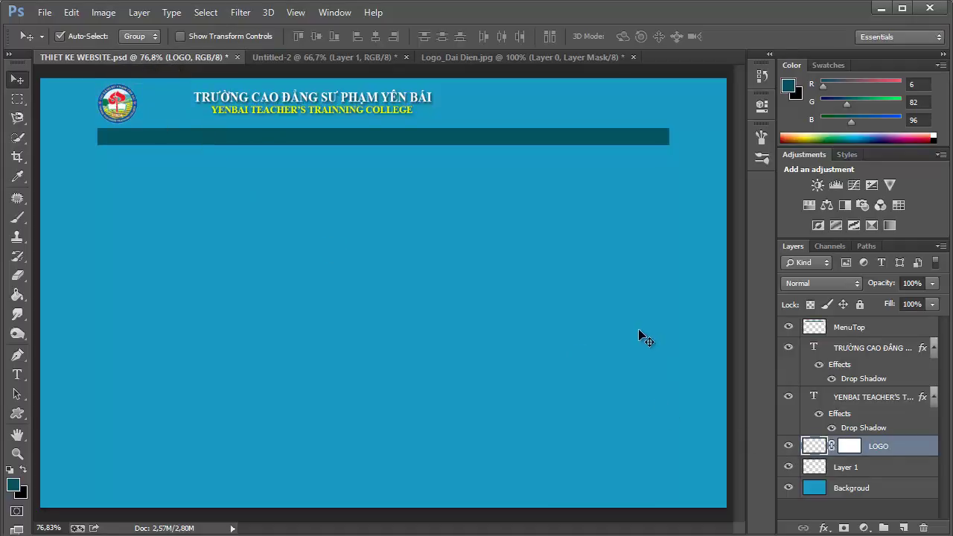
key("ctrl+t")
left_click_drag(140, 83, 155, 79)
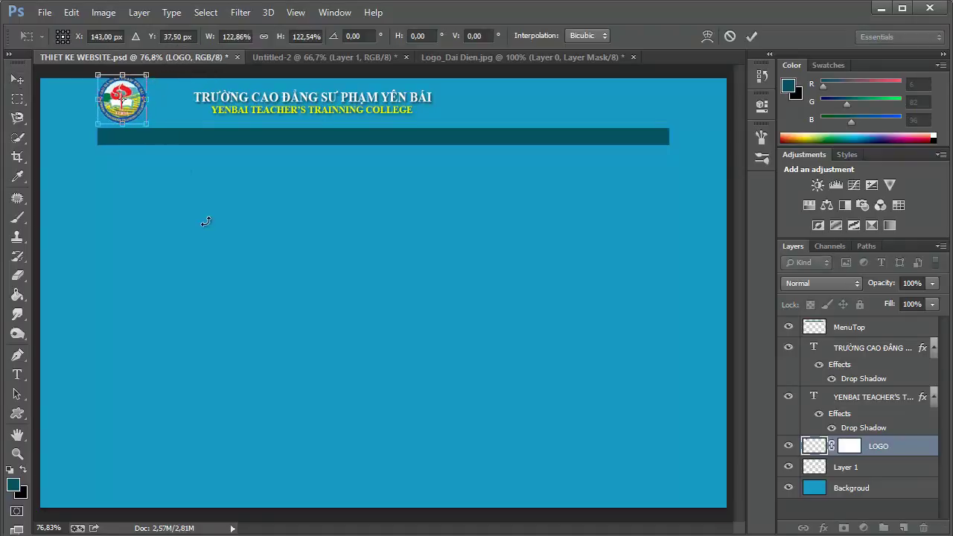
key("Down")
key("Down")
key("Down")
key("Down")
key("Down")
key("Down")
key("Down")
key("Down")
key("Down")
key("Right")
key("Right")
key("Right")
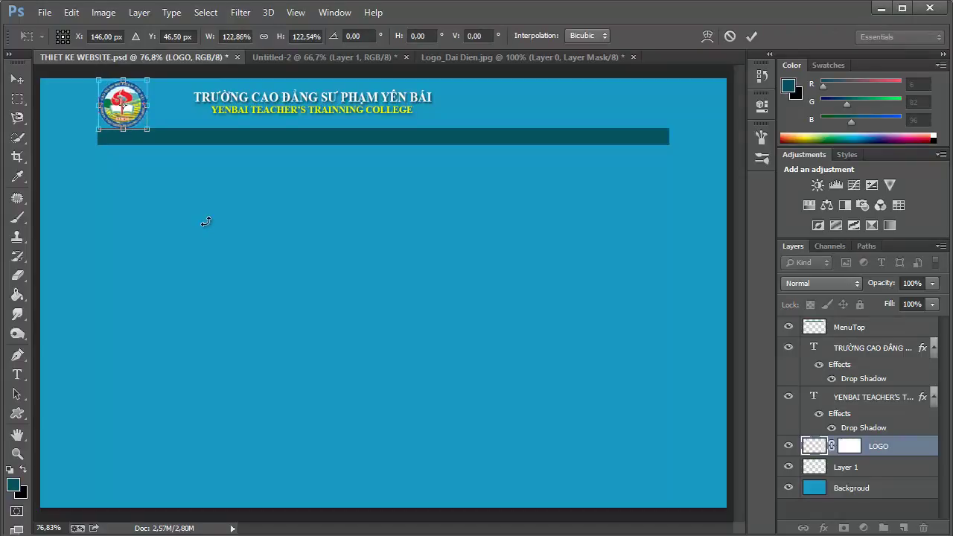
key("Right")
key("Right")
key("Right")
key("Right")
key("Right")
key("Right")
key("Right")
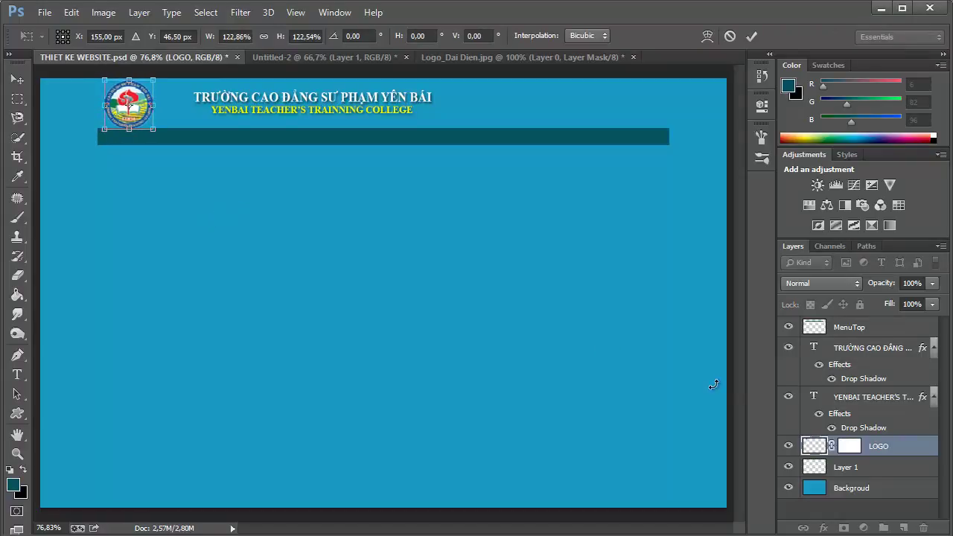
left_click(751, 37)
Nudge the MenuTop bar back down slightly
left_click(839, 332)
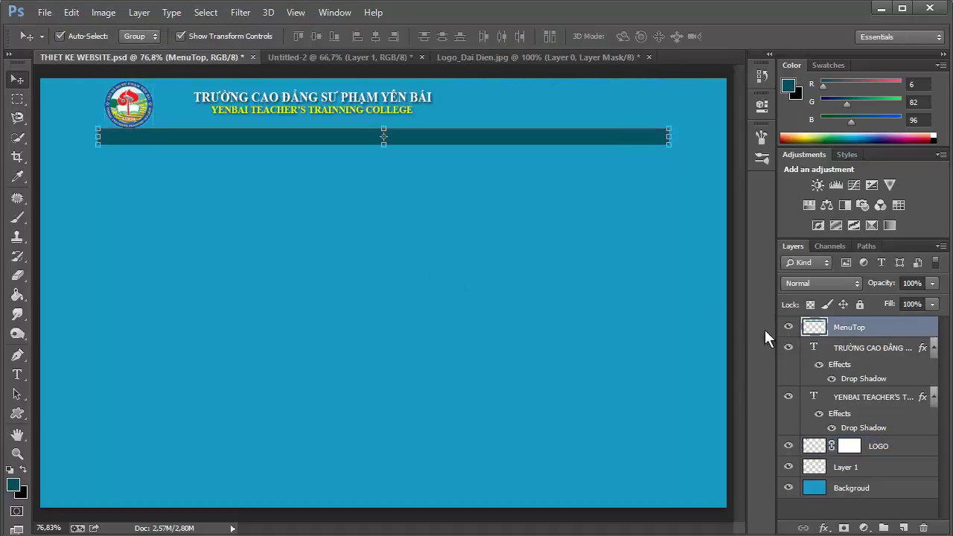
key("Down")
key("Down")
key("Down")
key("Down")
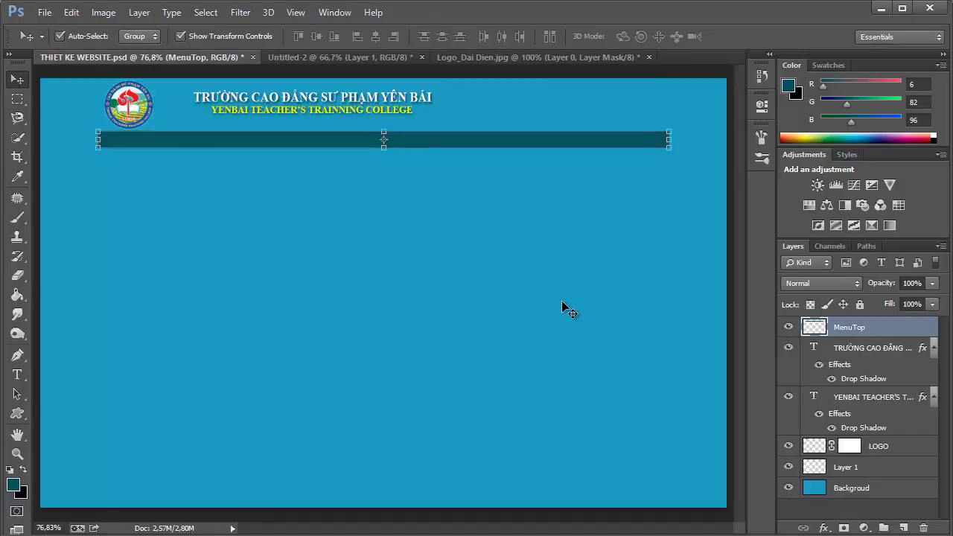
key("Down")
key("Down")
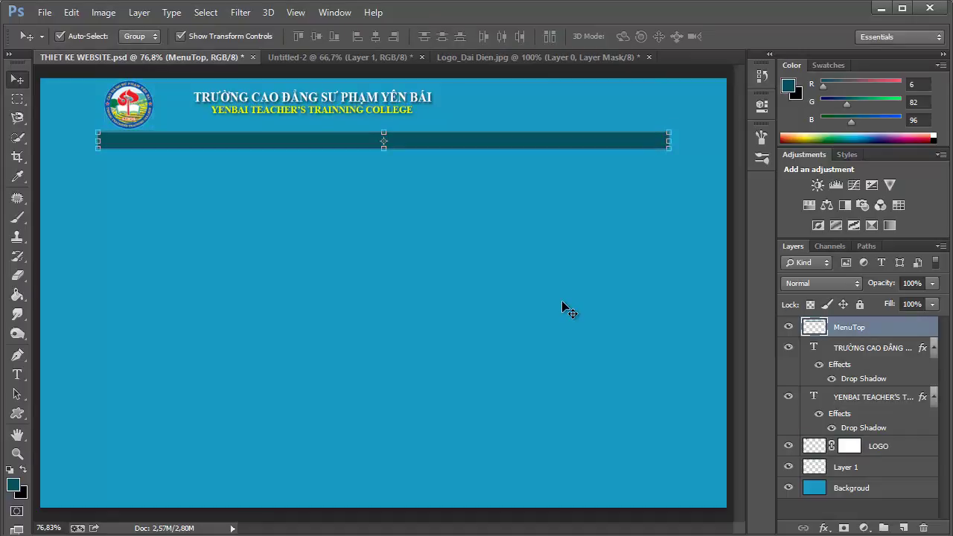
key("Down")
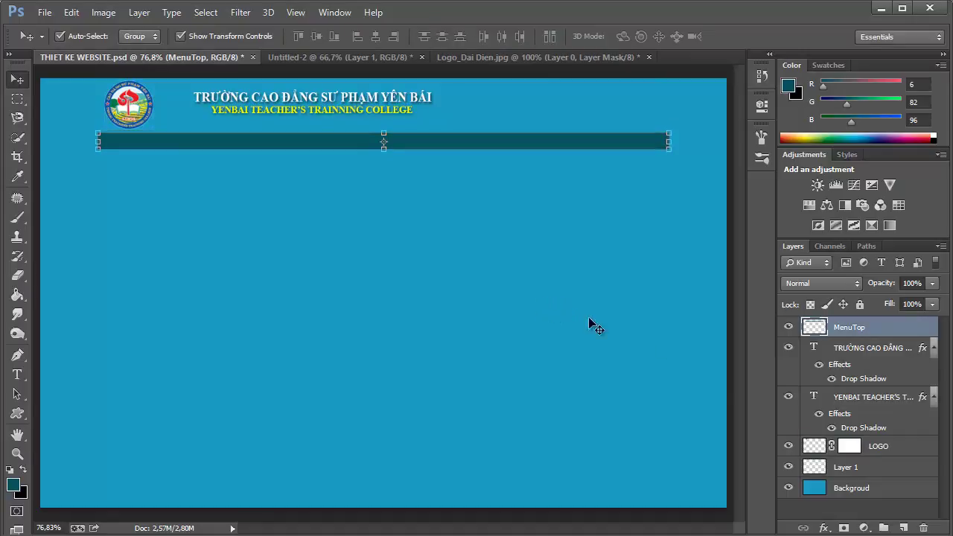
Move both header titles toward the logo, enlarge them to about 117%, and nudge them into place
left_click(856, 350)
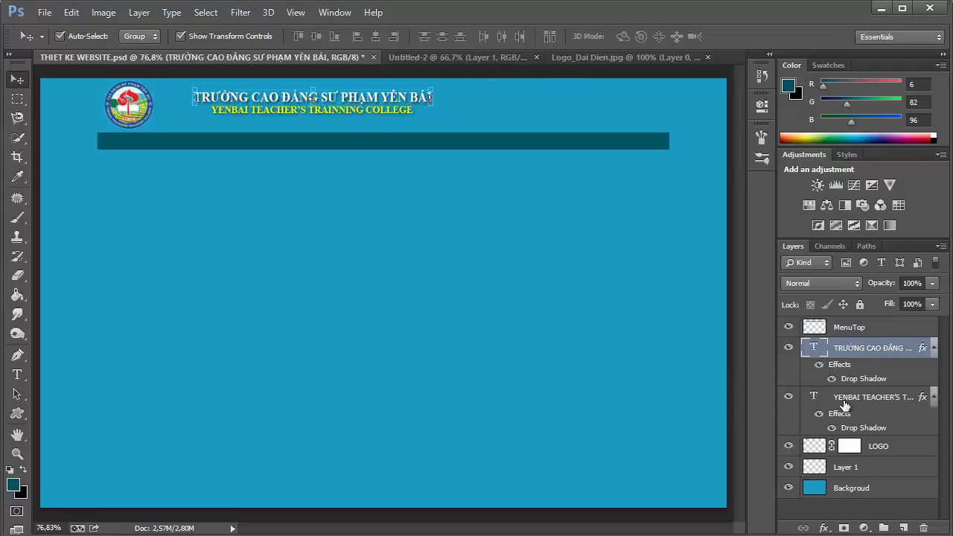
left_click(845, 400, "shift")
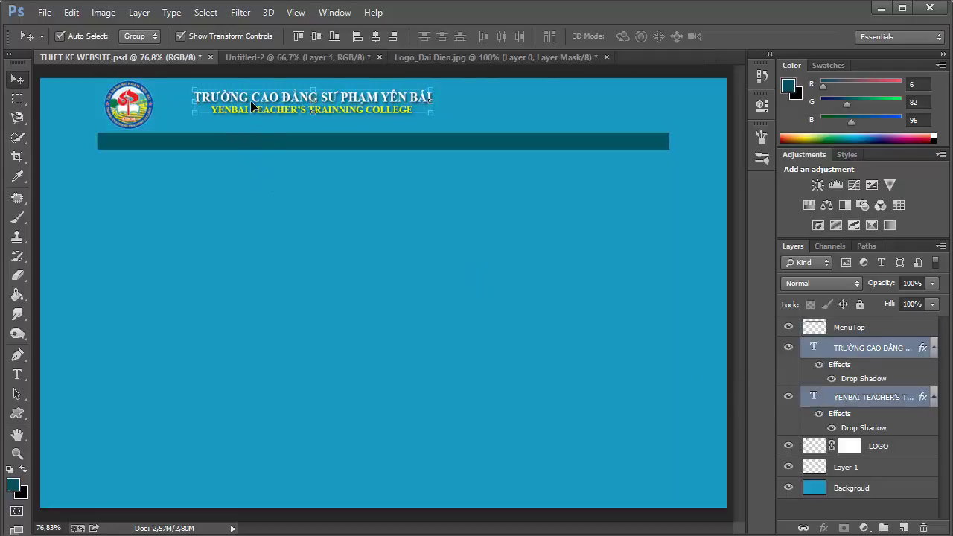
mouse_move(251, 102)
left_mouse_down()
mouse_move(216, 105)
mouse_move(223, 101)
left_mouse_up()
left_click_drag(403, 107, 444, 122)
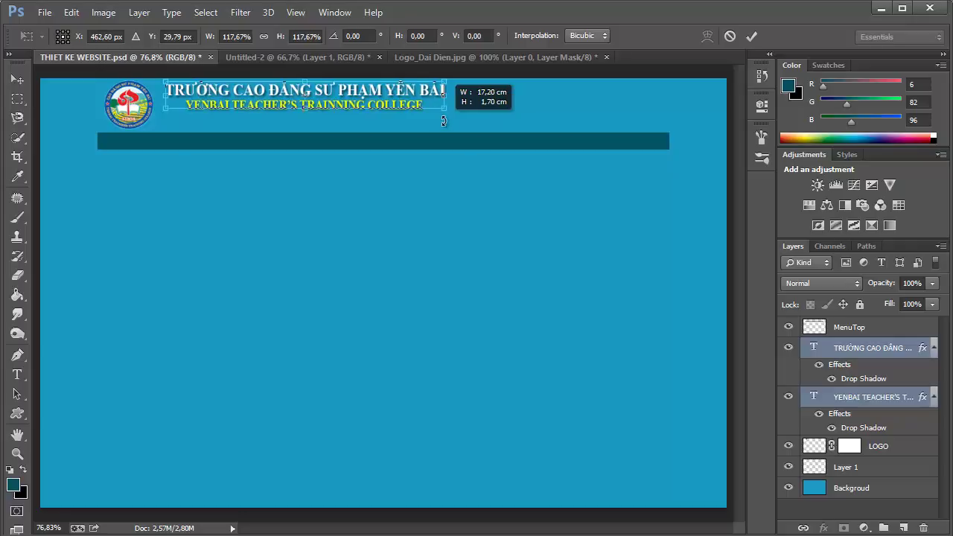
left_click(753, 36)
key("Down")
key("Down")
key("Down")
key("Down")
key("Down")
key("Down")
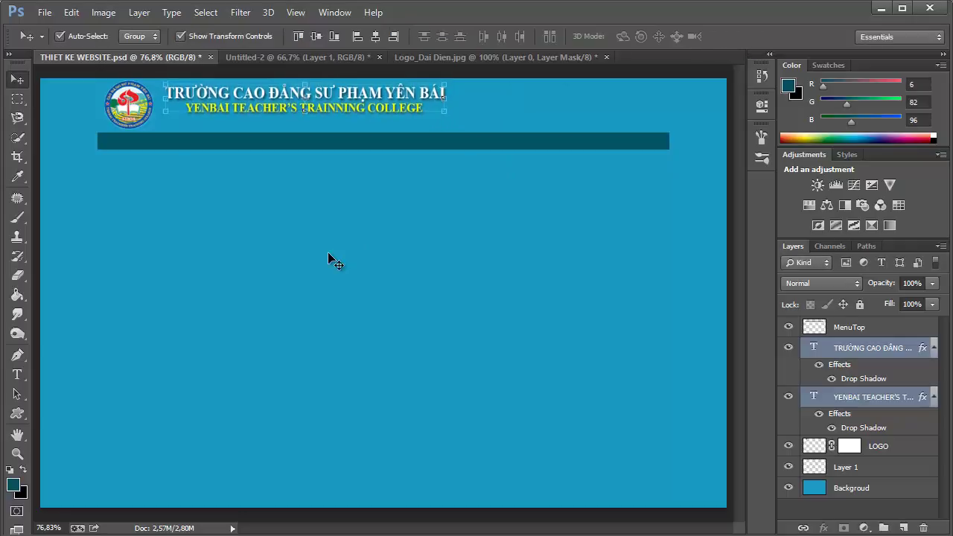
key("Down")
key("Down")
key("Down")
key("Down")
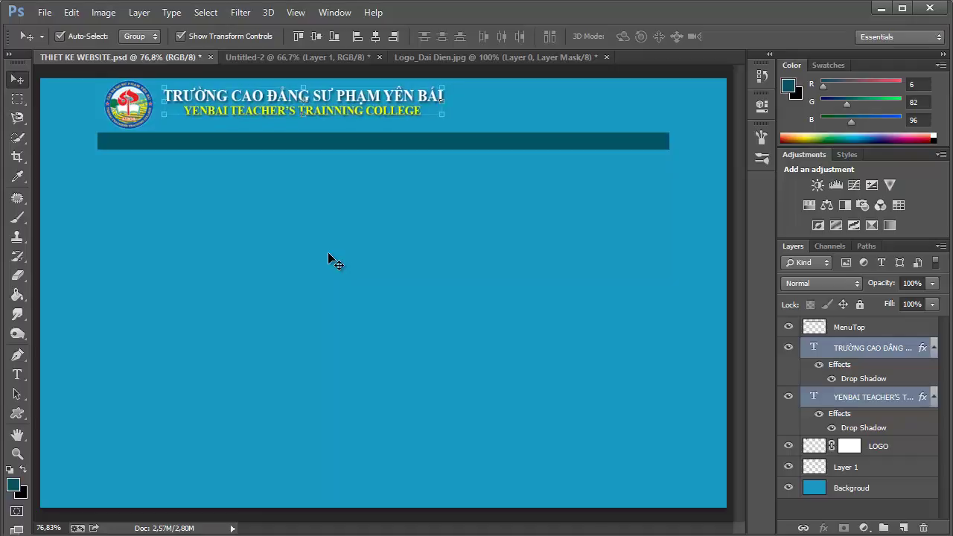
key("Right")
key("Right")
key("Right")
key("Right")
key("Right")
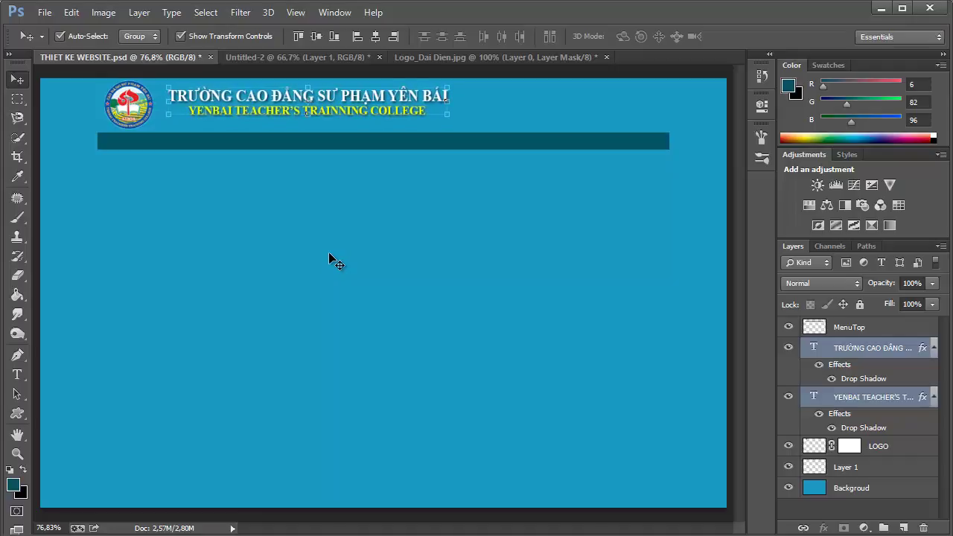
Fine-tune the logo's position and nudge both titles down a few pixels
left_click(813, 449)
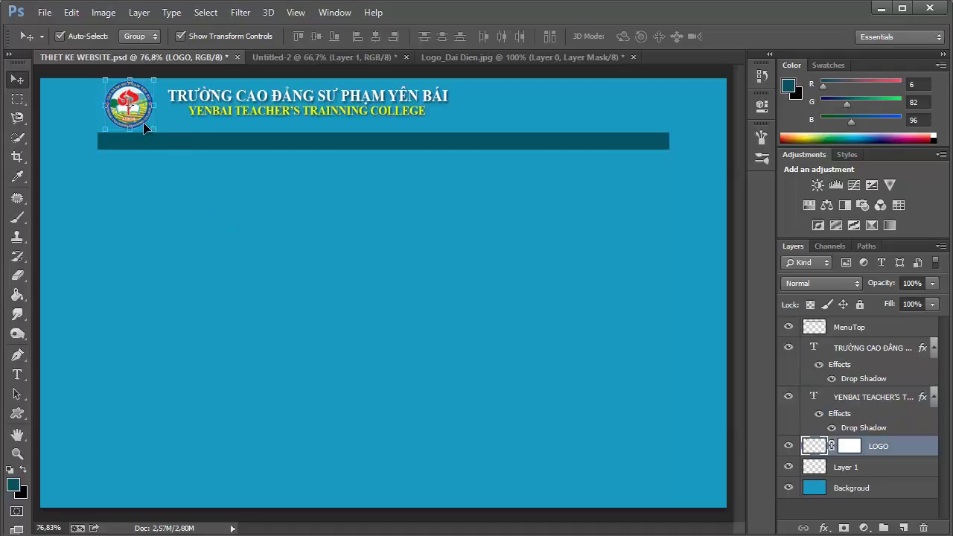
key("Right")
key("Right")
key("Right")
key("Right")
key("Right")
key("Right")
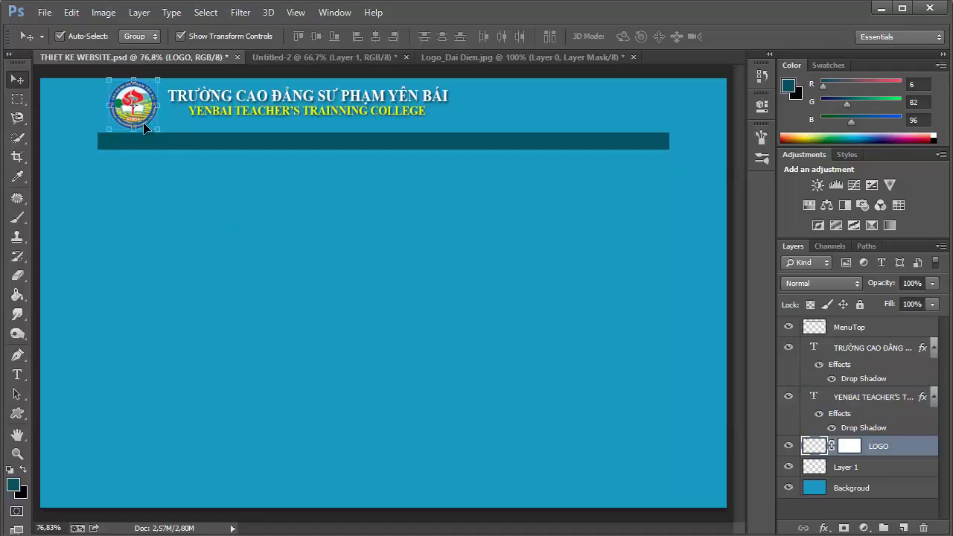
key("Left")
key("Left")
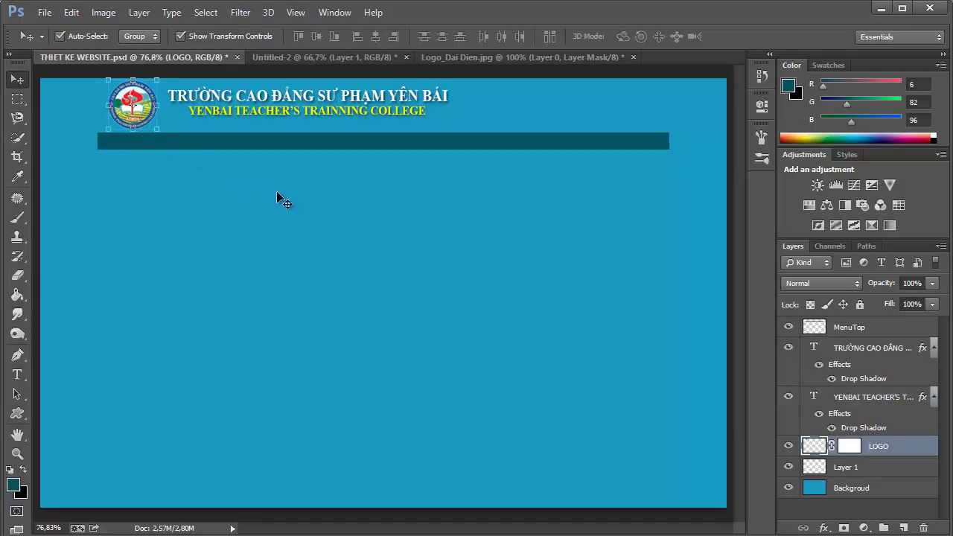
left_click(272, 192)
left_click(873, 350)
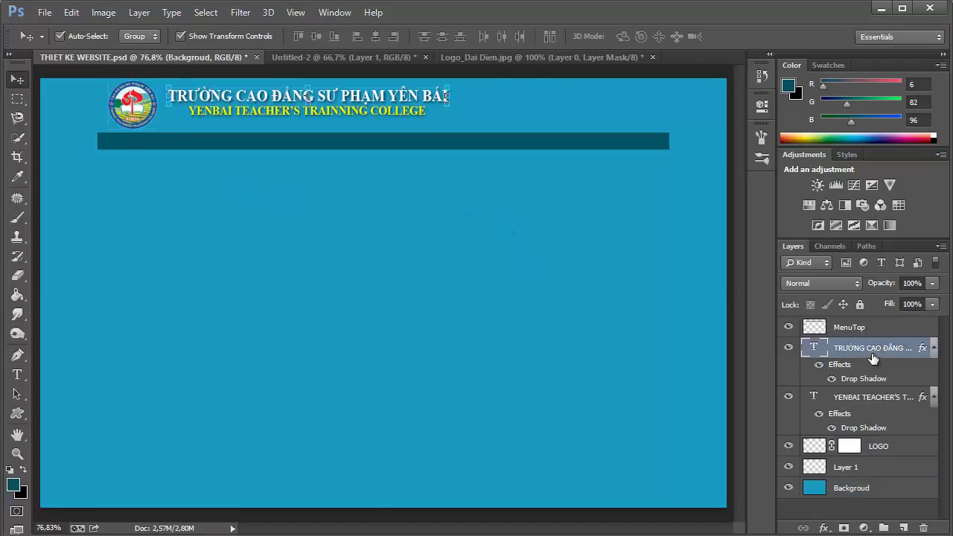
left_click(857, 397, "shift")
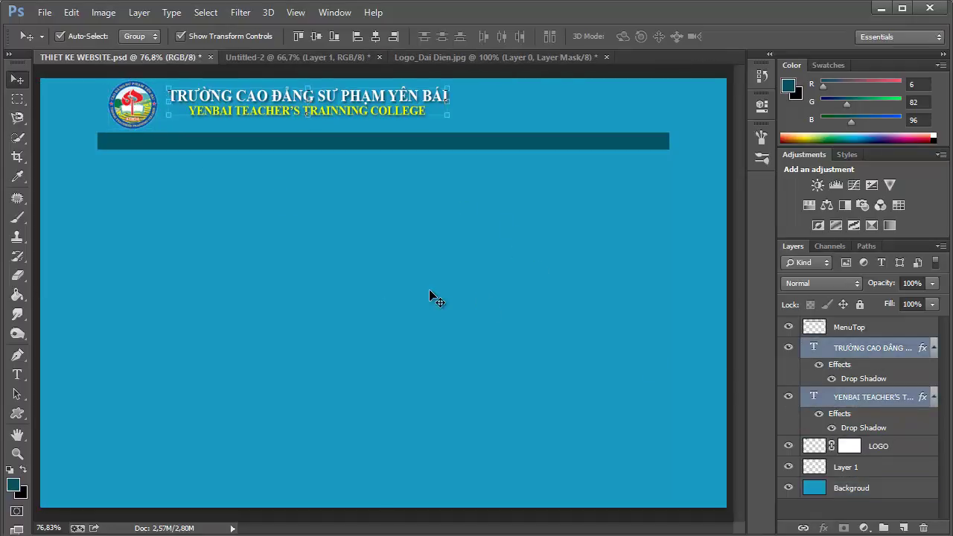
key("Down")
key("Down")
key("Down")
key("Down")
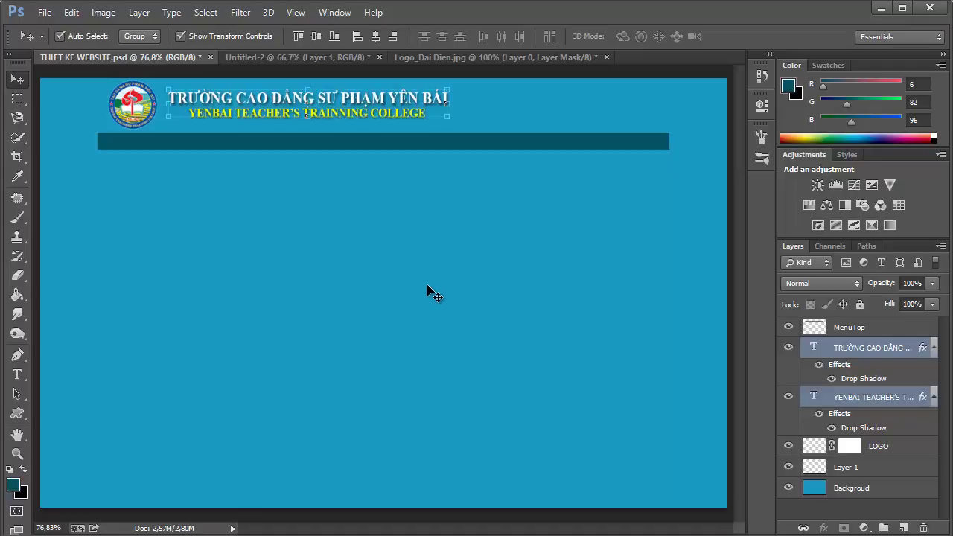
left_click(423, 283)
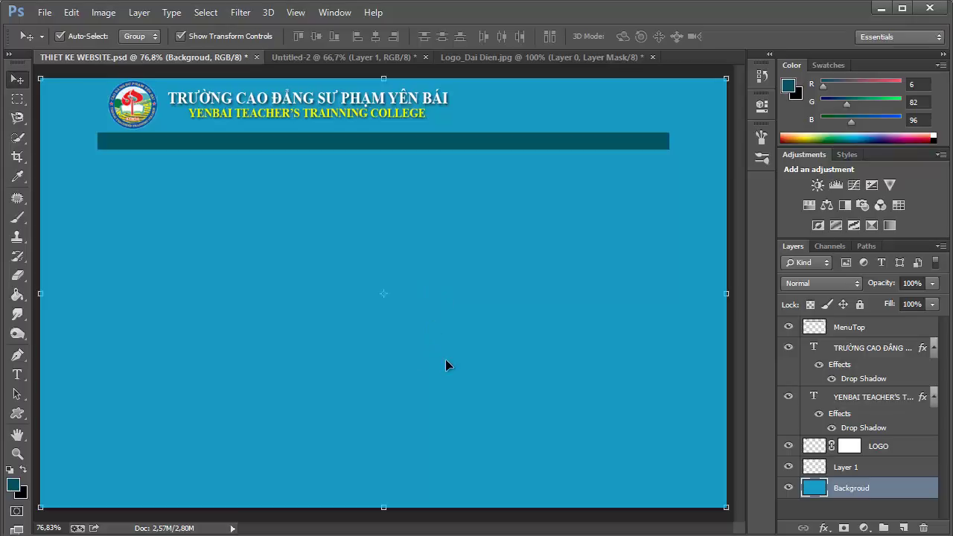
Compare the header with the Untitled-2 reference screenshot, then return to THIET KE WEBSITE.psd
left_click(363, 58)
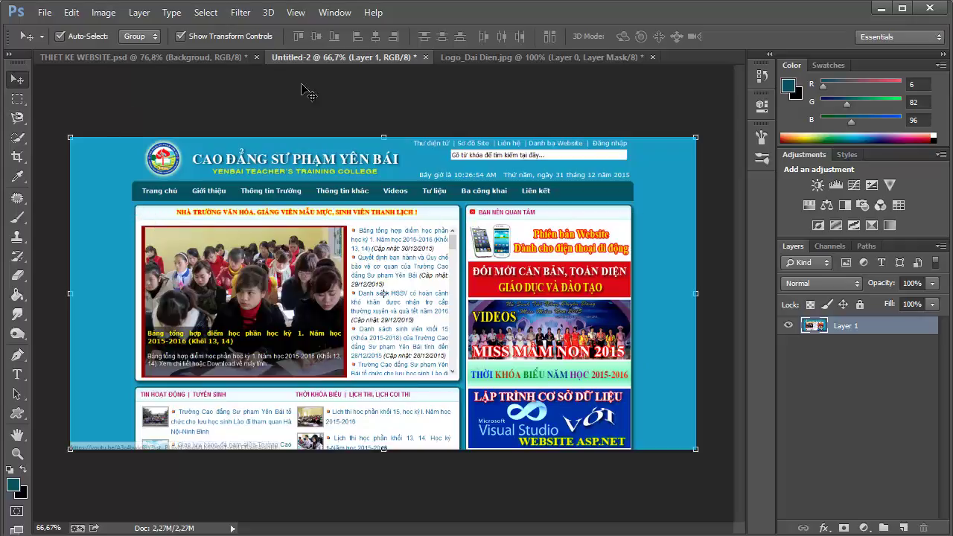
left_click(180, 58)
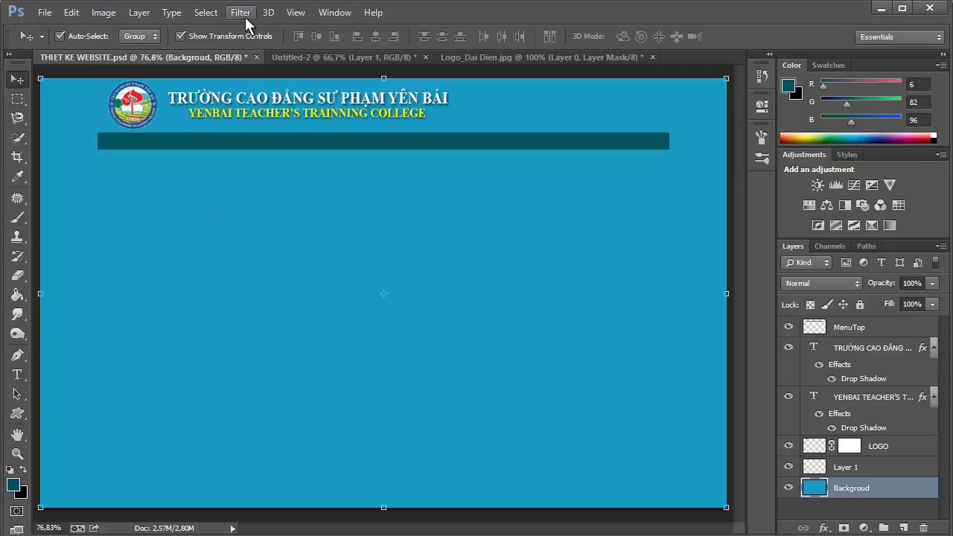
left_click(292, 15)
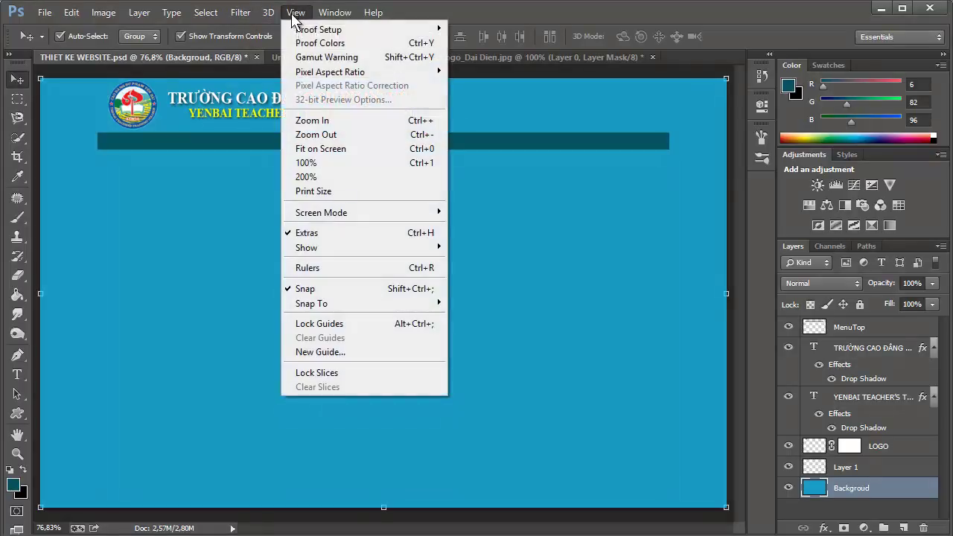
Show rulers, fit the canvas on screen, and place a vertical guide at about 26 cm
left_click(342, 276)
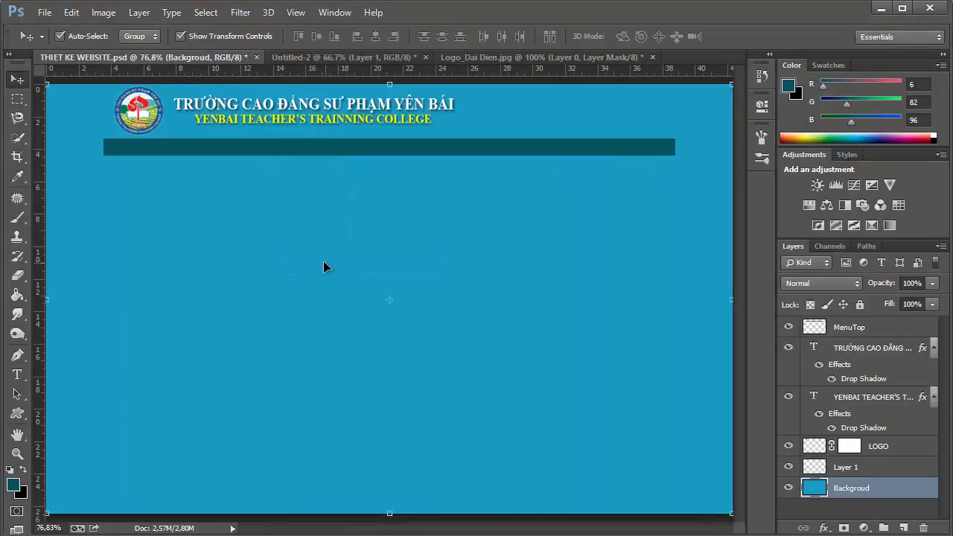
double_click(17, 434)
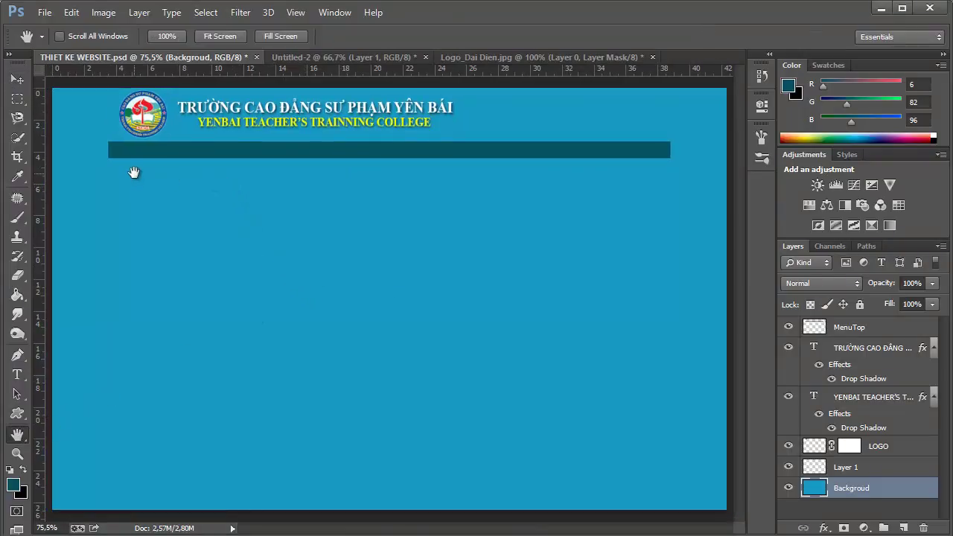
left_click_drag(41, 176, 250, 198)
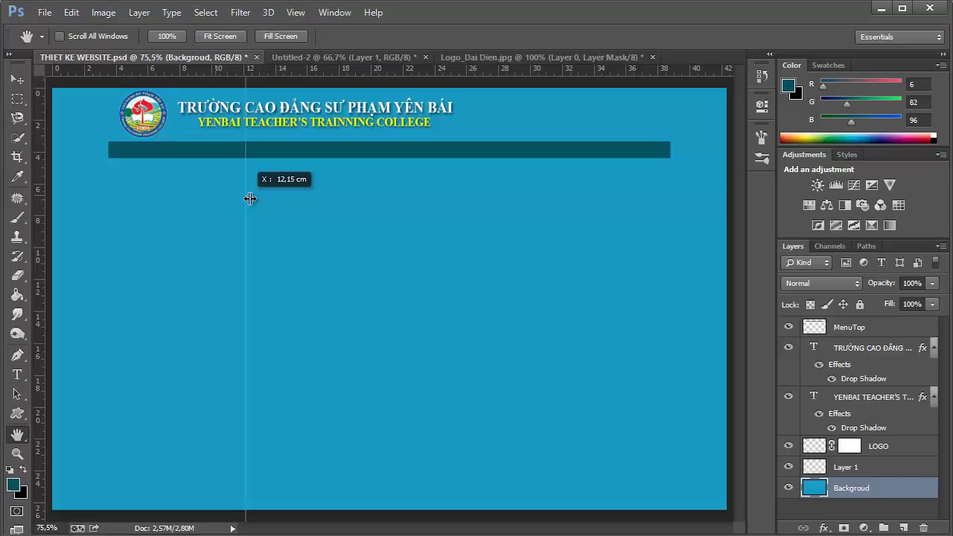
left_click_drag(249, 199, 458, 209)
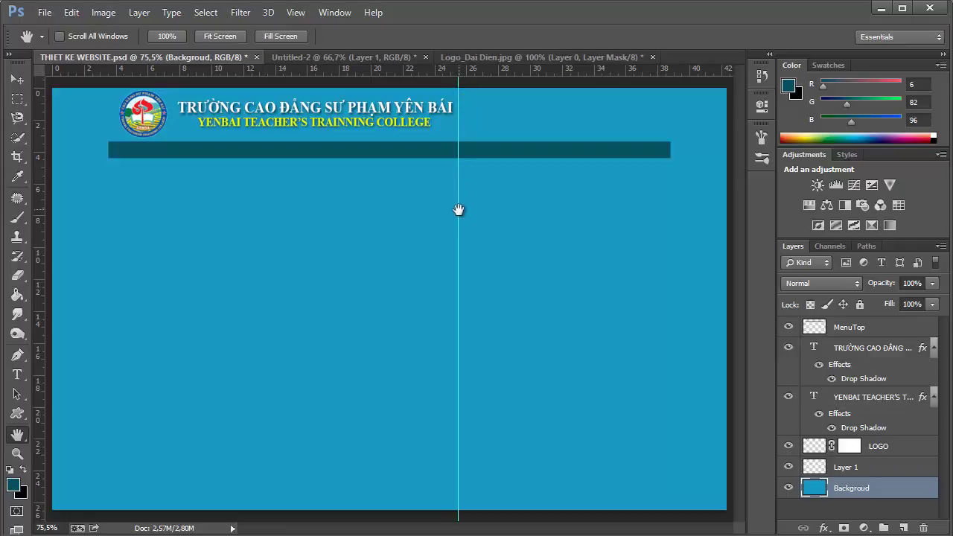
left_click(14, 81)
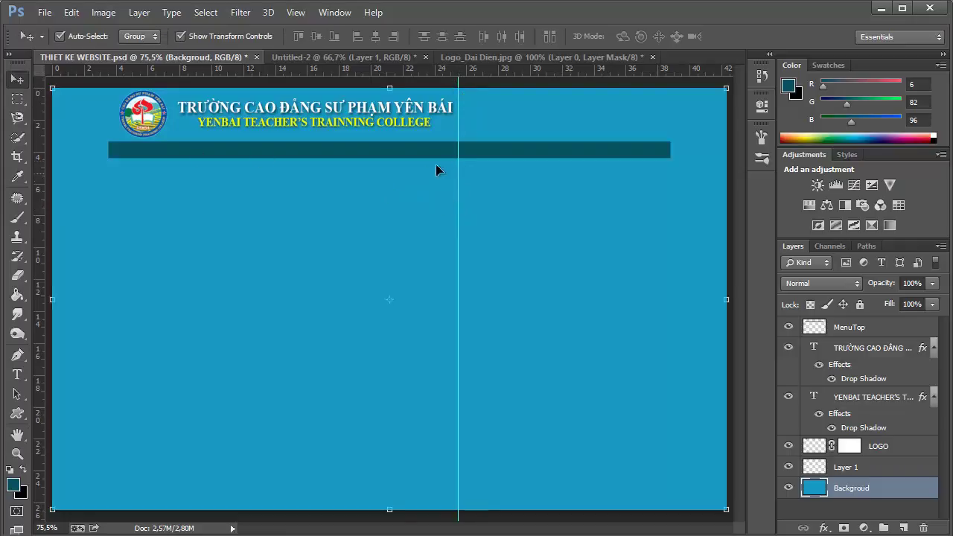
mouse_move(458, 135)
left_mouse_down()
mouse_move(432, 153)
mouse_move(476, 136)
mouse_move(466, 138)
left_mouse_up()
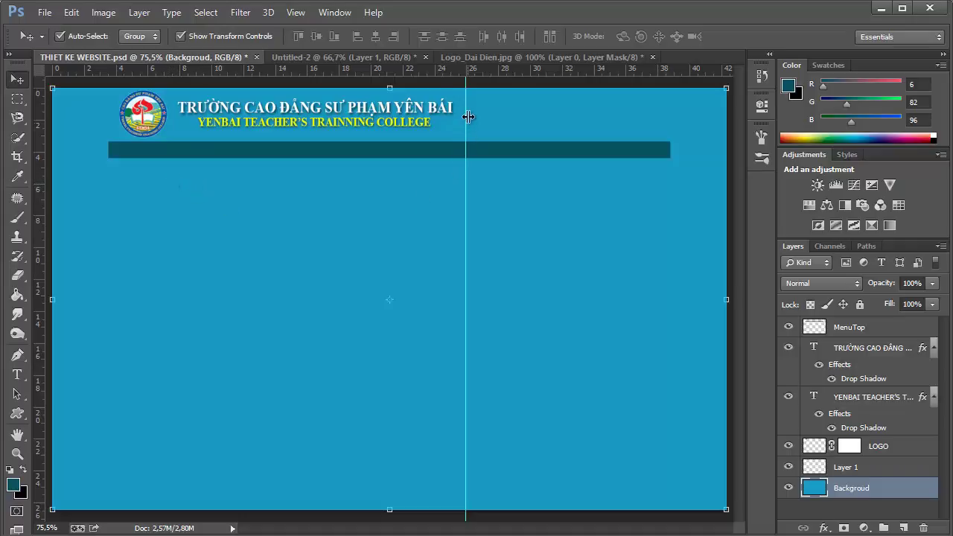
Switch rulers to pixels and set vertical guides at the menu bar's ends, about 99 px and 1100 px
right_click(425, 72)
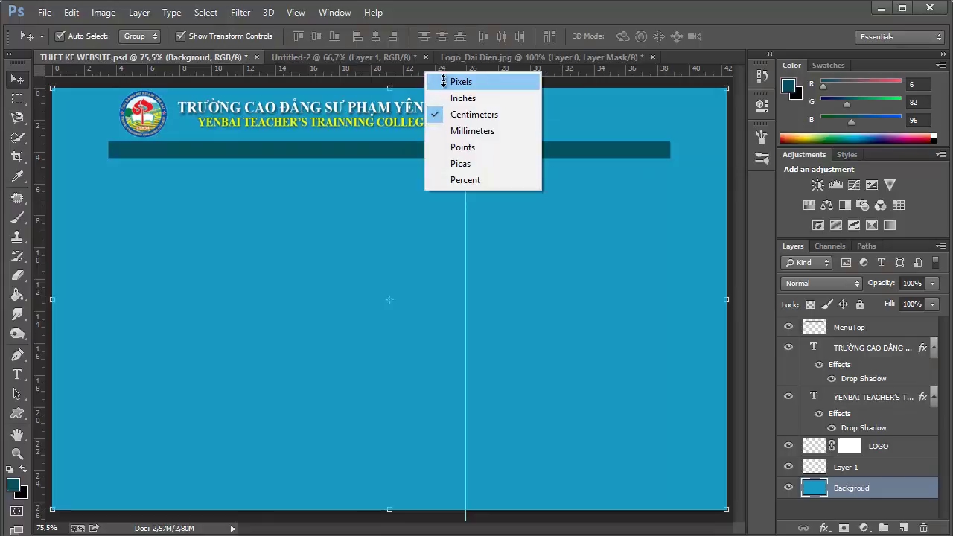
left_click(447, 82)
left_click_drag(465, 117, 107, 123)
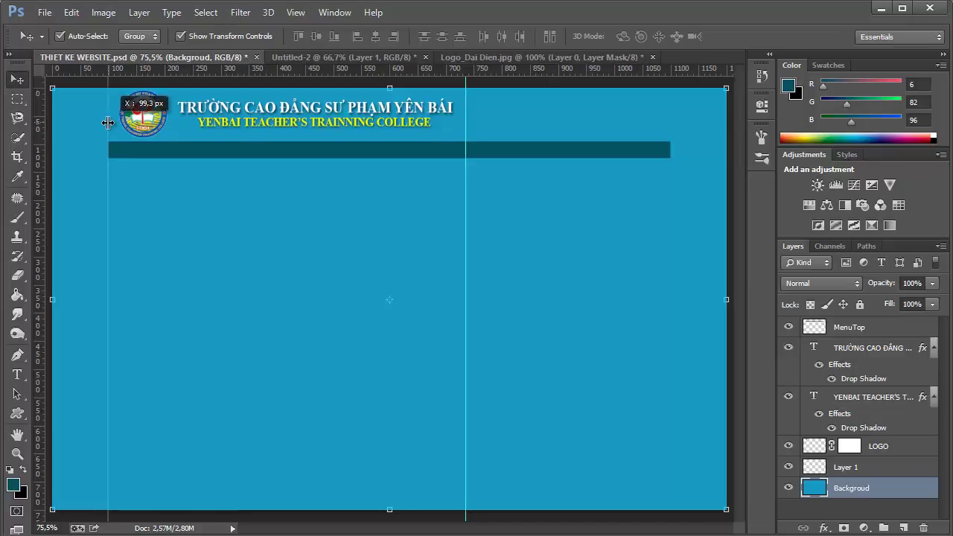
mouse_move(107, 122)
left_mouse_down()
mouse_move(68, 121)
mouse_move(109, 124)
left_mouse_up()
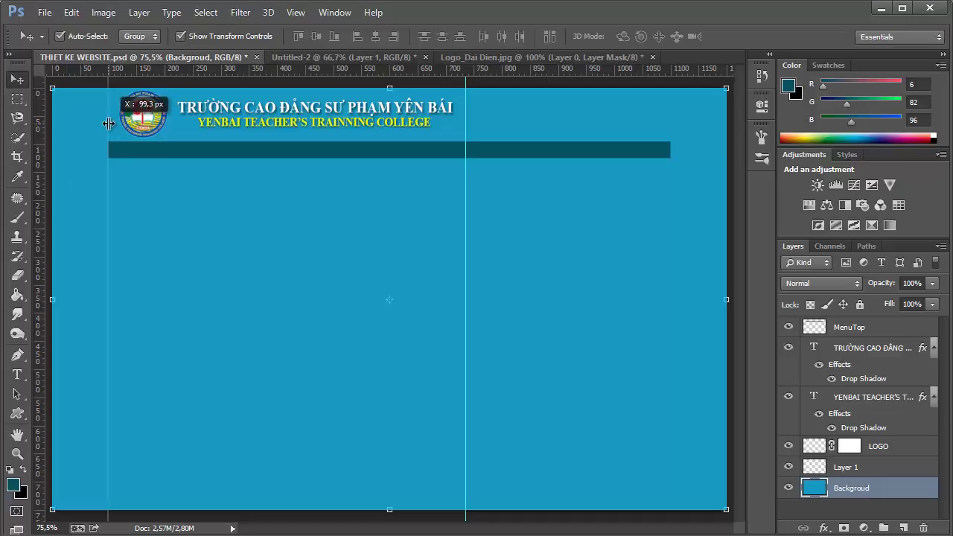
left_click_drag(108, 122, 109, 122)
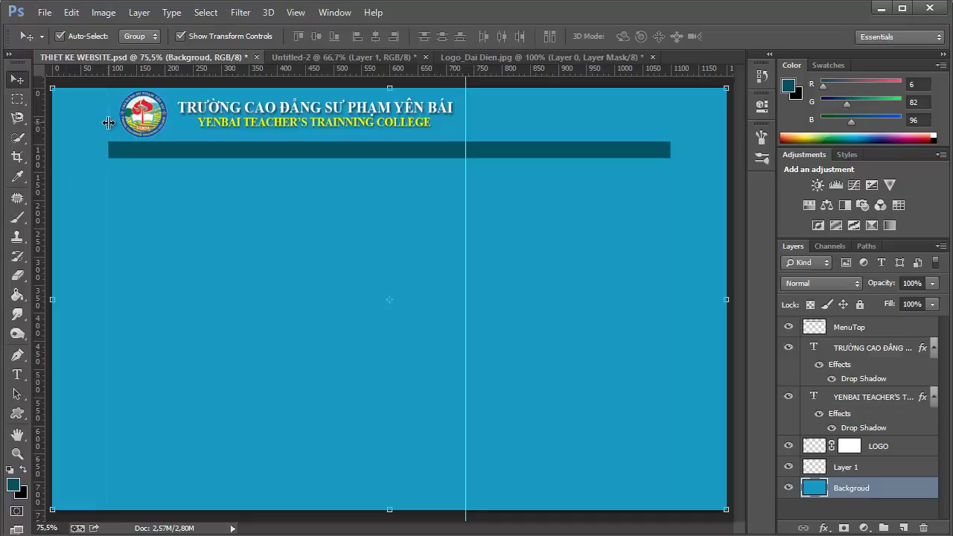
left_click_drag(37, 179, 671, 217)
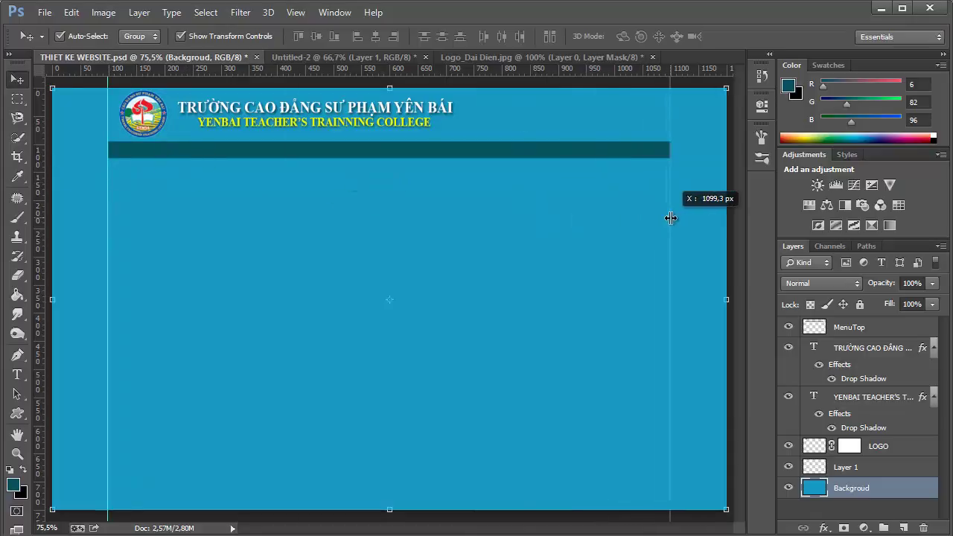
left_click_drag(672, 217, 671, 217)
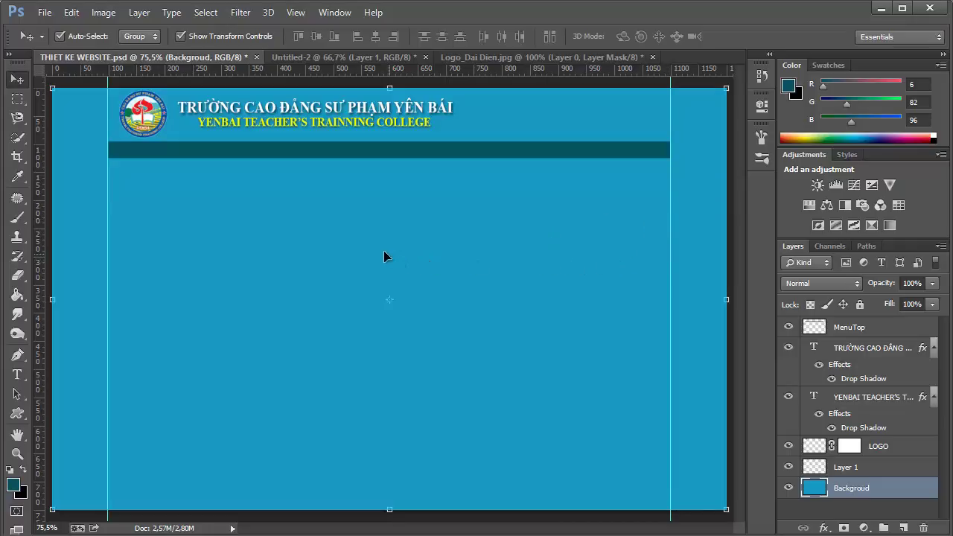
Crop the canvas between the two guides to about 1002 px wide
left_click(18, 157)
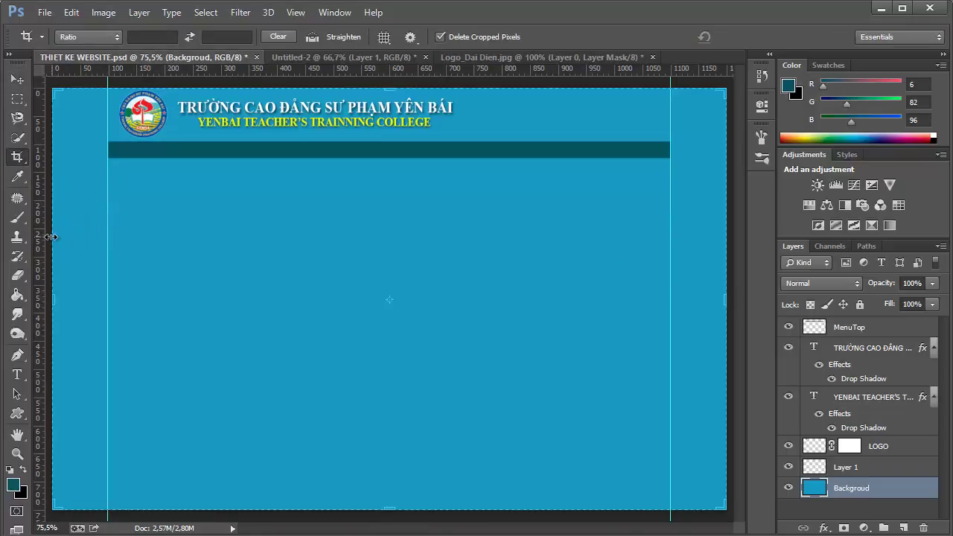
left_click_drag(51, 237, 79, 241)
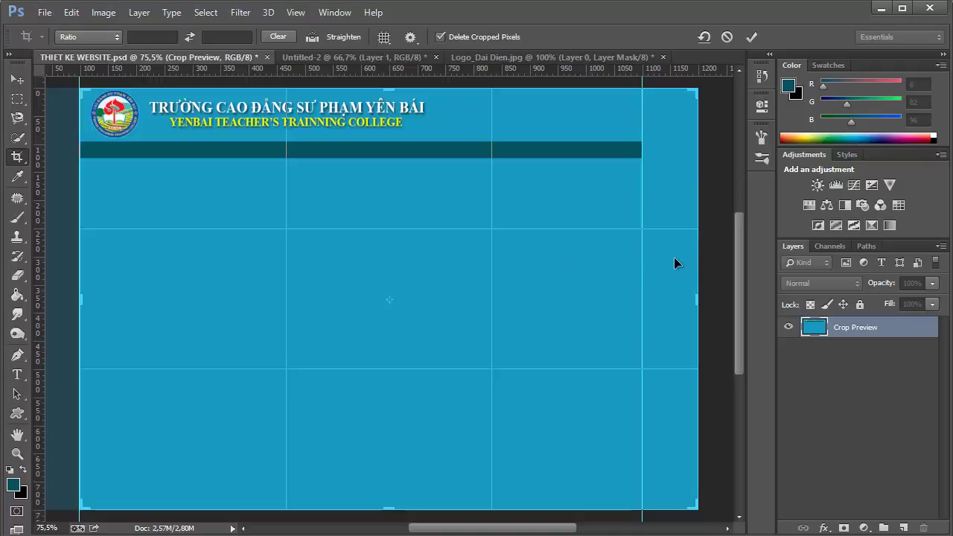
left_click_drag(699, 300, 671, 299)
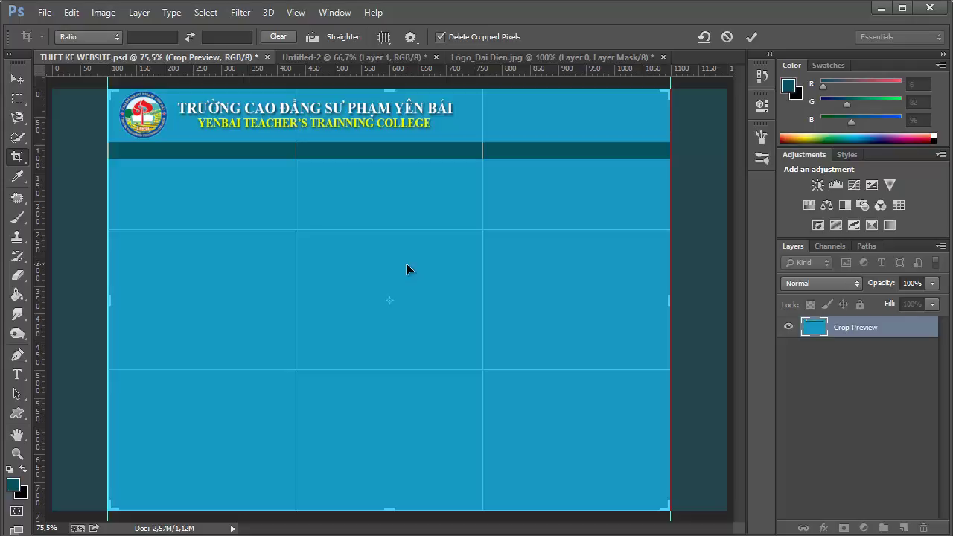
key("Return")
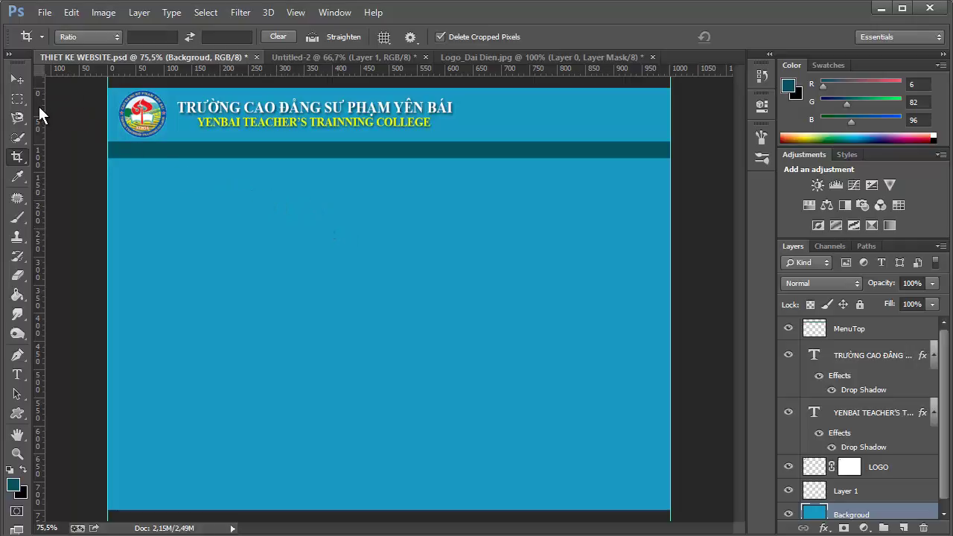
Add two closely spaced vertical guides around 645–665 px on the cropped canvas
mouse_move(37, 111)
left_mouse_down()
mouse_move(668, 174)
mouse_move(505, 168)
left_mouse_up()
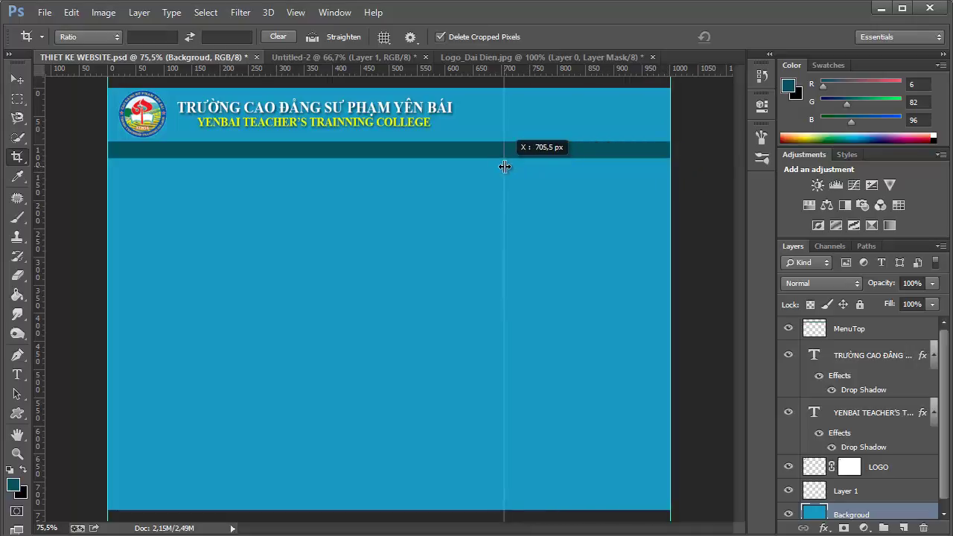
left_click_drag(505, 167, 468, 167)
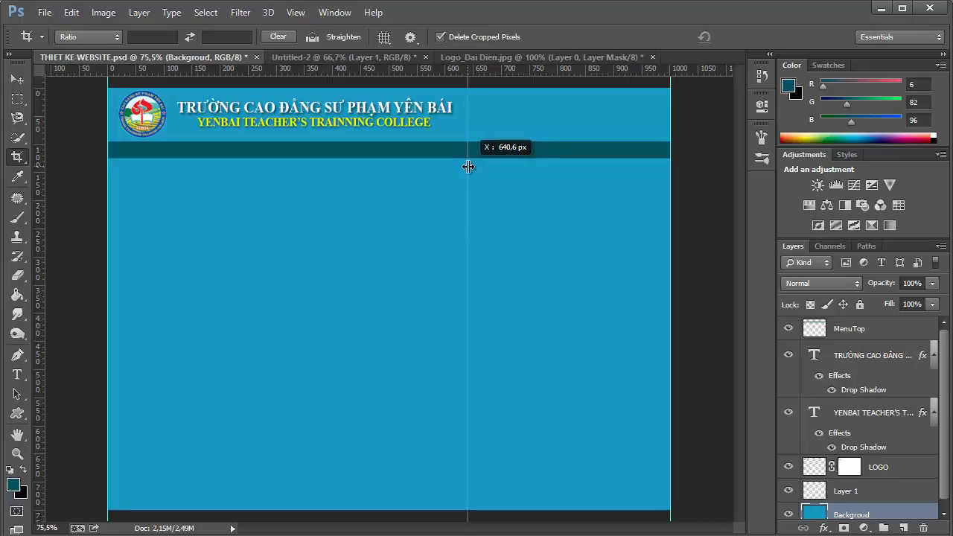
left_click_drag(468, 166, 473, 167)
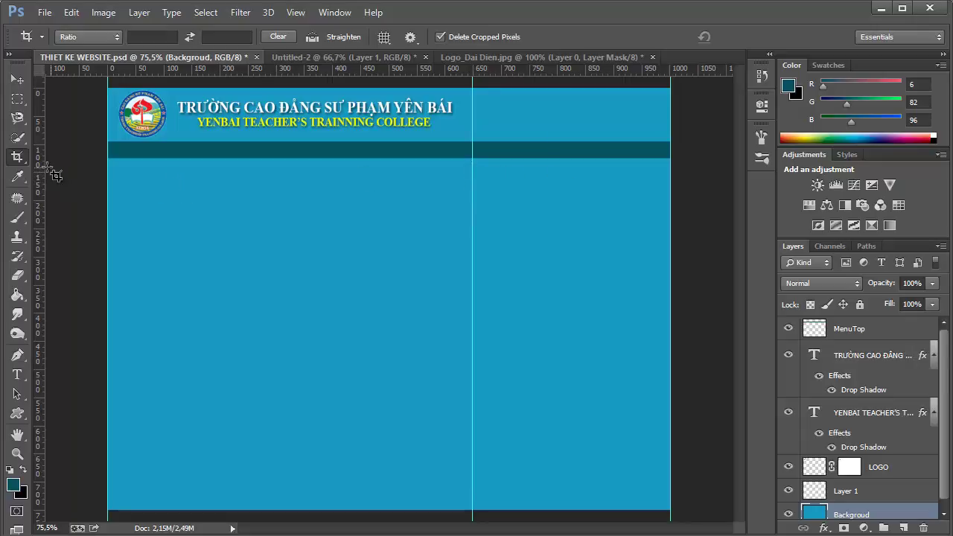
left_click_drag(42, 175, 471, 185)
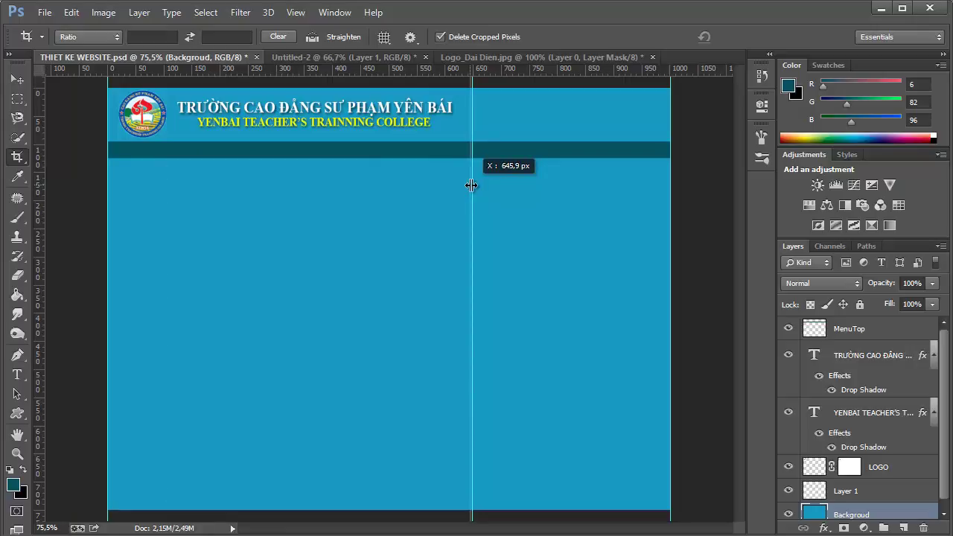
left_click_drag(472, 186, 482, 186)
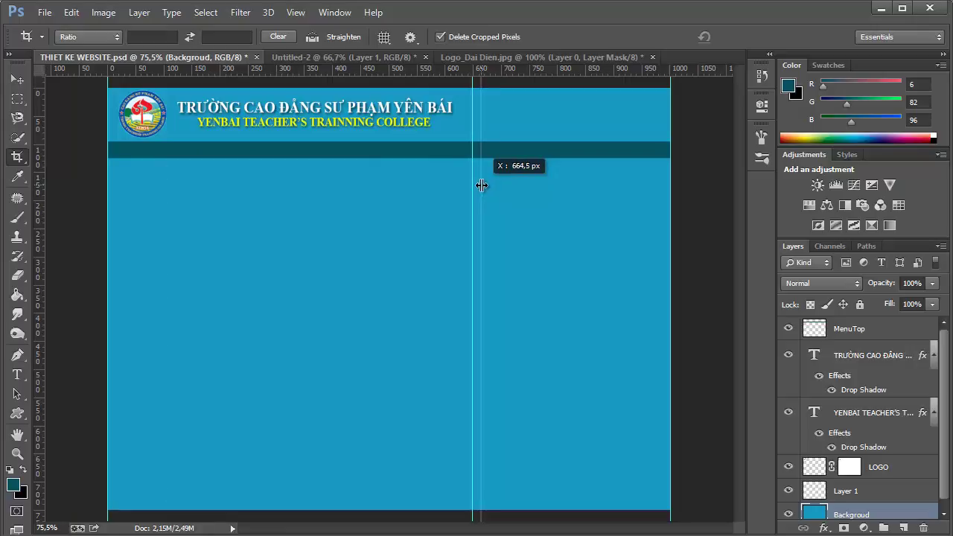
left_click_drag(482, 185, 491, 192)
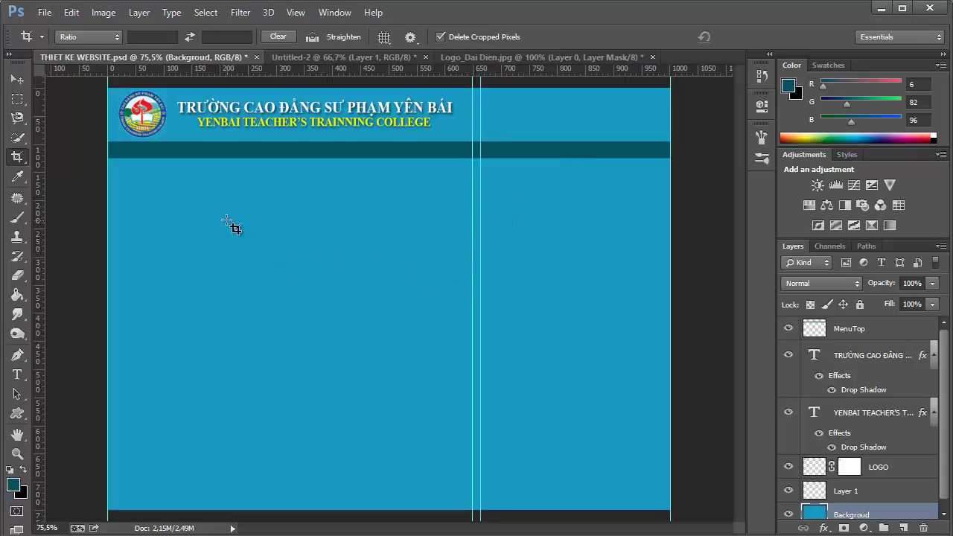
left_click(16, 99)
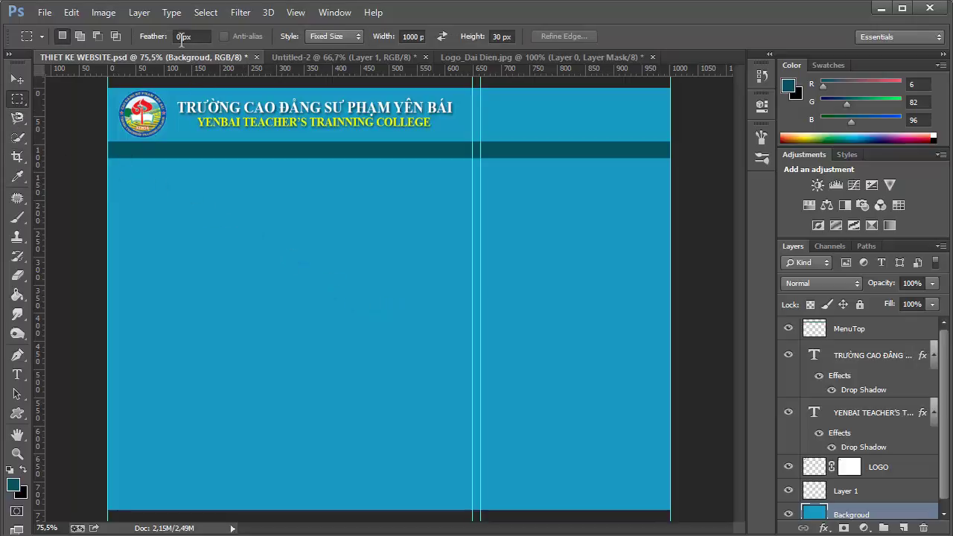
Set the marquee feather to 7 px and the fixed width to 650 px
left_click(180, 37)
type("7")
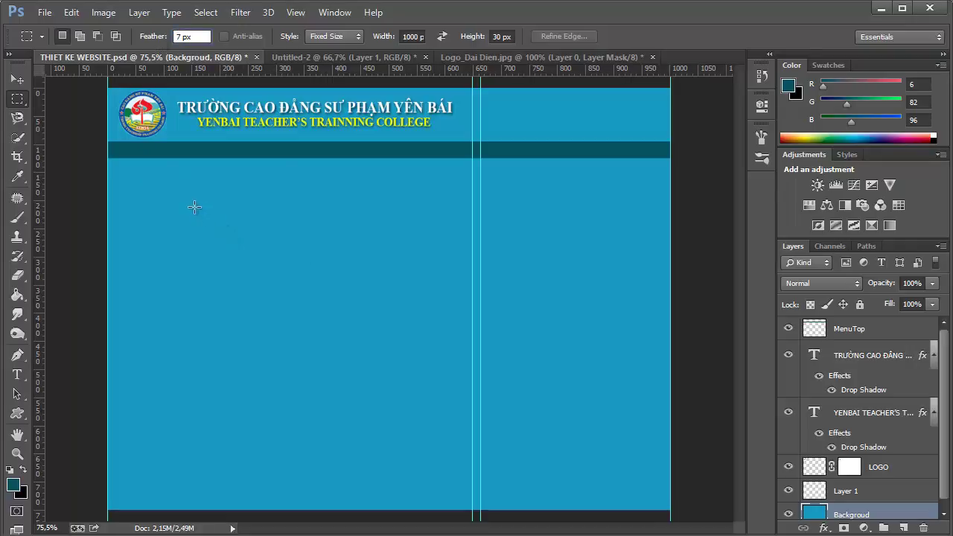
left_click(419, 36)
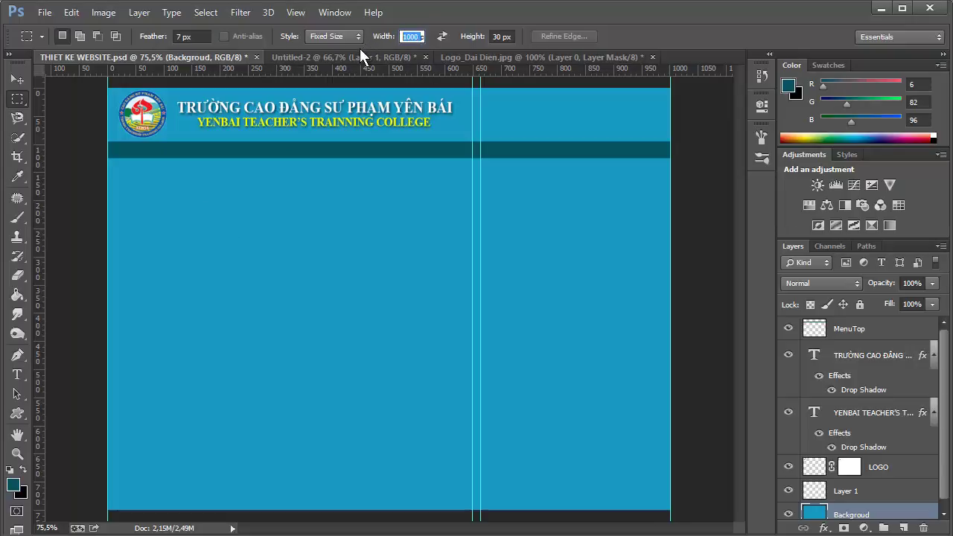
type("650")
key("Return")
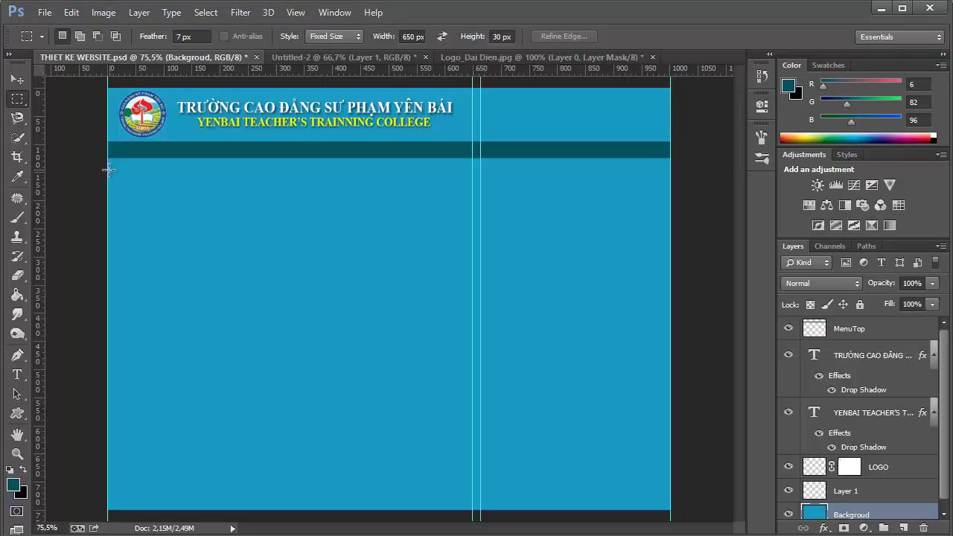
Place a 650 × 450 px selection at the left edge just below the menu bar
mouse_move(108, 170)
left_mouse_down()
mouse_move(116, 186)
mouse_move(109, 181)
left_mouse_up()
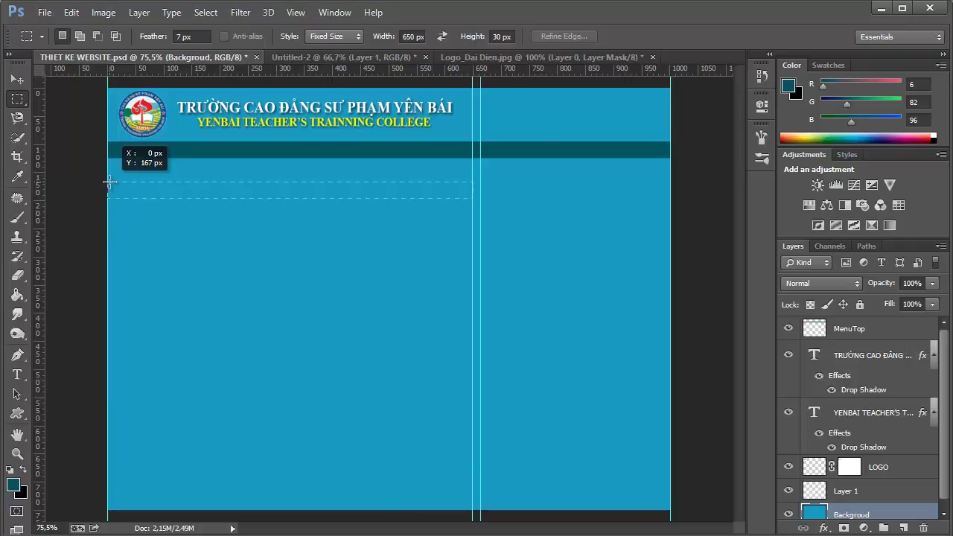
left_click_drag(109, 182, 109, 173)
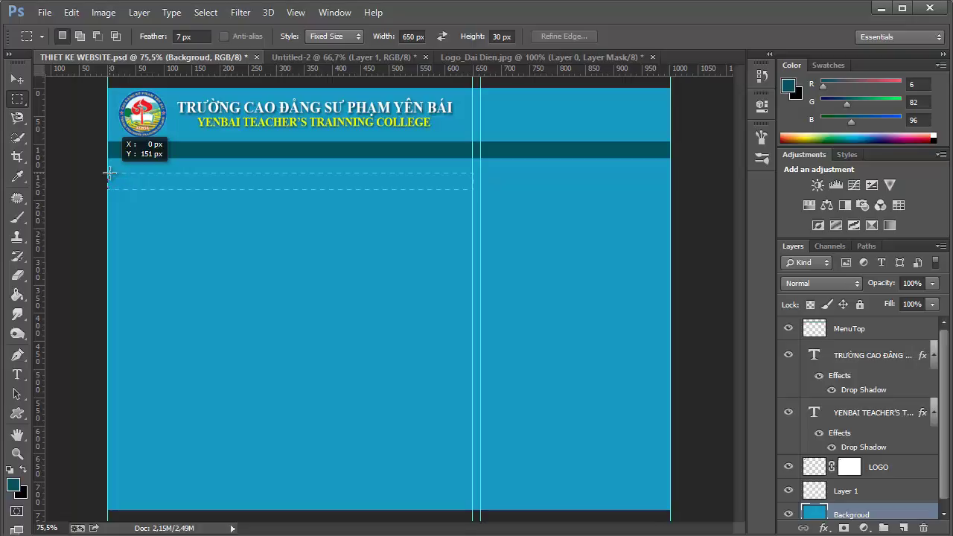
left_click_drag(108, 172, 109, 173)
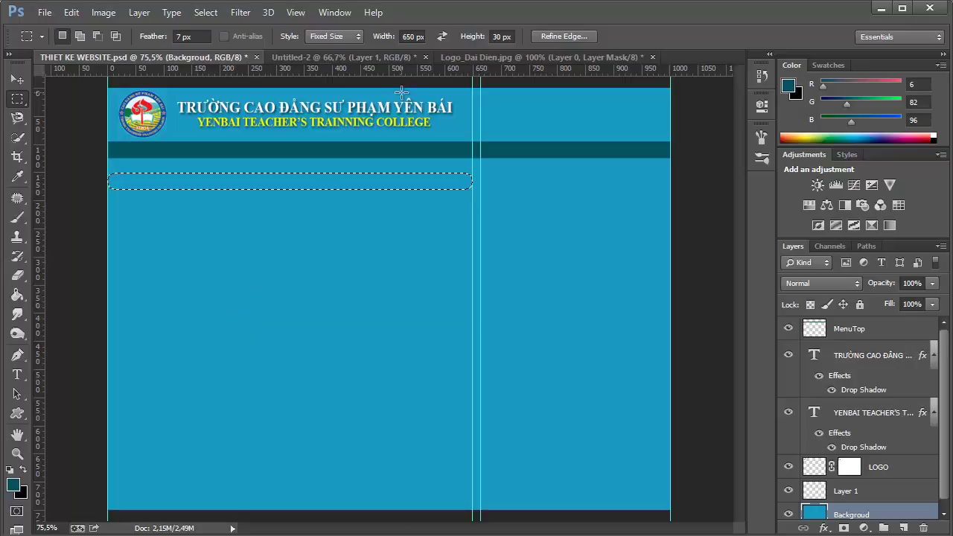
double_click(501, 36)
type("450")
left_click(108, 179)
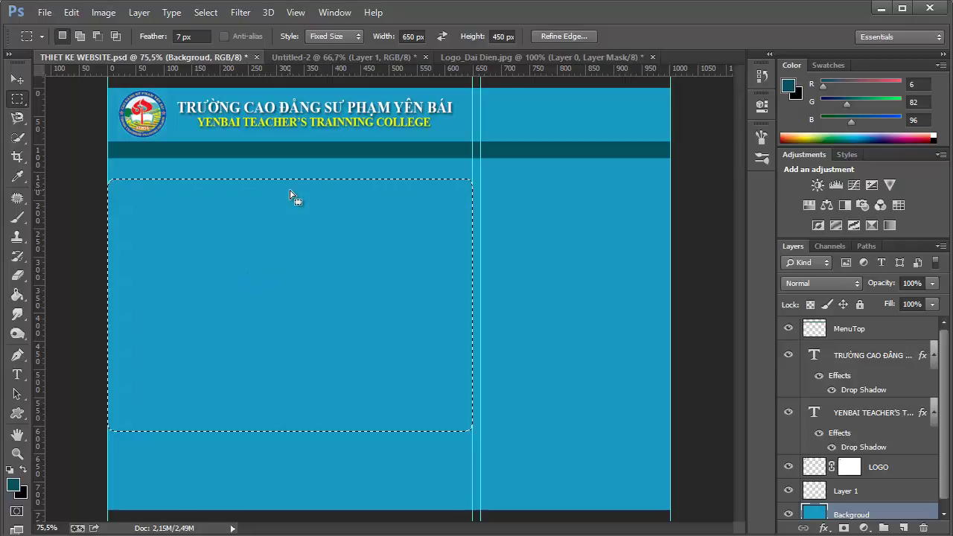
key("Up")
key("Up")
key("Up")
key("Up")
key("Up")
key("Up")
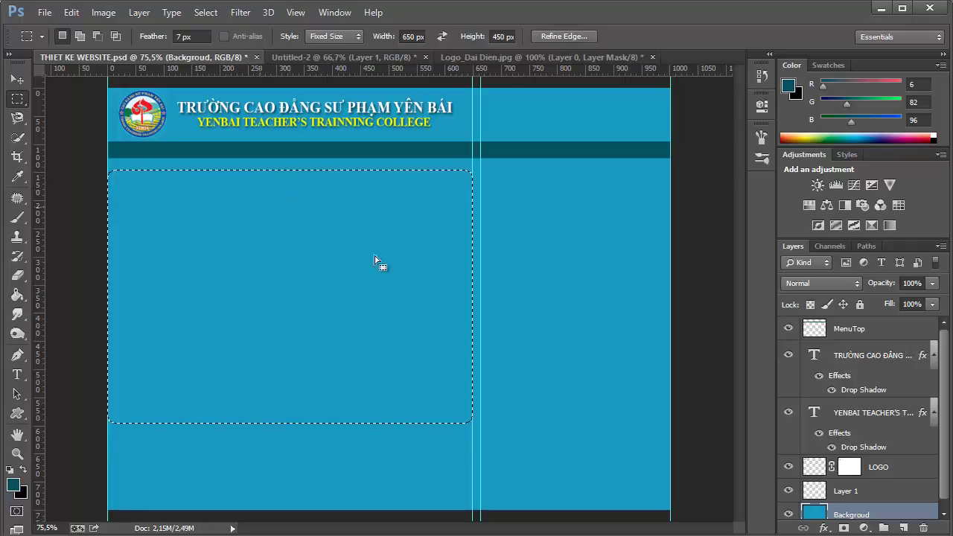
left_click(866, 330)
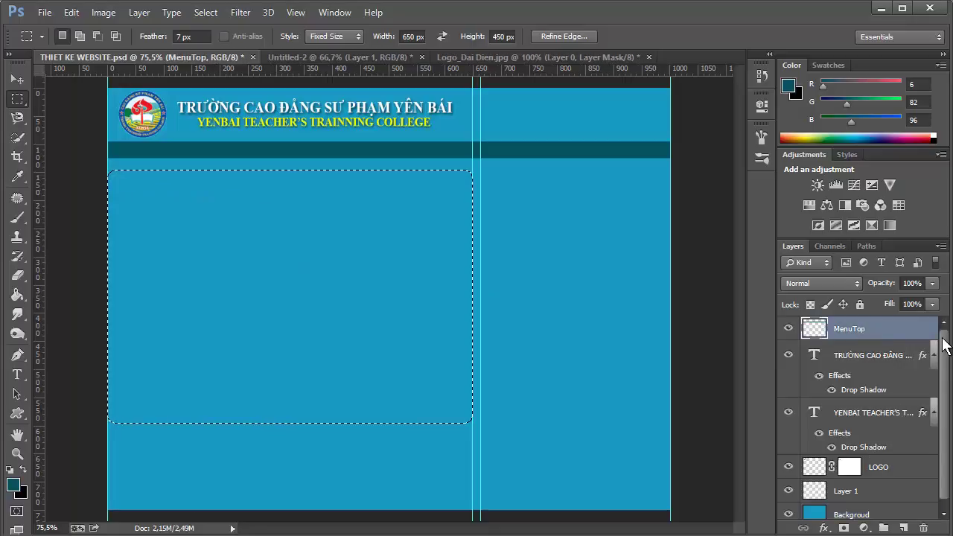
On a new layer above MenuTop, fill the selection with white (#fff) and deselect
left_click(904, 528)
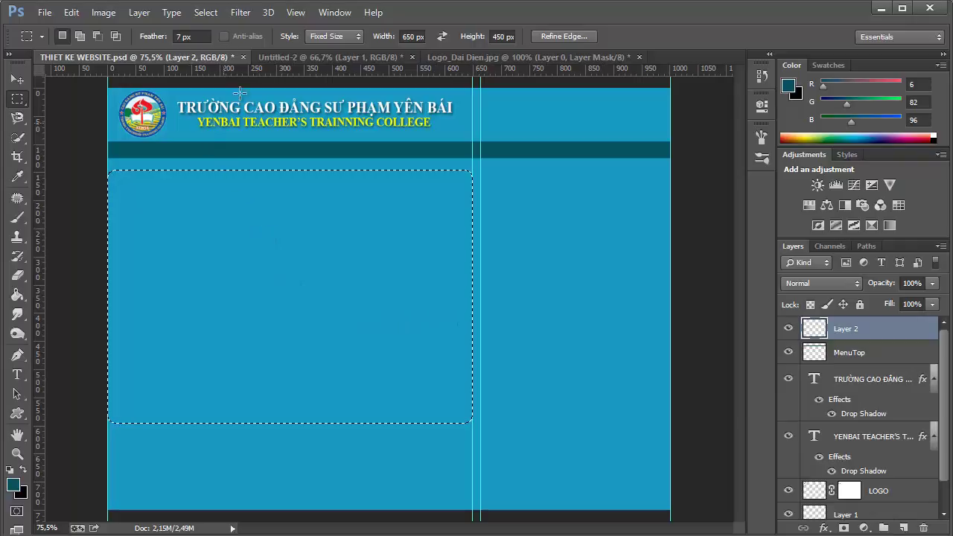
left_click(332, 57)
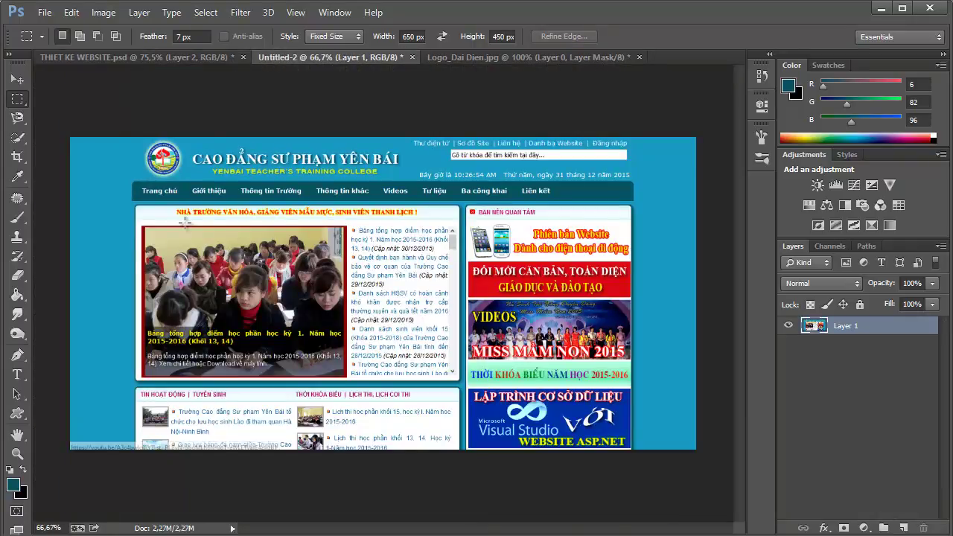
left_click(79, 57)
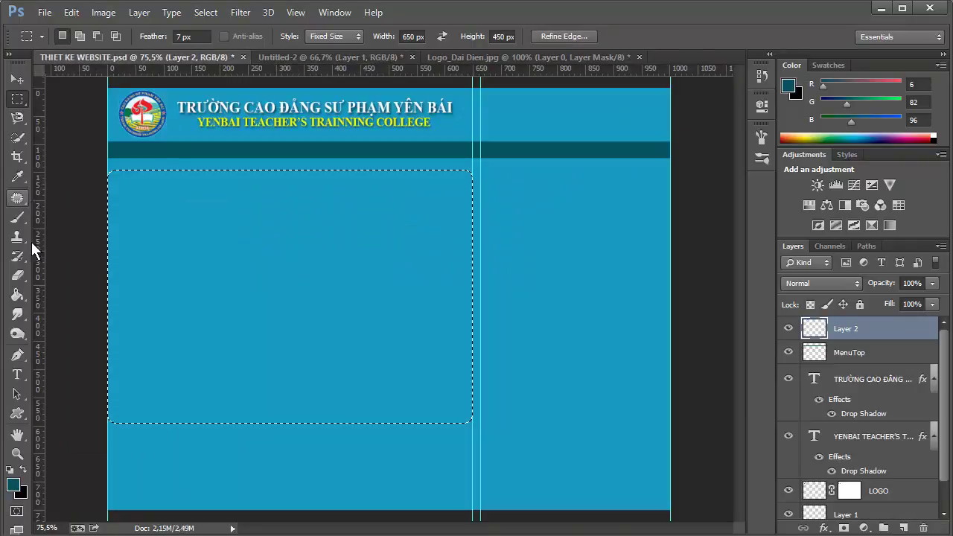
left_click(13, 488)
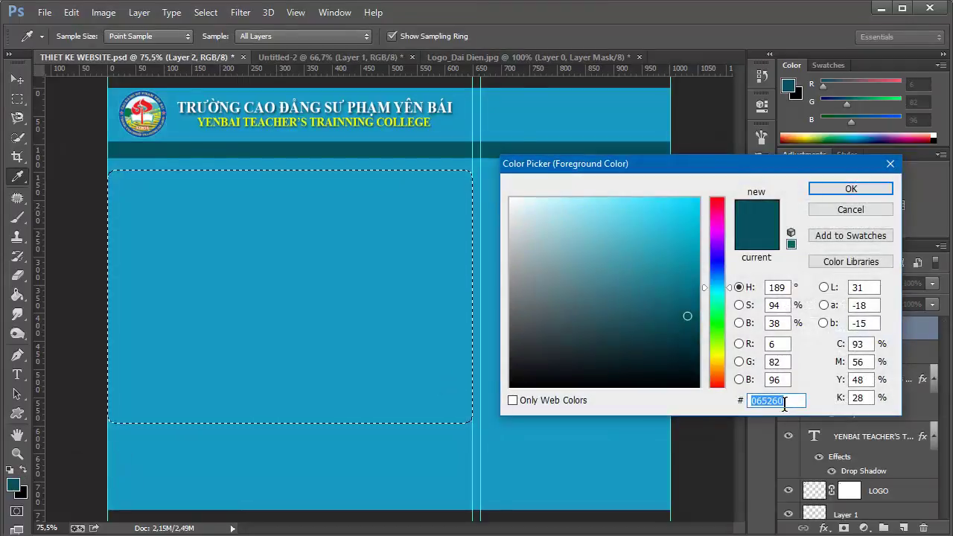
type("fff")
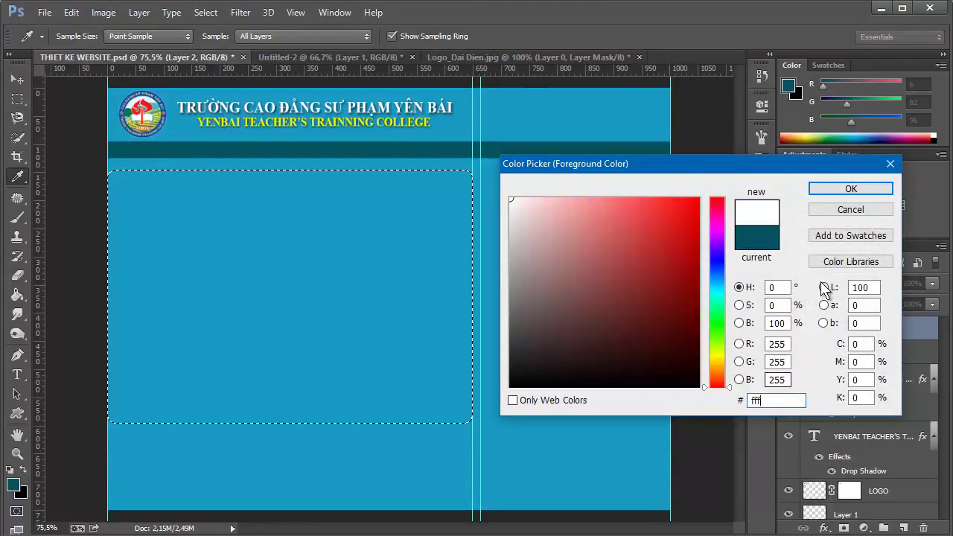
left_click(837, 192)
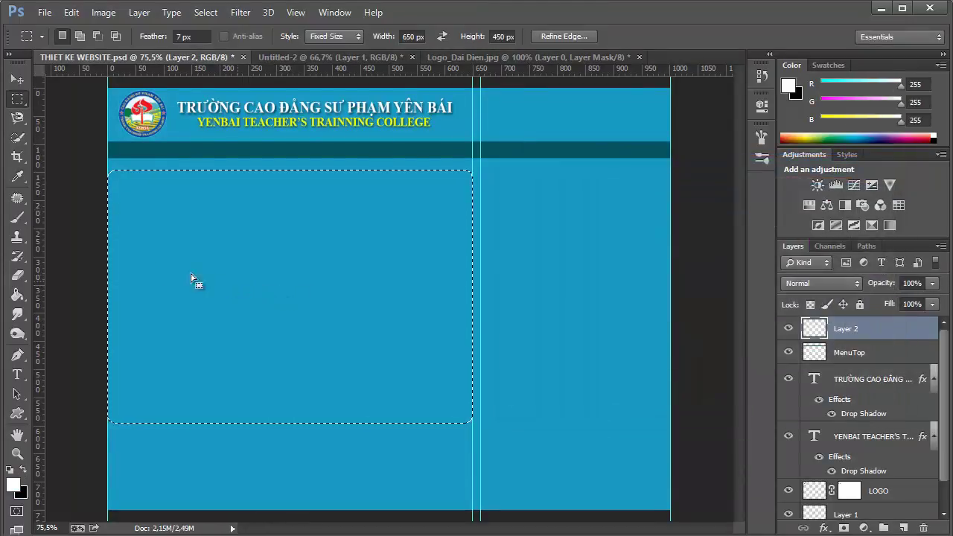
left_click(16, 294)
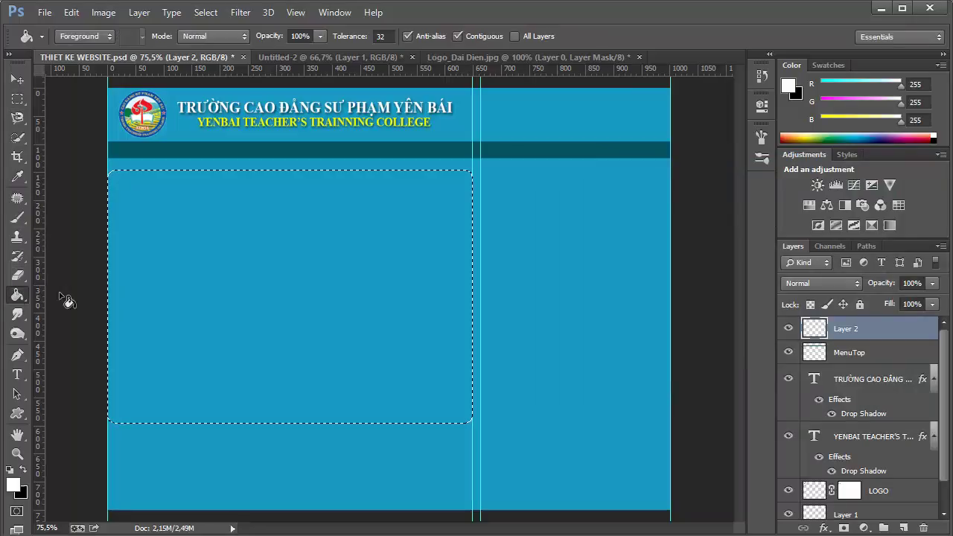
left_click(201, 276)
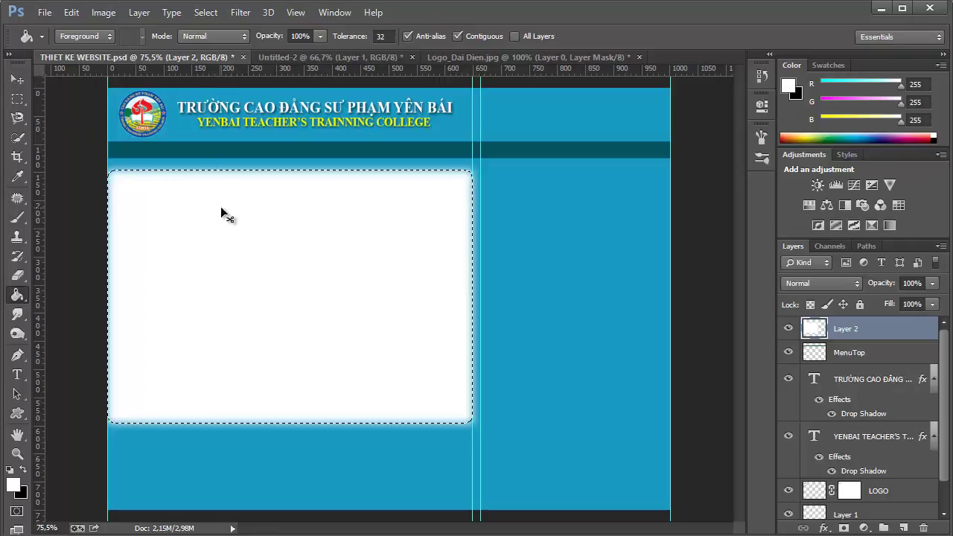
key("ctrl+d")
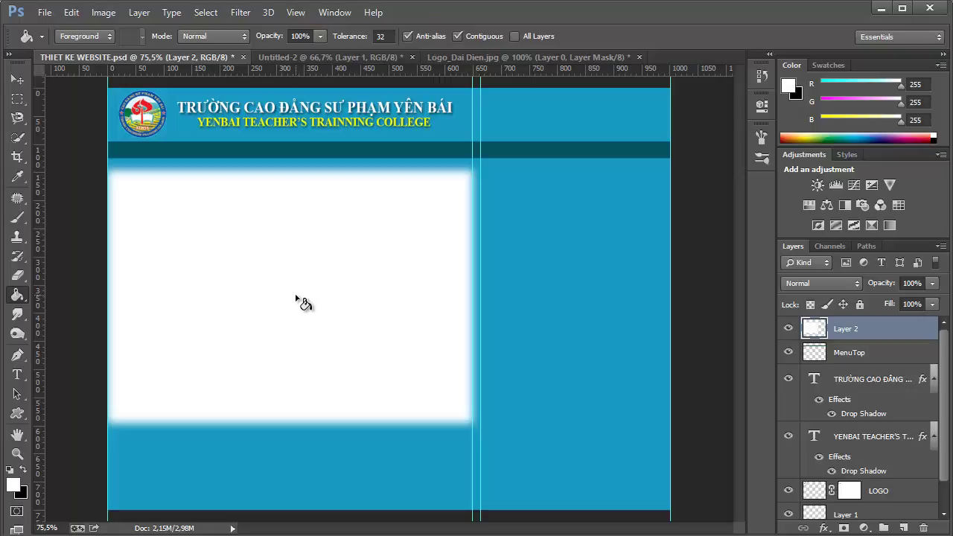
Turn the white box's outline on Layer 2 into a 2-pixel border selection
left_click(819, 335, "ctrl")
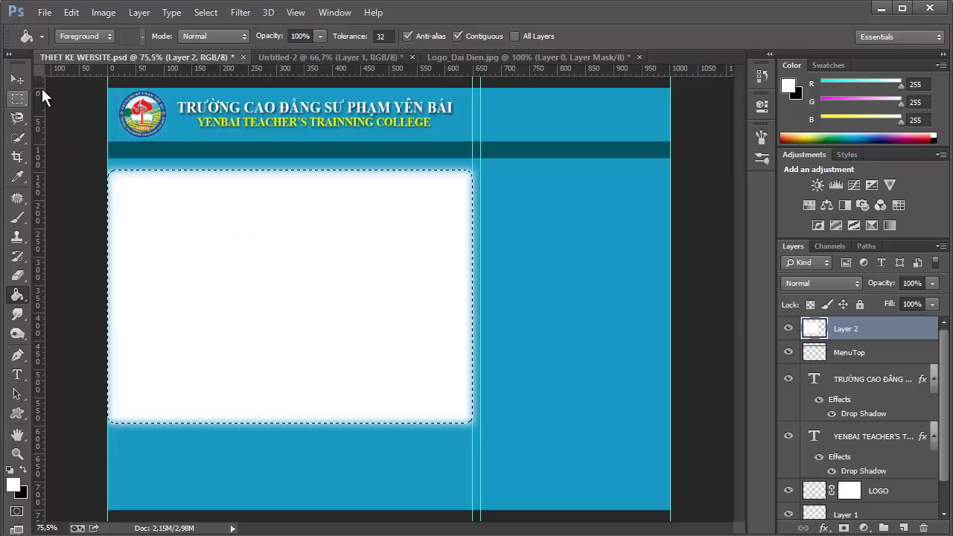
left_click(213, 14)
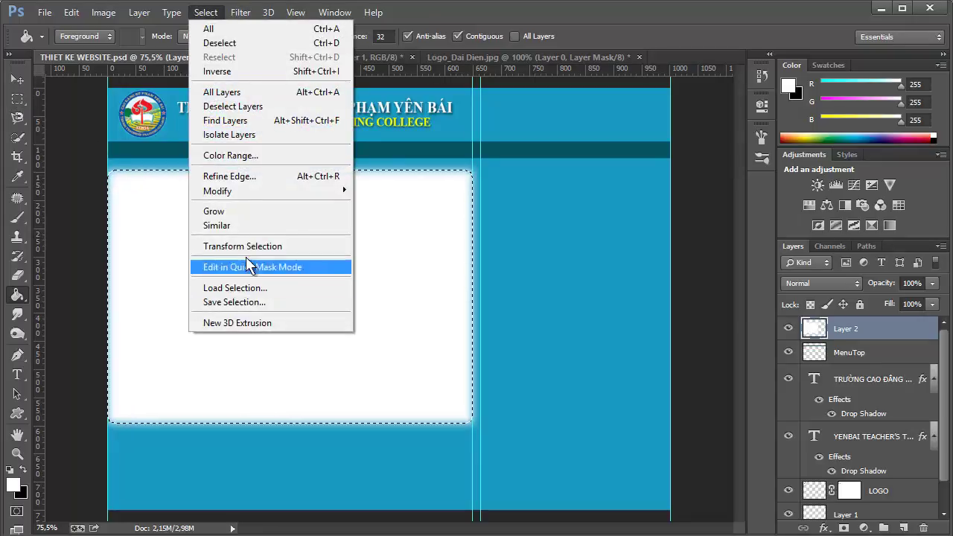
mouse_move(217, 191)
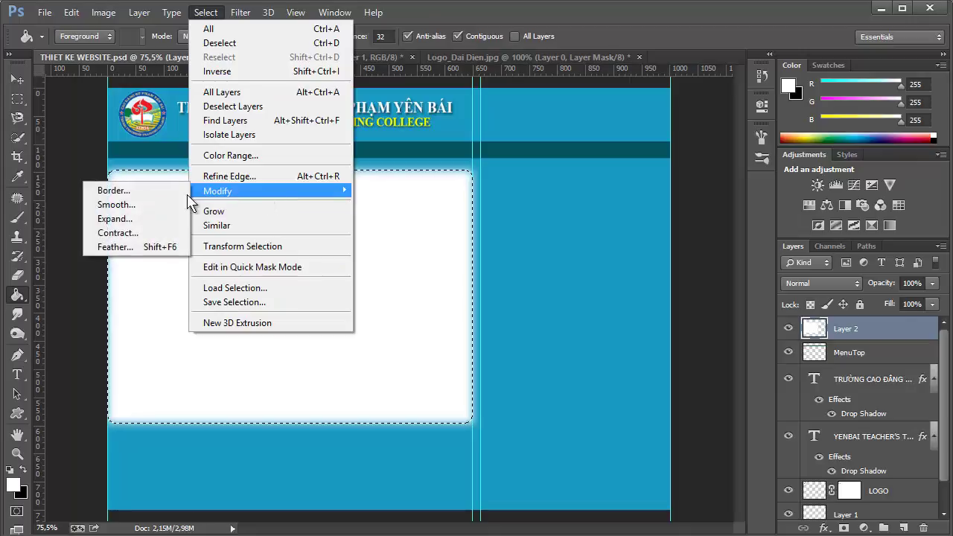
left_click(140, 191)
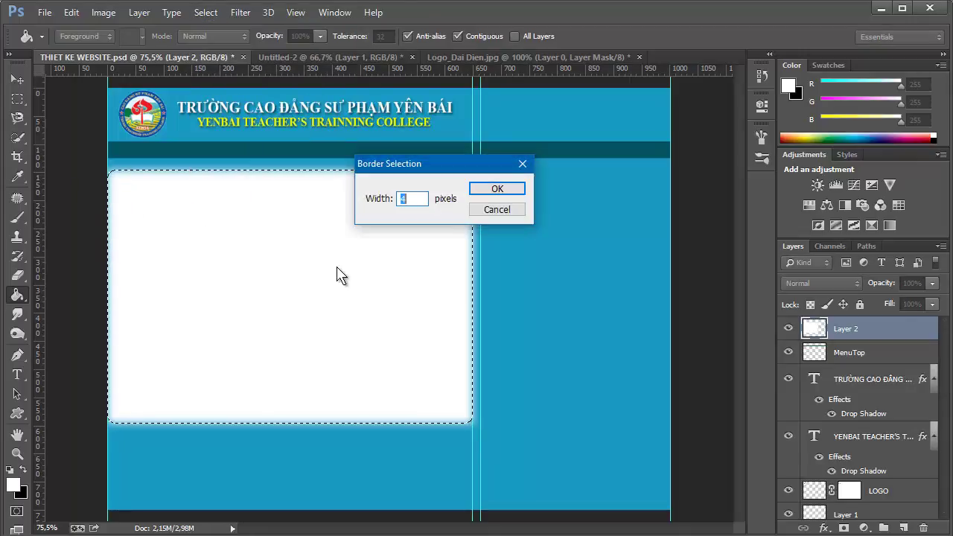
type("2")
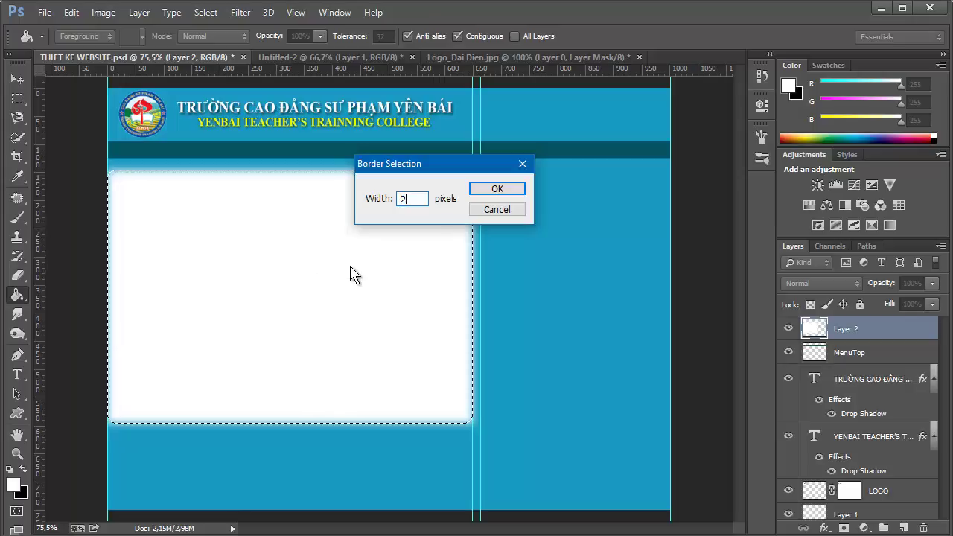
left_click(484, 190)
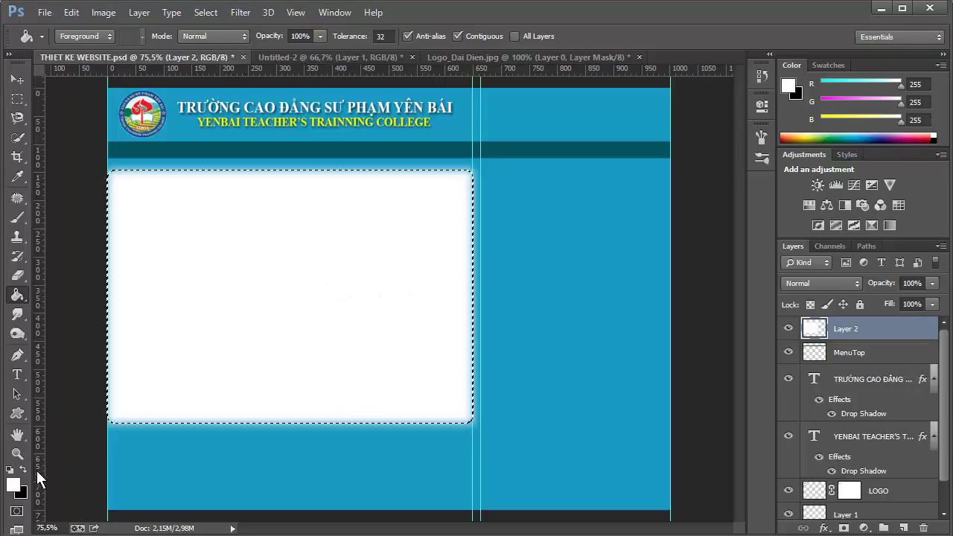
Fill the 2 px border band with grey #7a7878 at 200% zoom, then deselect
left_click(13, 484)
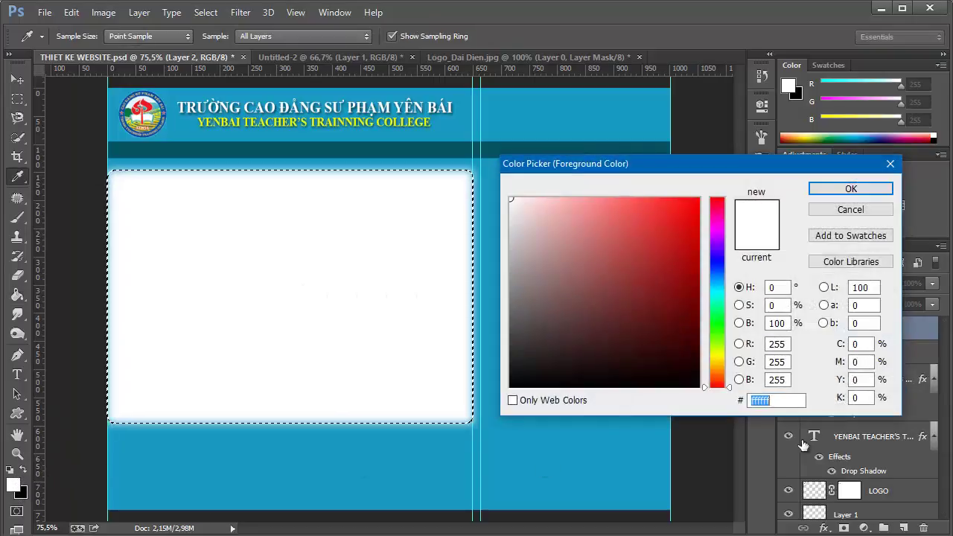
left_click(513, 296)
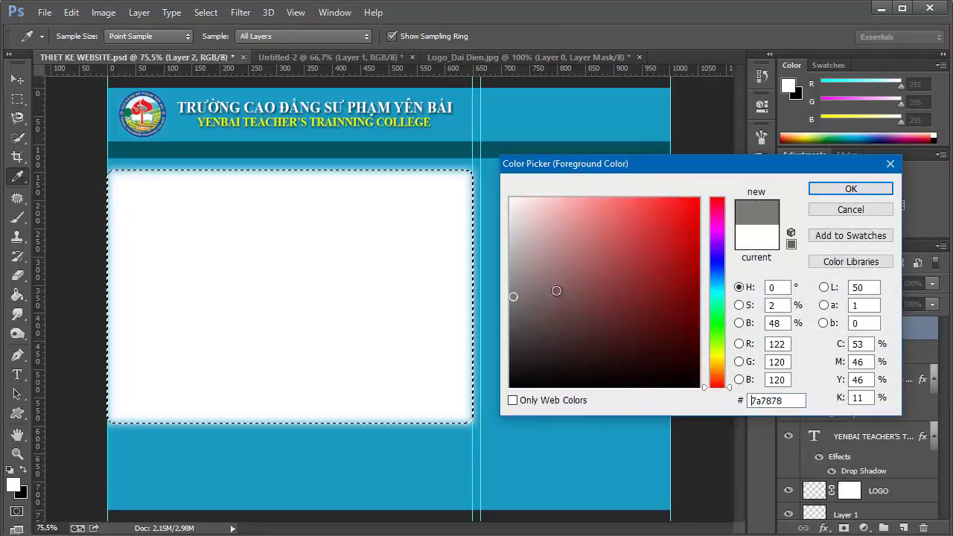
left_click(818, 192)
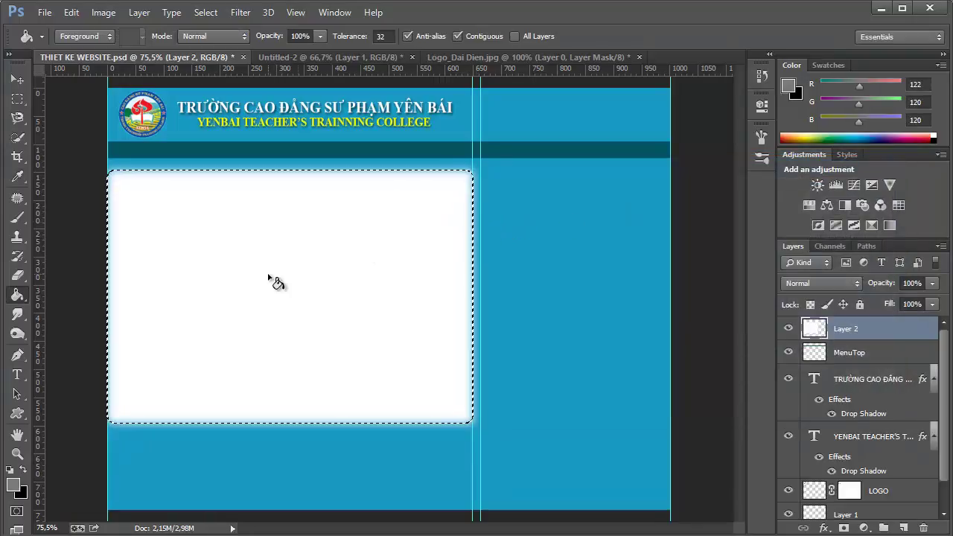
left_click(18, 453)
right_click(276, 305)
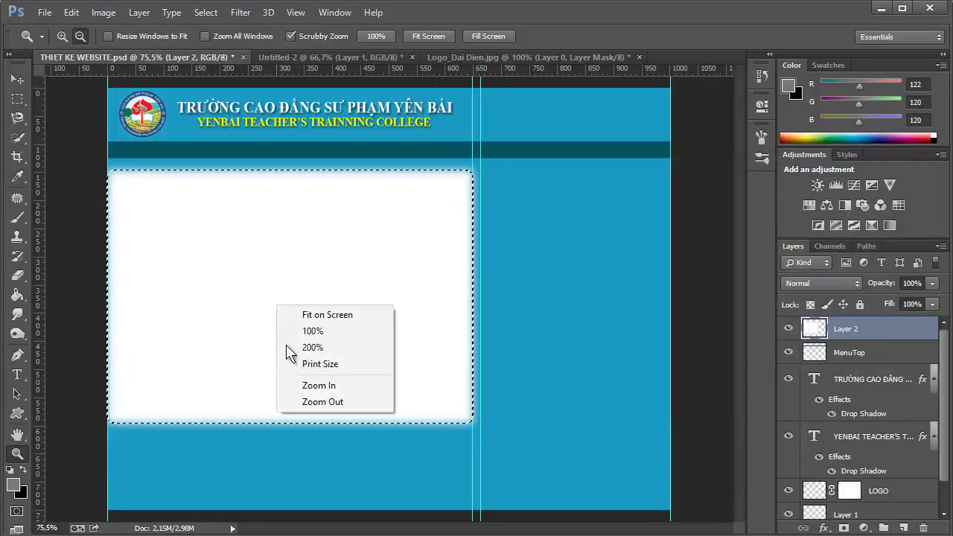
left_click(304, 350)
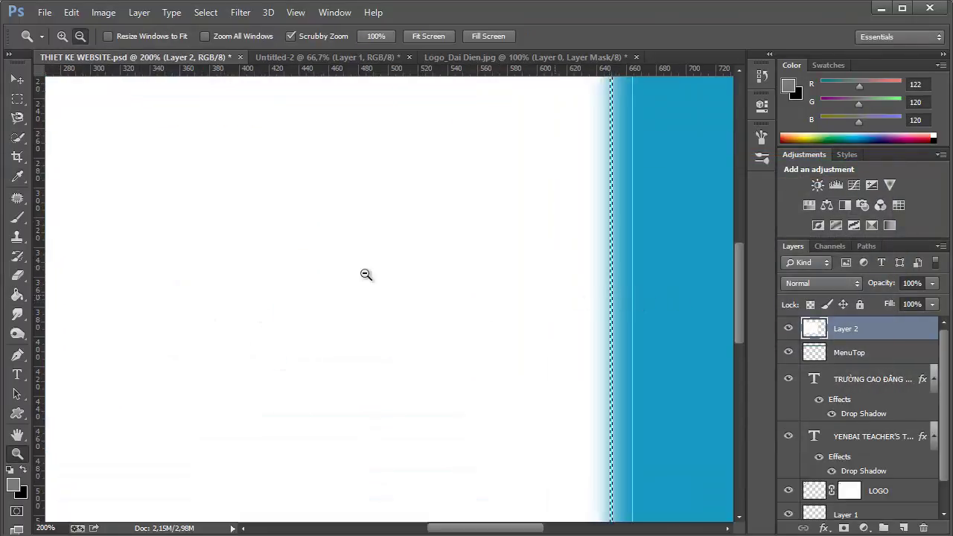
left_click(17, 295)
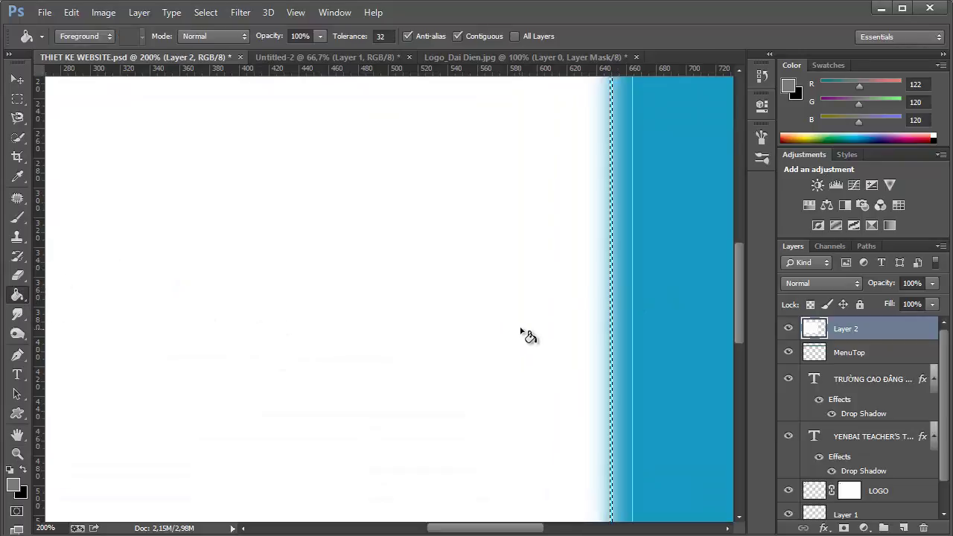
left_click(614, 321)
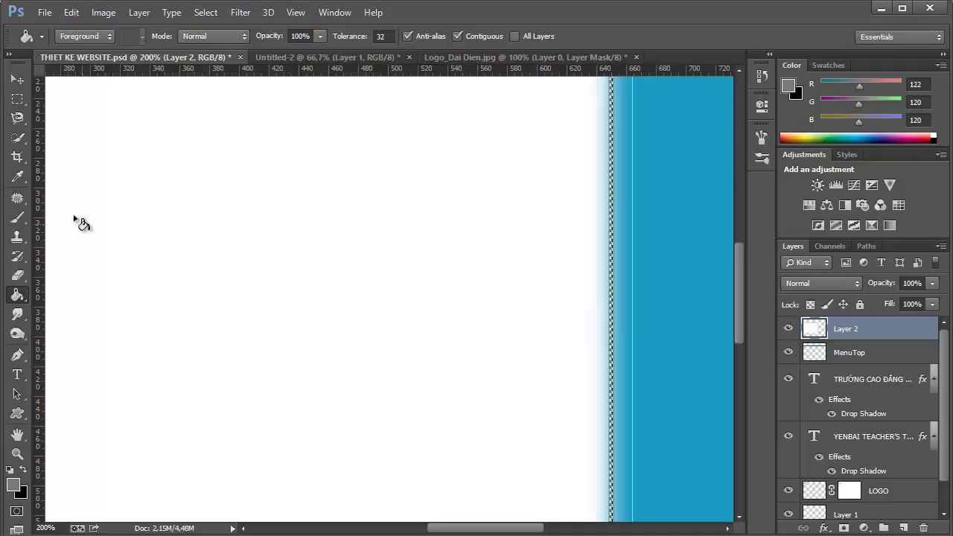
key("ctrl+d")
left_click(17, 435)
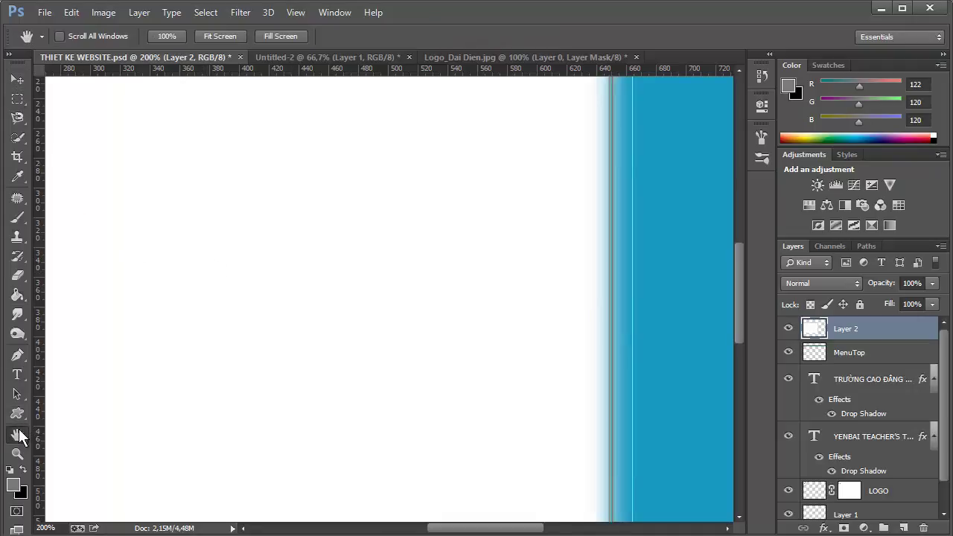
double_click(19, 437)
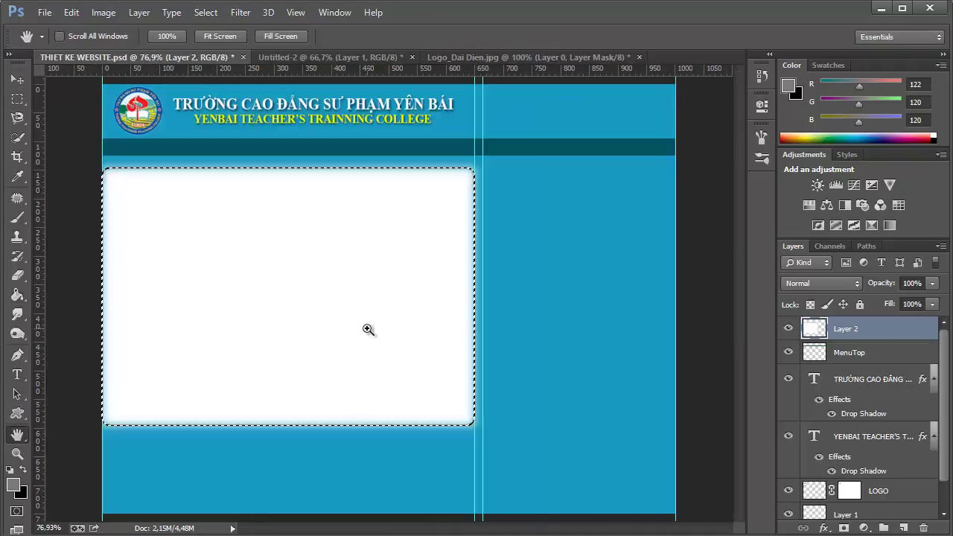
key("ctrl+d")
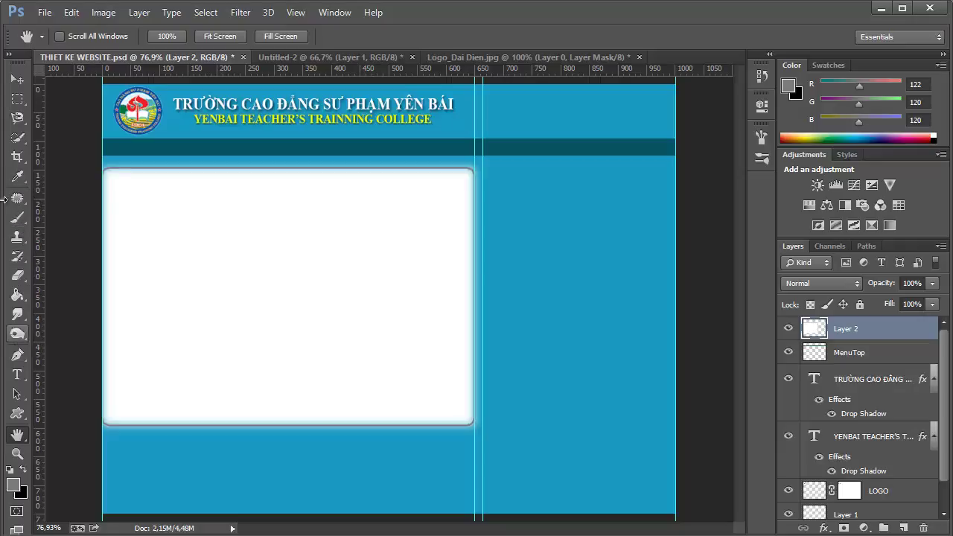
Place a Fixed Size 340 × 450 px rectangular selection to the right of the white box
left_click(17, 98)
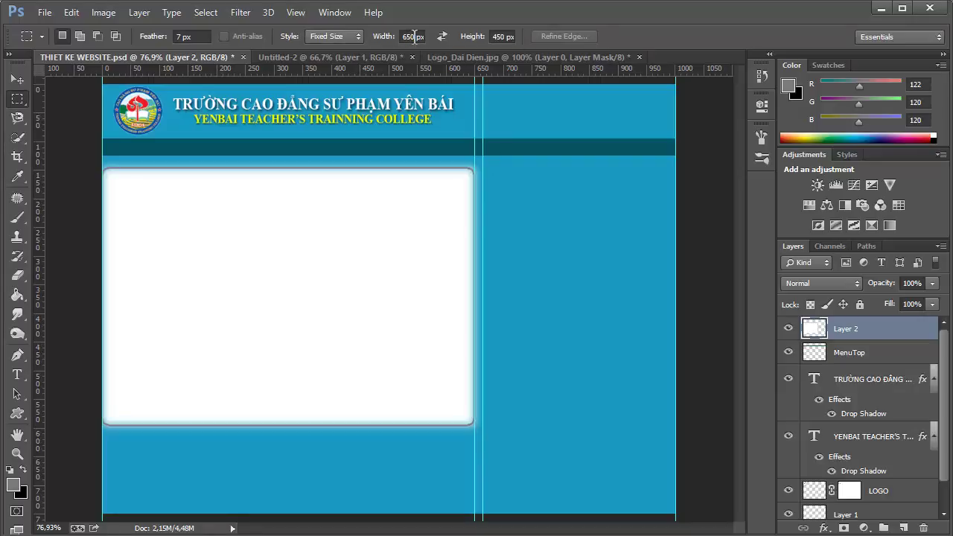
double_click(414, 36)
type("40")
key("Return")
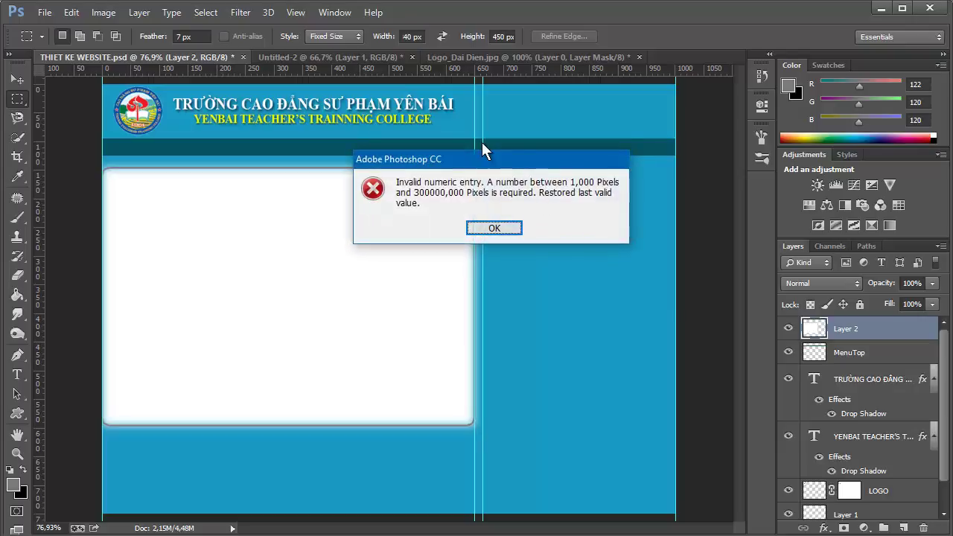
left_click(476, 229)
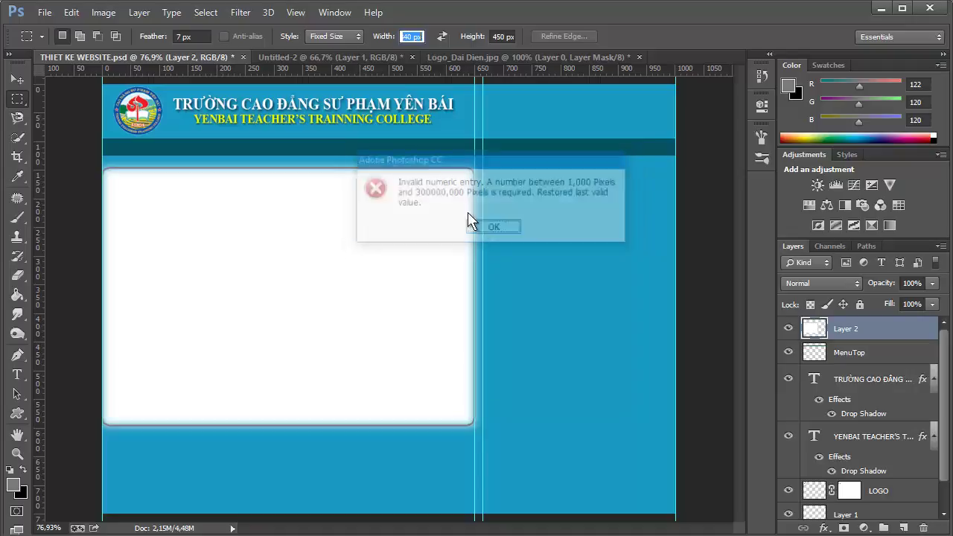
left_click(420, 37)
type("340")
key("Return")
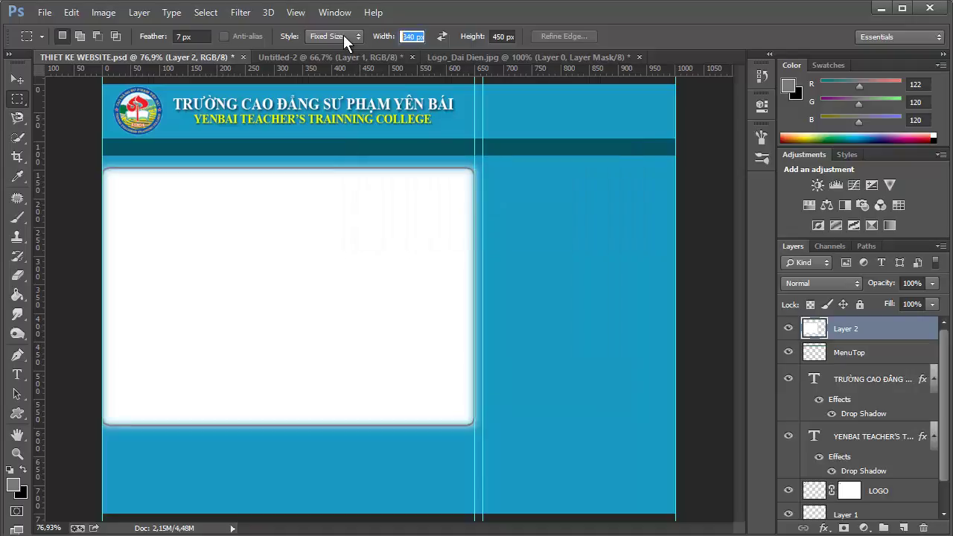
key("Return")
left_click(483, 170)
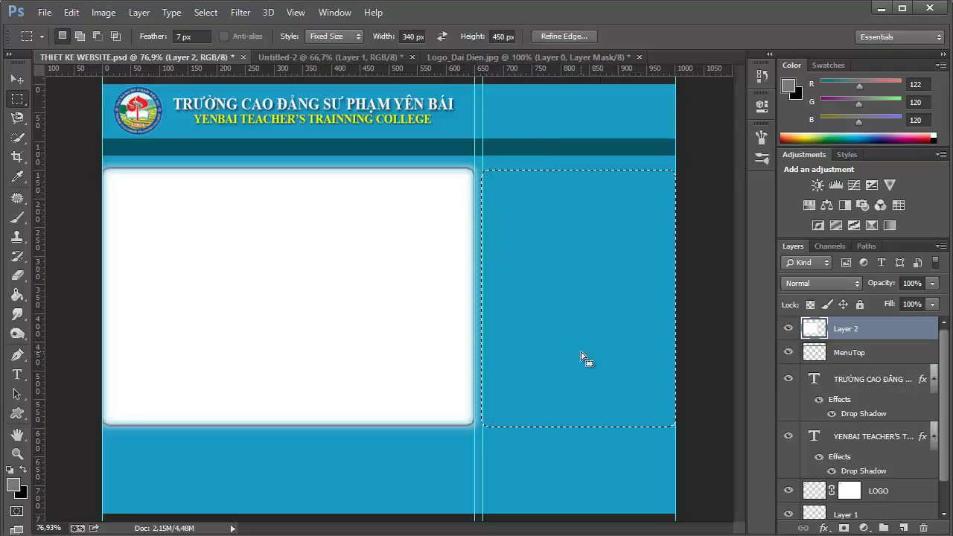
Rename Layer 2 to Content and name the new empty layer RightContent
double_click(853, 331)
type("Content")
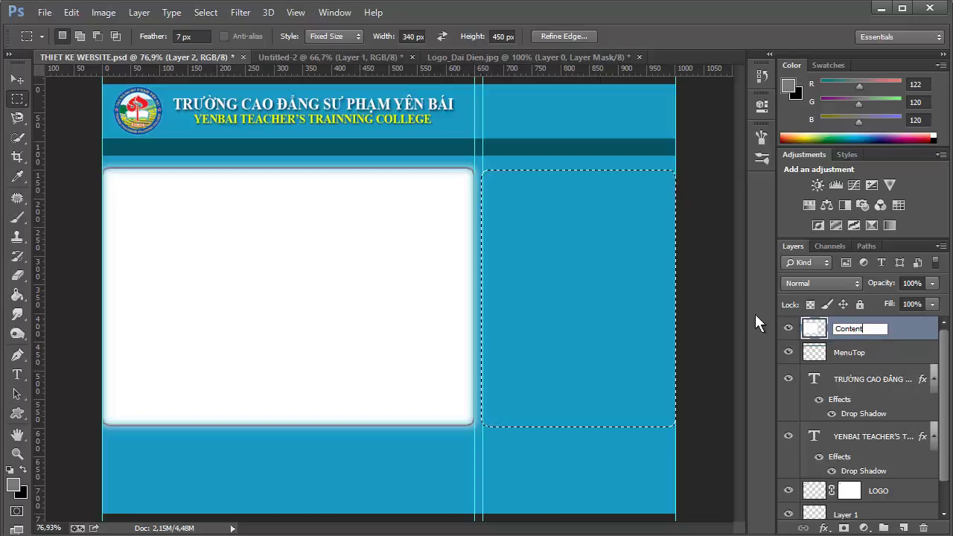
left_click(903, 528)
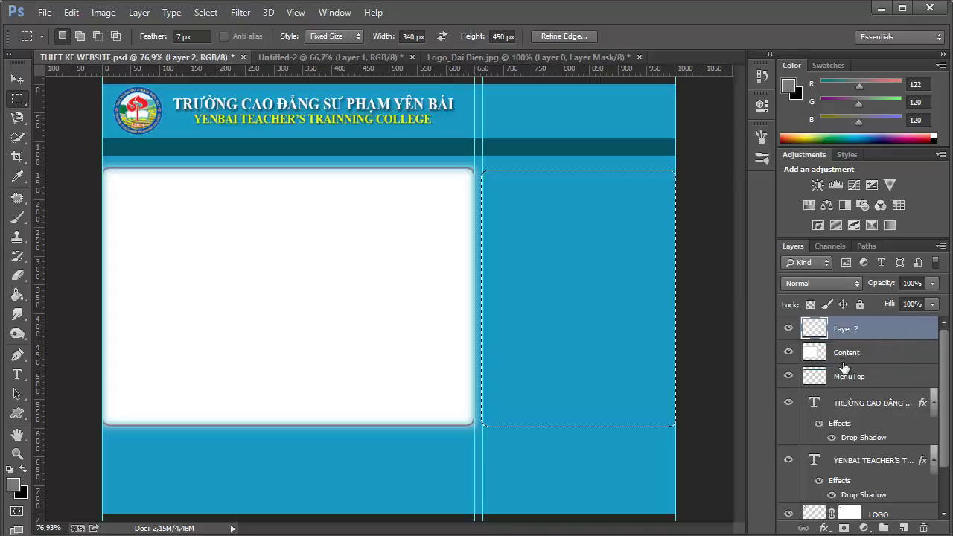
double_click(845, 329)
type("M")
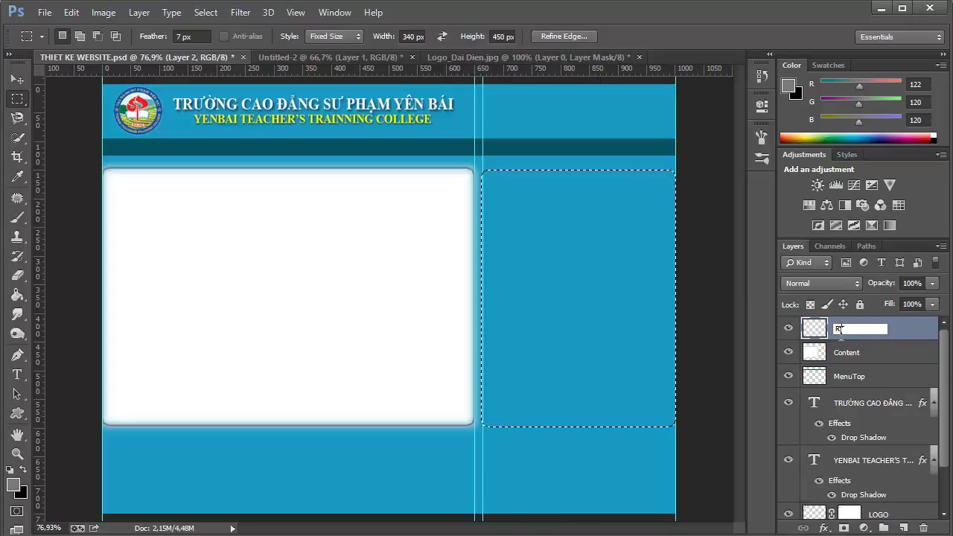
type("RightCon")
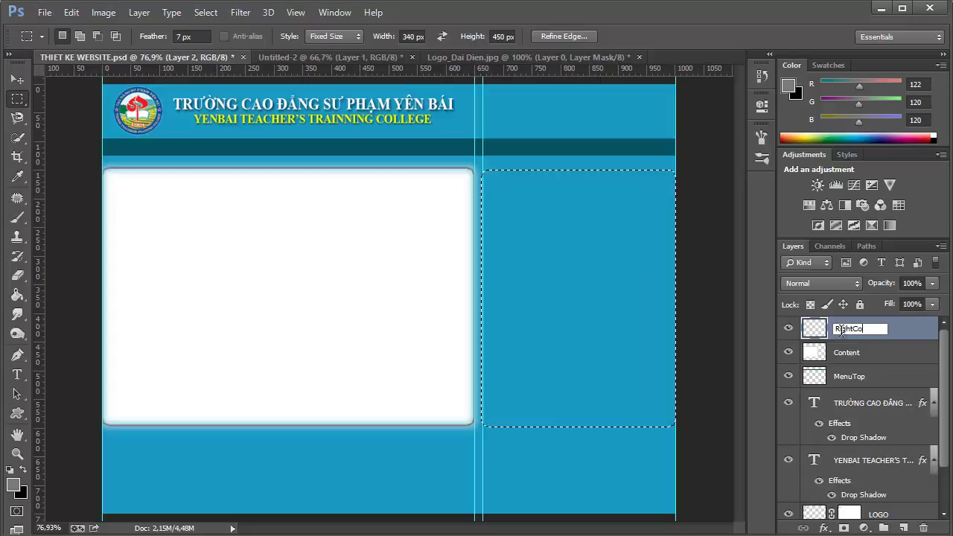
type("tent")
left_click(205, 12)
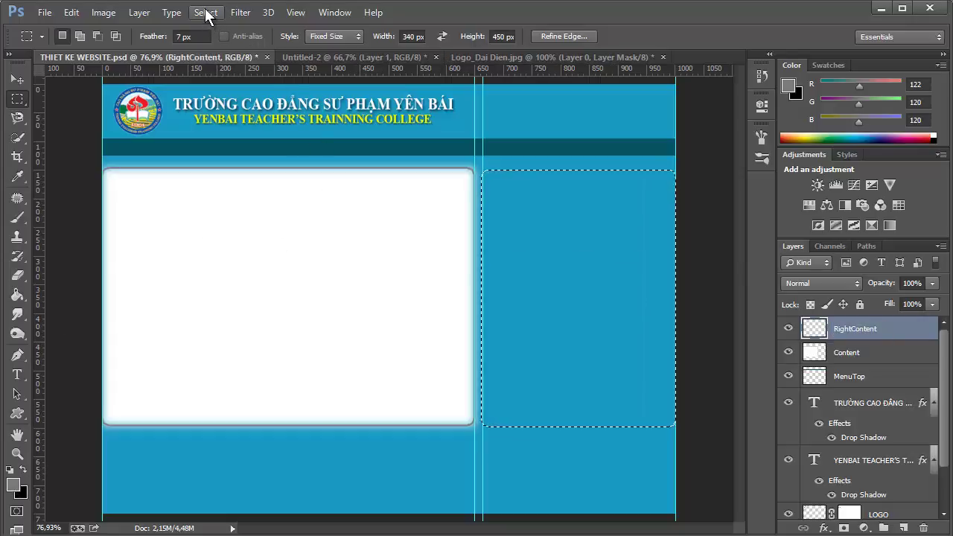
left_click(212, 12)
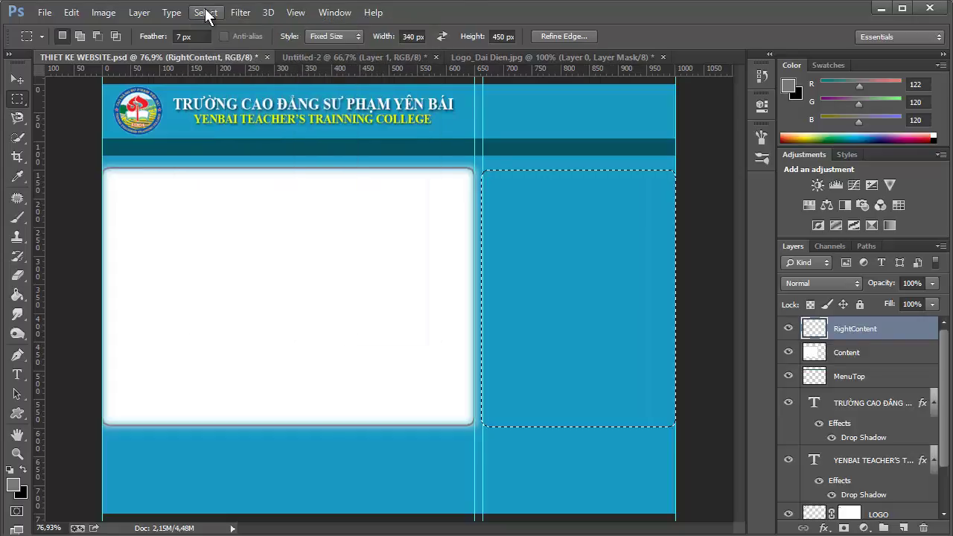
Convert the right-hand selection into a border band and zoom to 200%
left_click(207, 12)
mouse_move(217, 190)
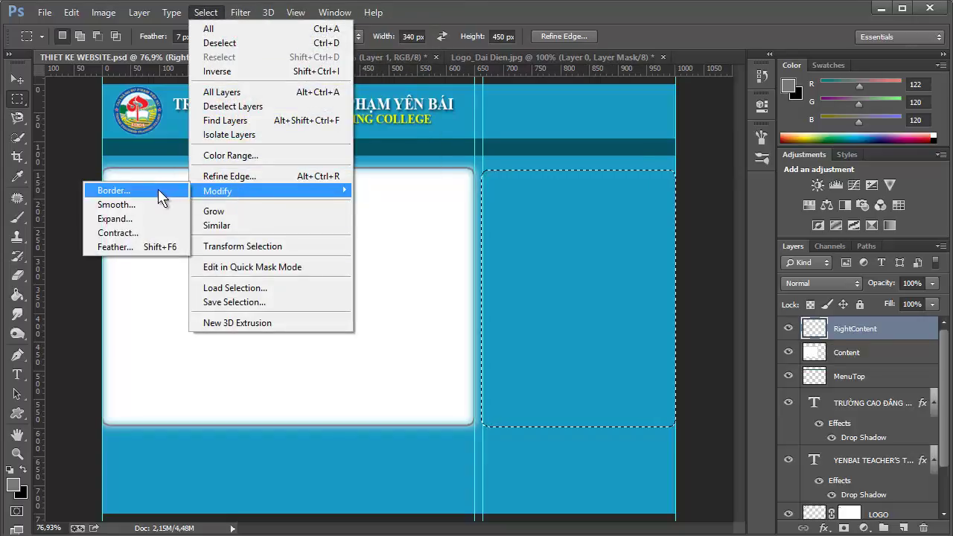
left_click(158, 190)
left_click(497, 190)
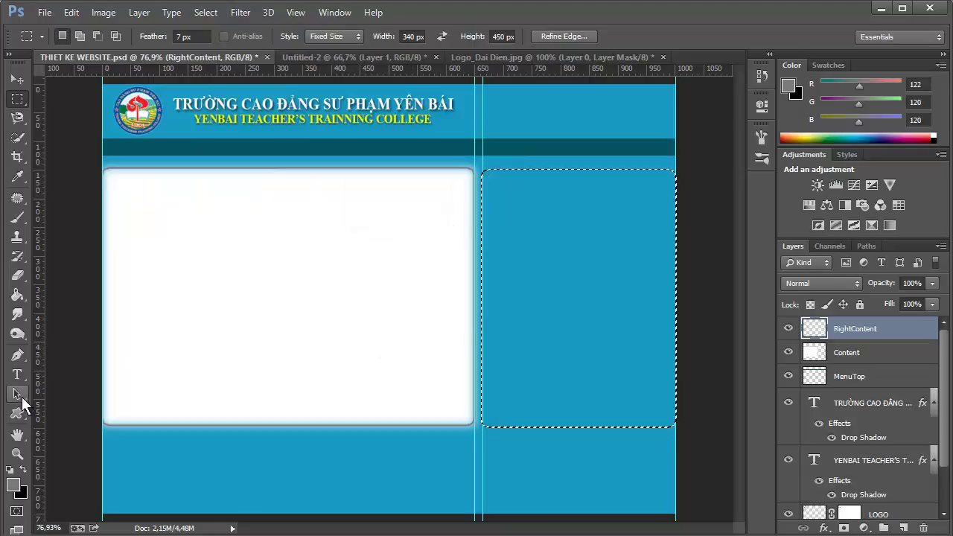
left_click(17, 435)
left_click(18, 453)
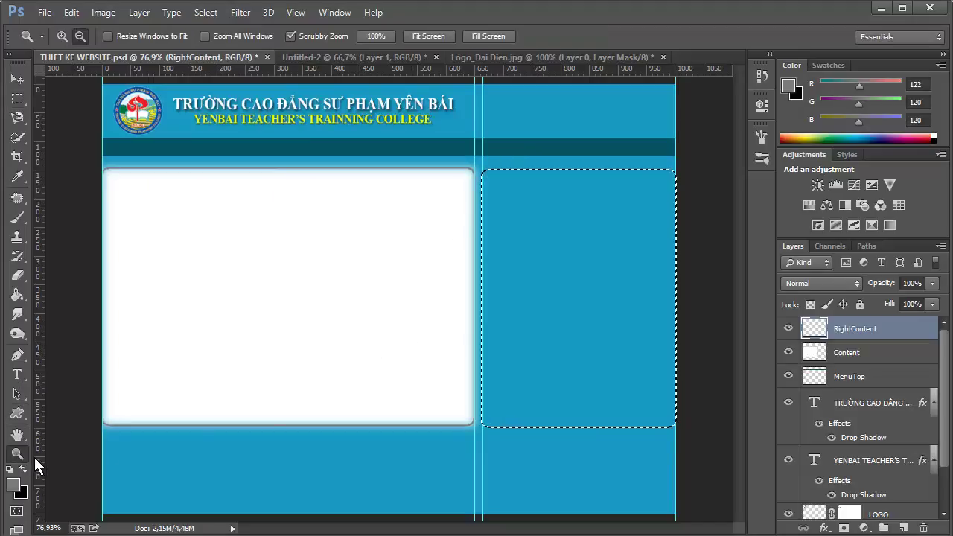
right_click(587, 310)
left_click(619, 350)
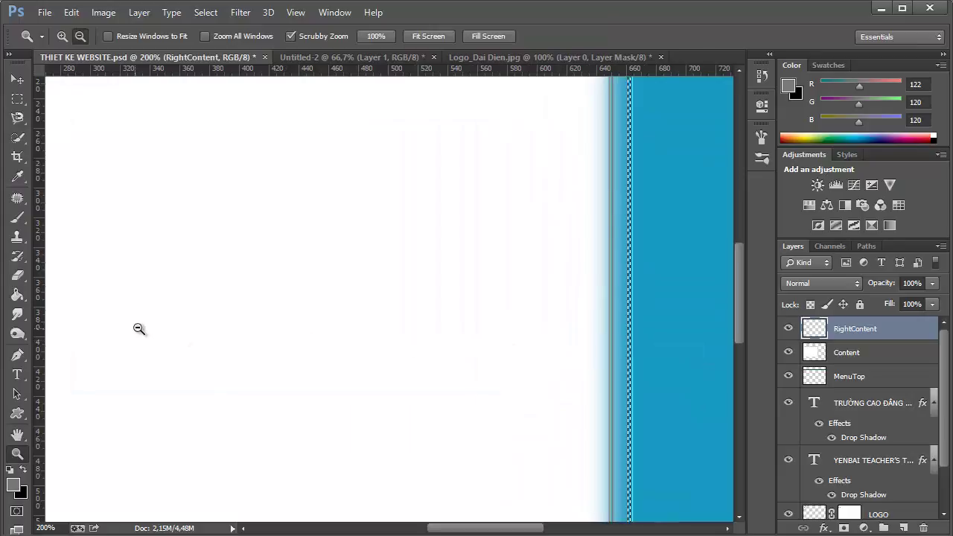
Fill the selected strip on RightContent and fit the whole page on screen
left_click(17, 295)
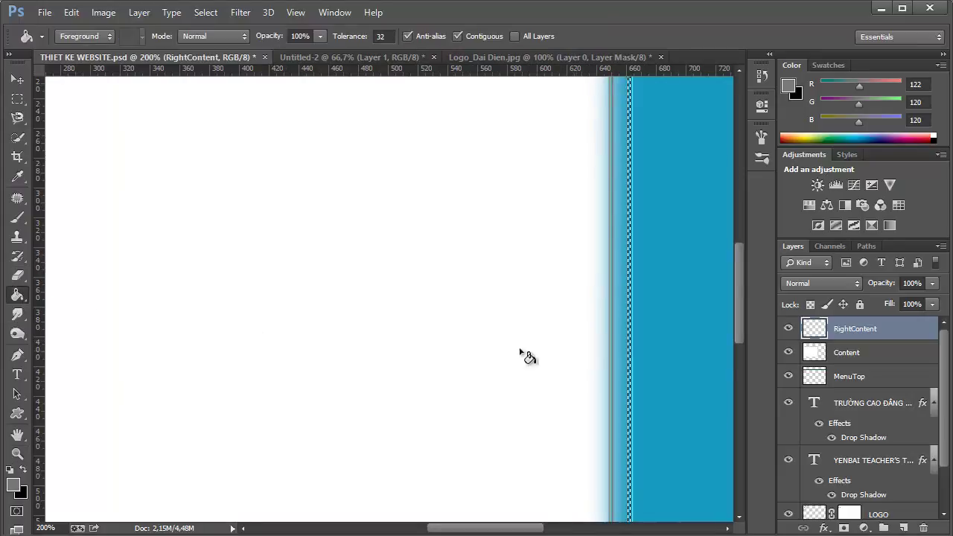
left_click(630, 299)
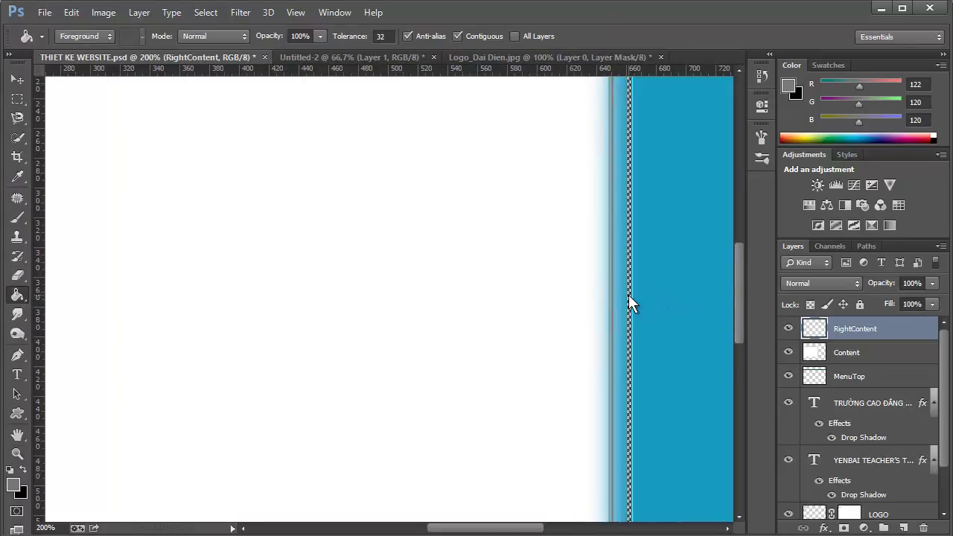
left_click(17, 79)
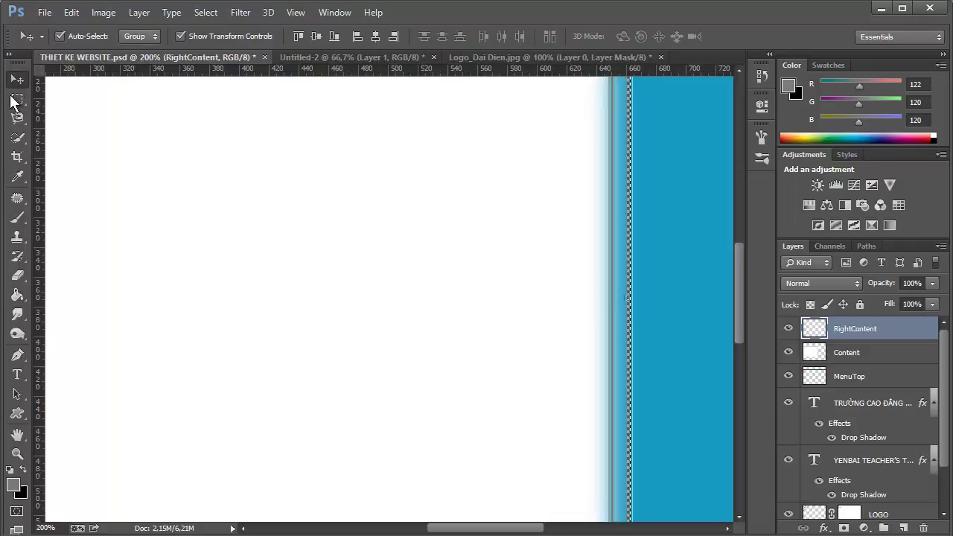
double_click(18, 434)
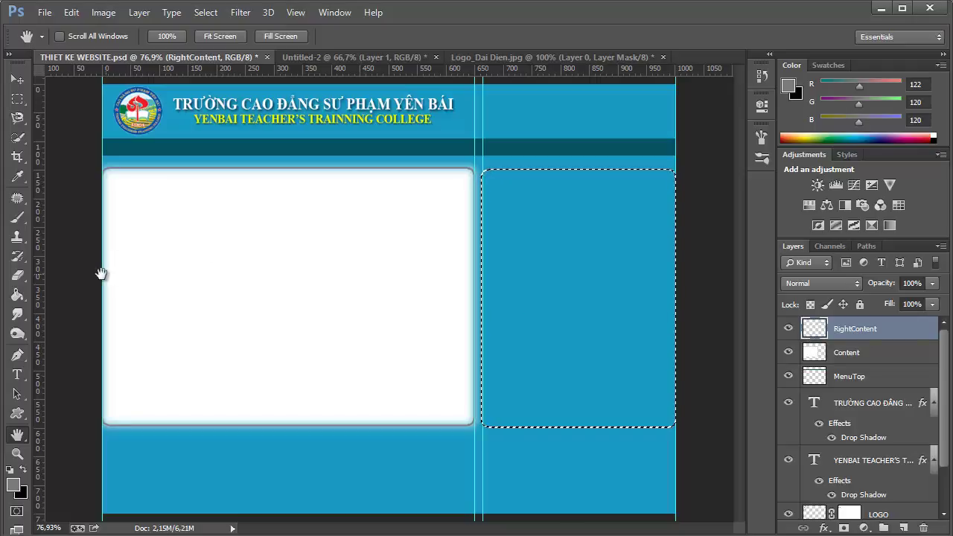
Set the foreground colour to white (#fff) with the Paint Bucket ready
left_click(13, 485)
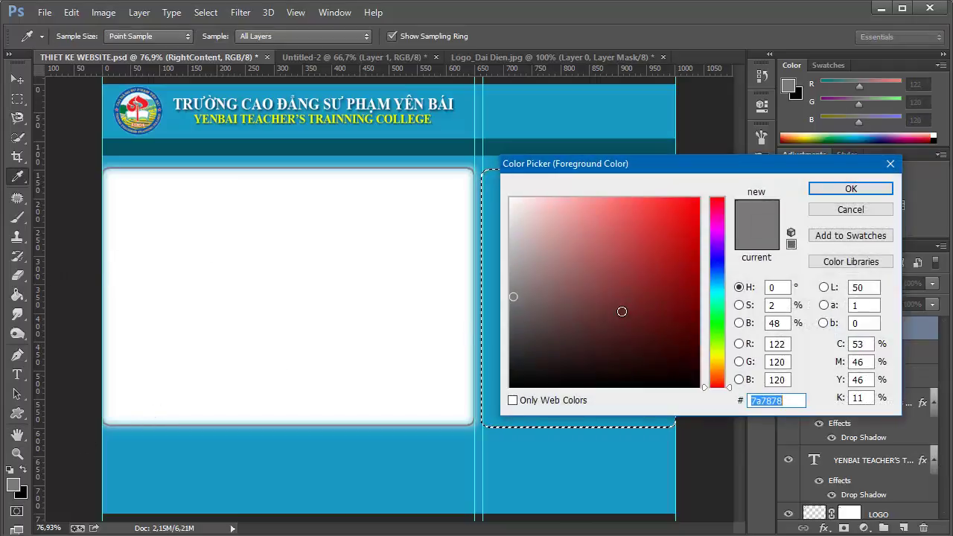
type("f")
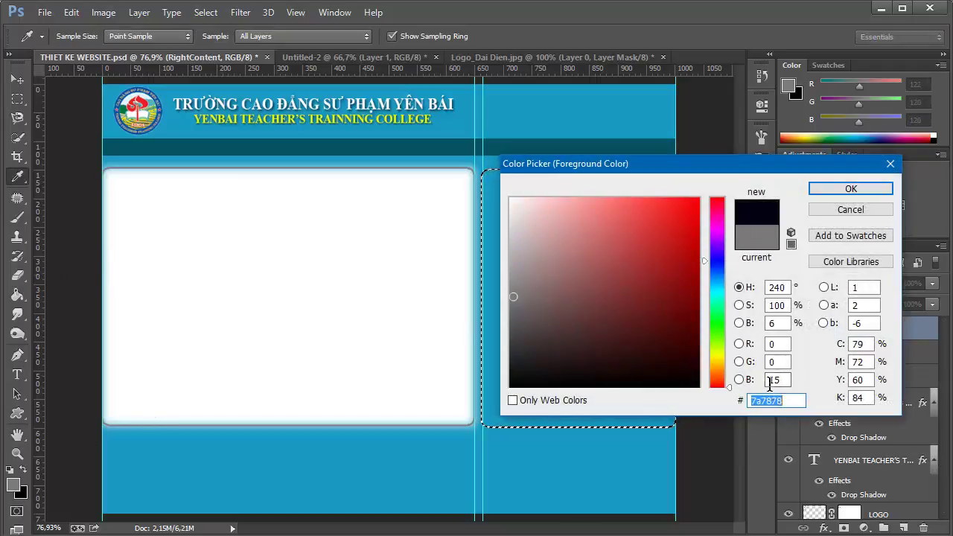
type("ff")
left_click(849, 189)
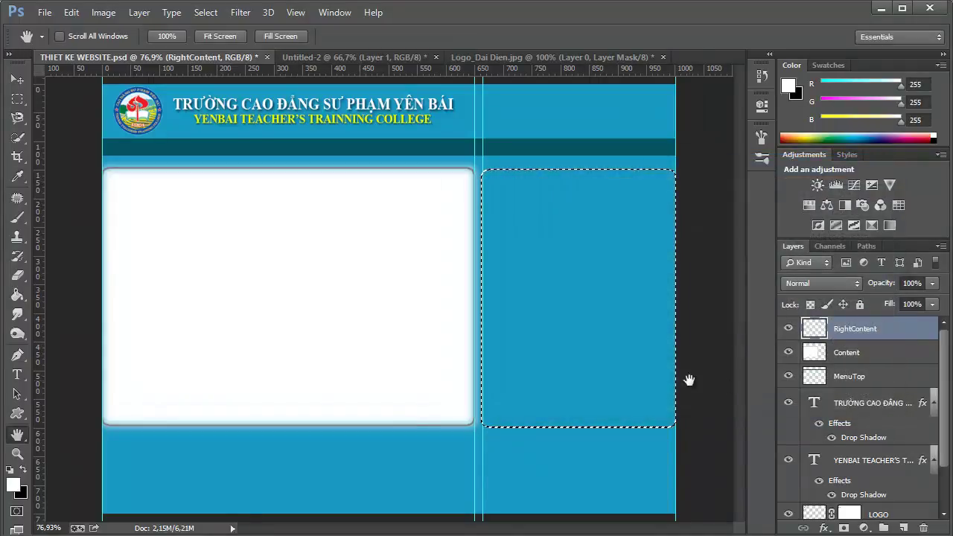
left_click(17, 295)
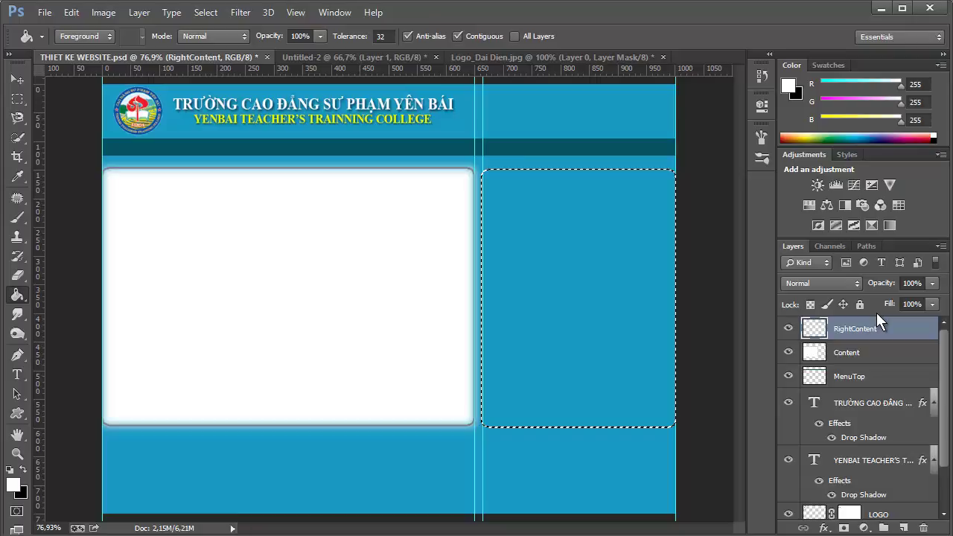
left_click(205, 11)
mouse_move(217, 191)
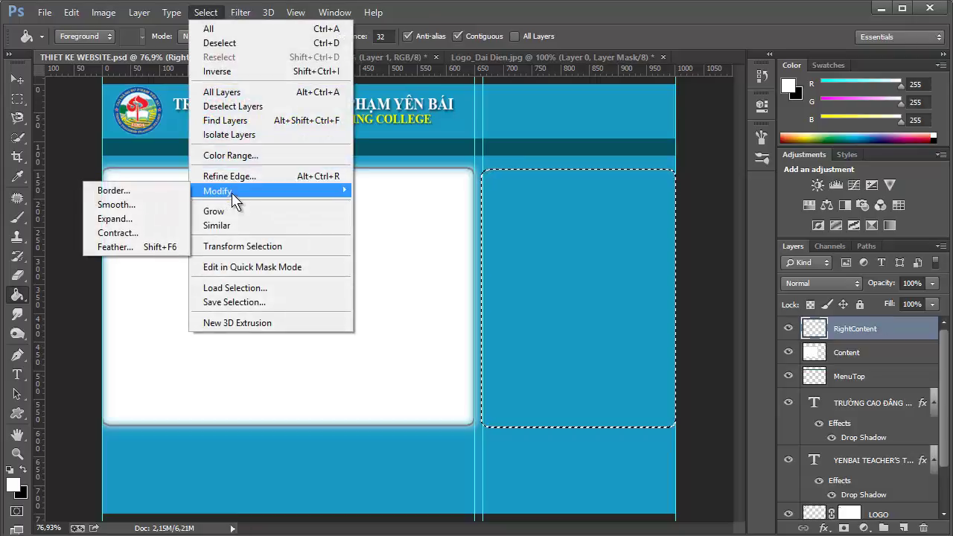
Invert the selection, fill the right-hand rounded box with white, and deselect
left_click(152, 190)
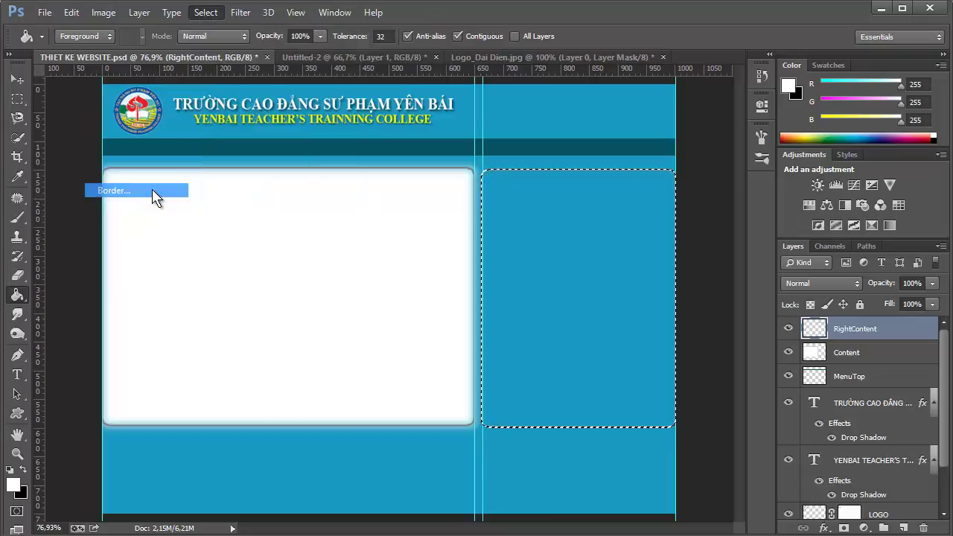
left_click(485, 208)
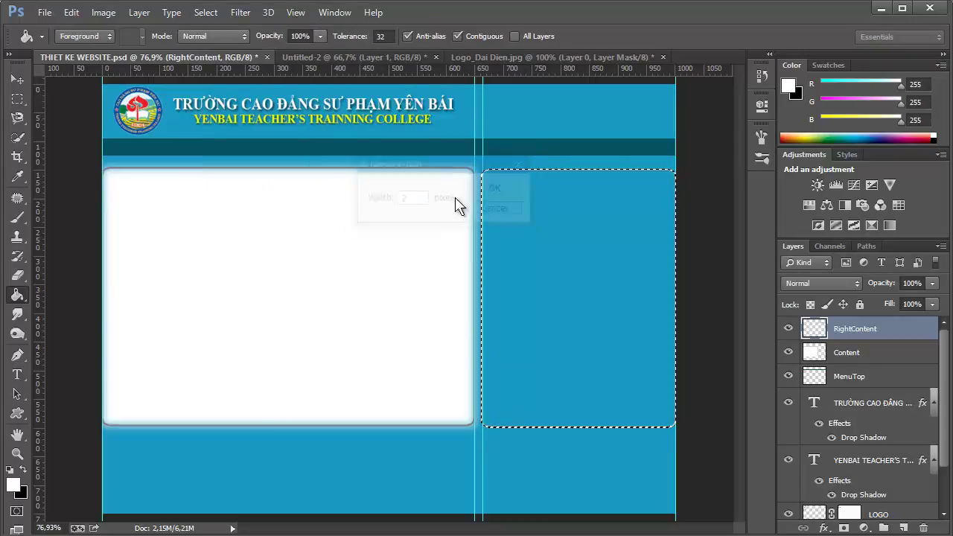
left_click(205, 12)
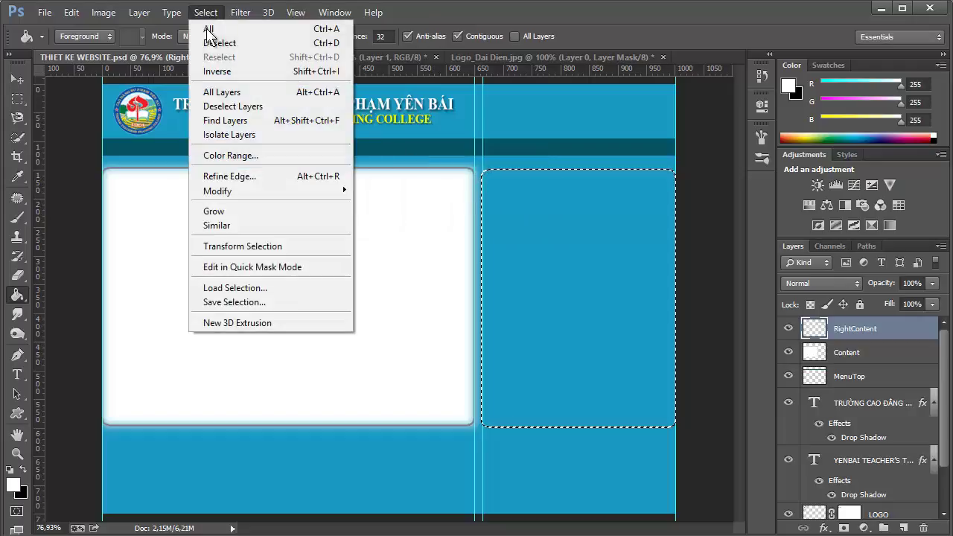
left_click(230, 73)
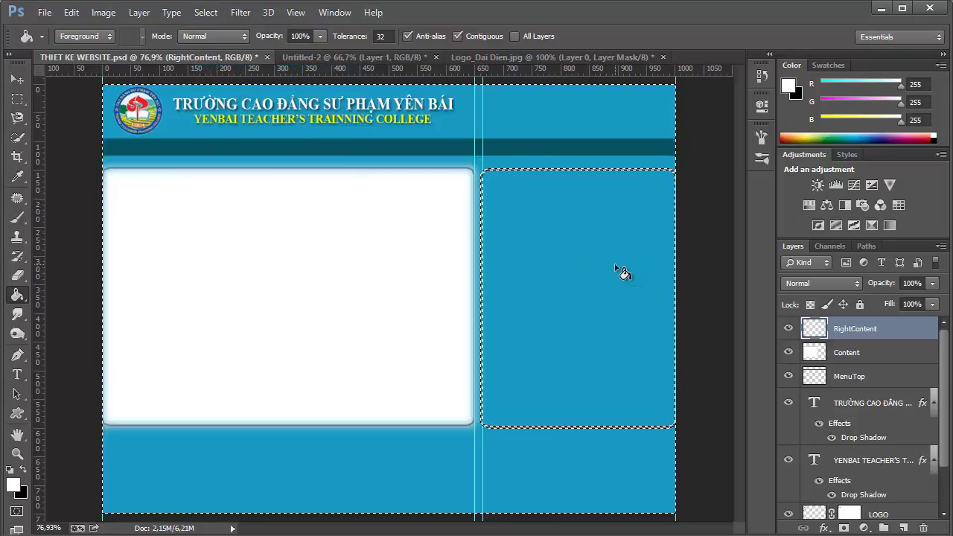
left_click(206, 12)
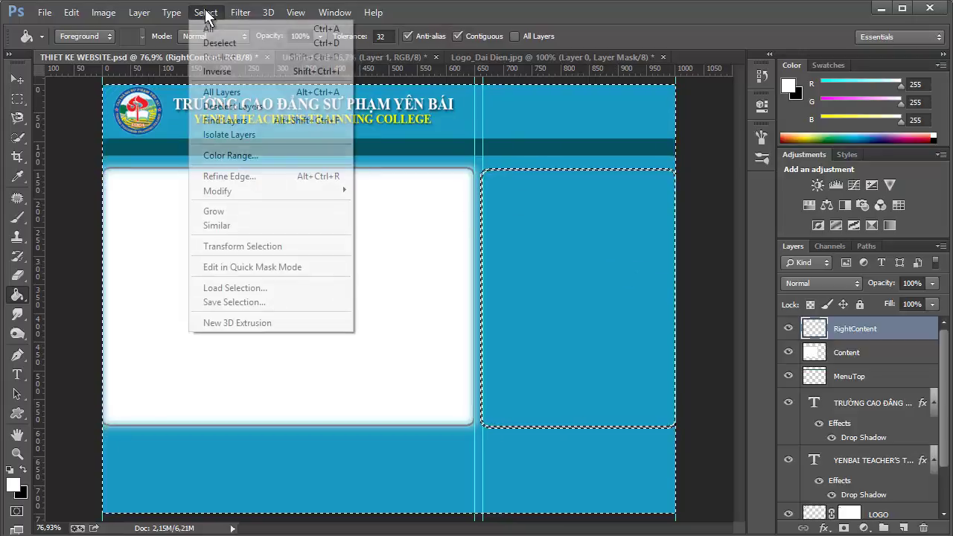
left_click(610, 301)
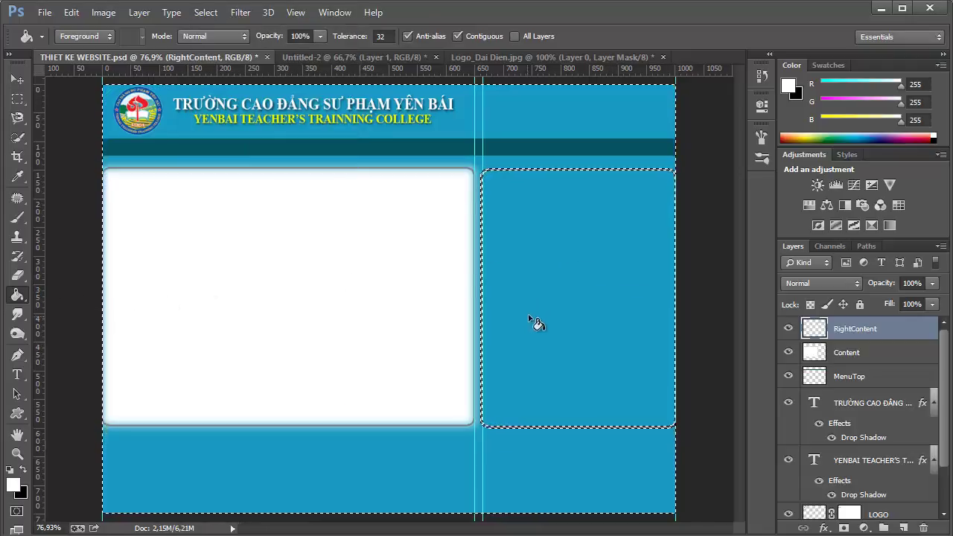
left_click(557, 298)
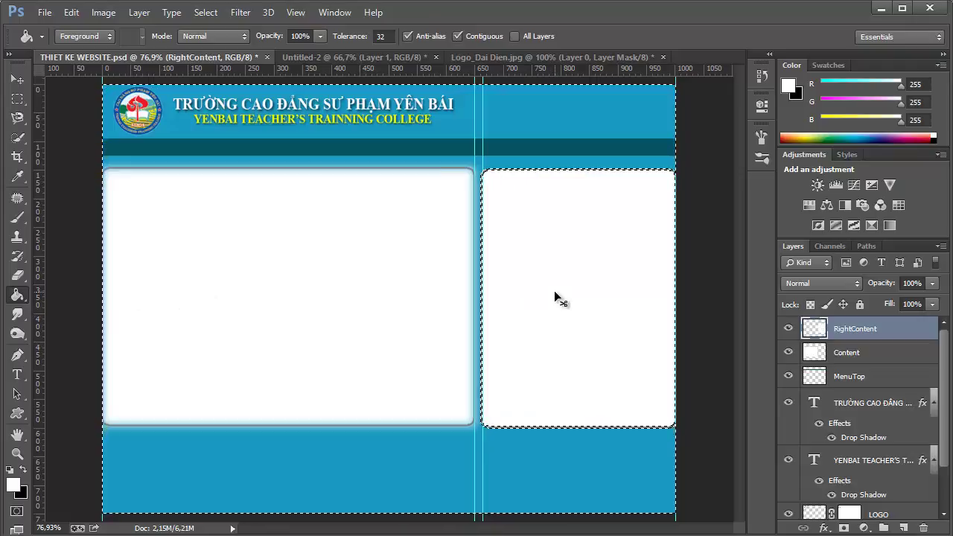
key("ctrl+d")
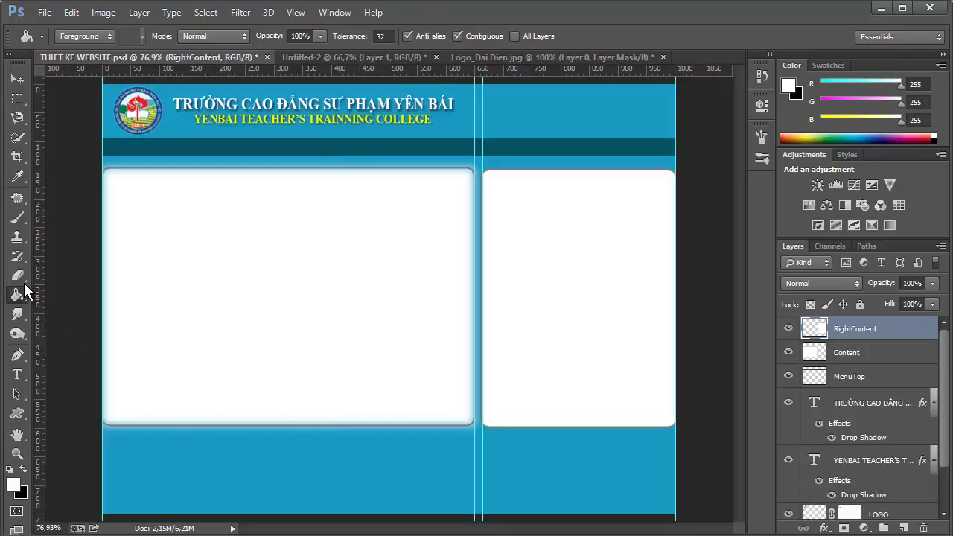
Switch the marquee to Normal style and select a full-width bottom band with 7 px feather
left_click(17, 98)
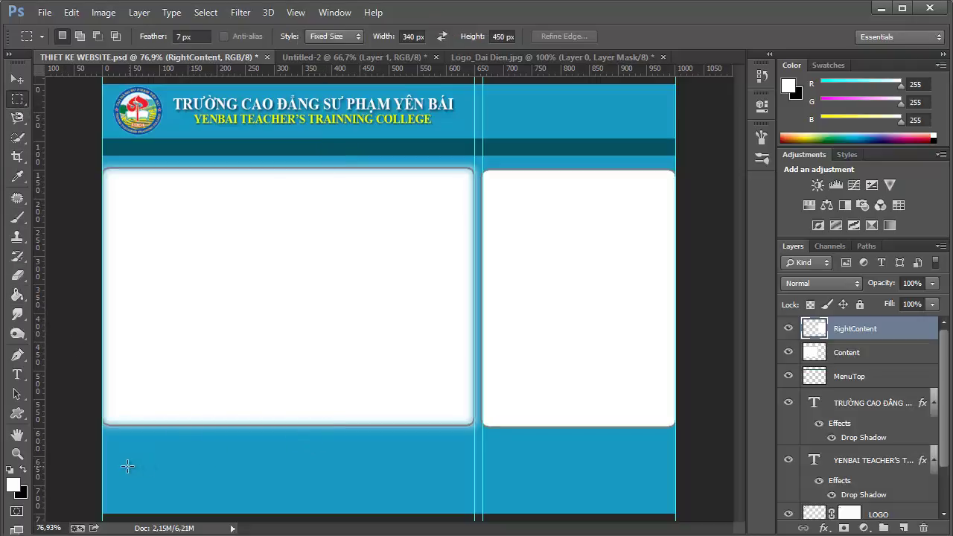
left_click_drag(101, 435, 136, 480)
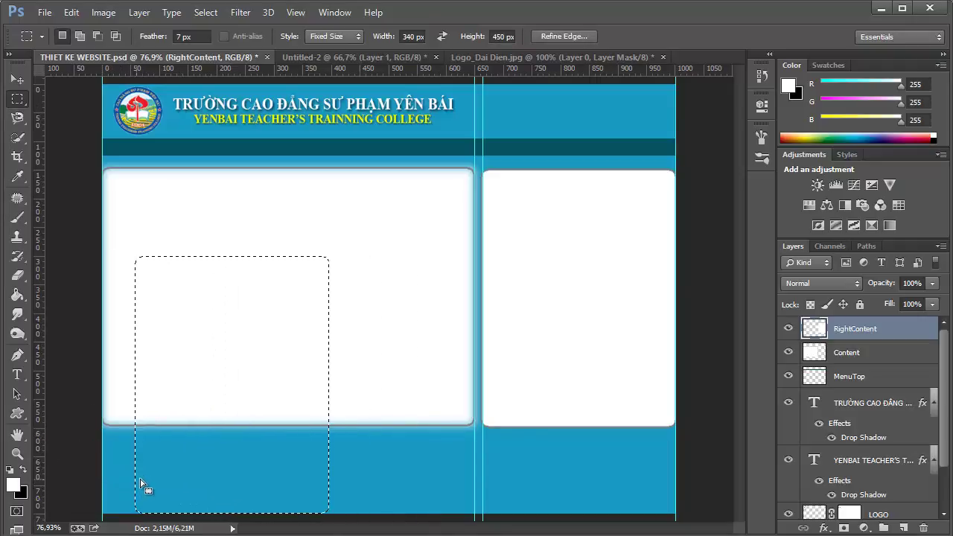
double_click(403, 36)
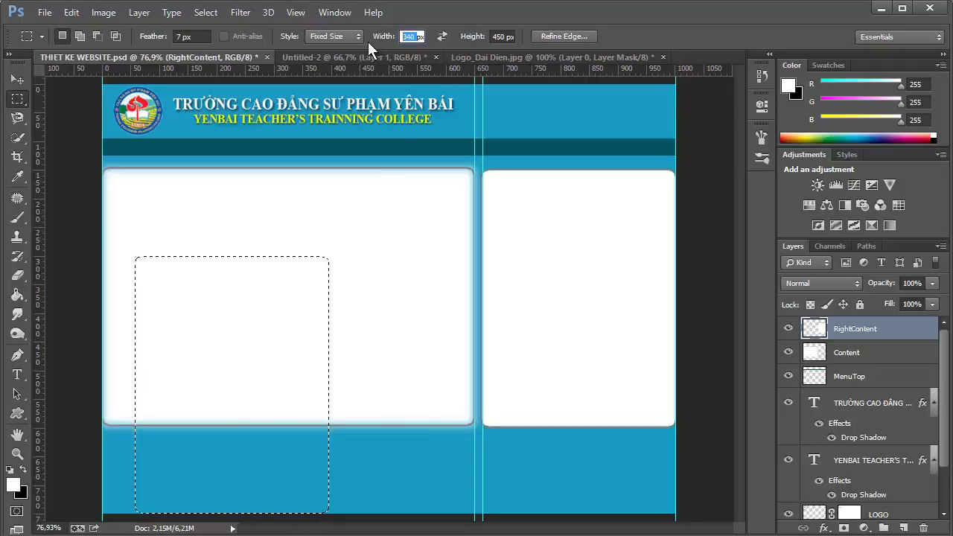
left_click(336, 36)
left_click(321, 52)
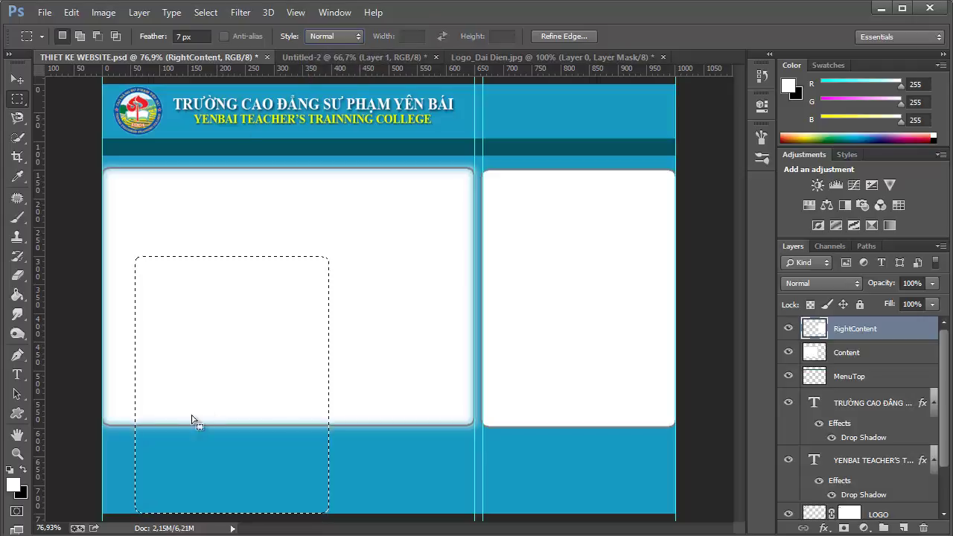
left_click(126, 450)
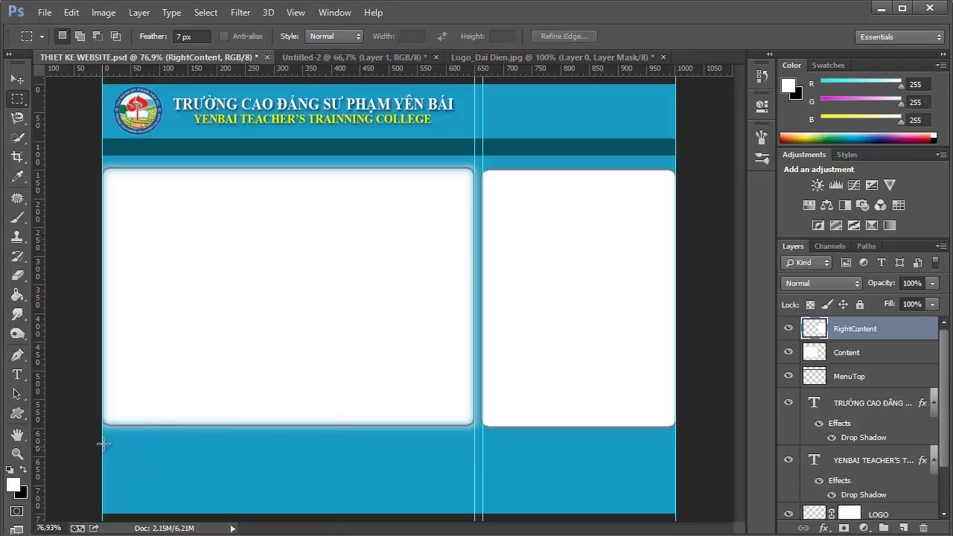
left_click_drag(101, 439, 673, 510)
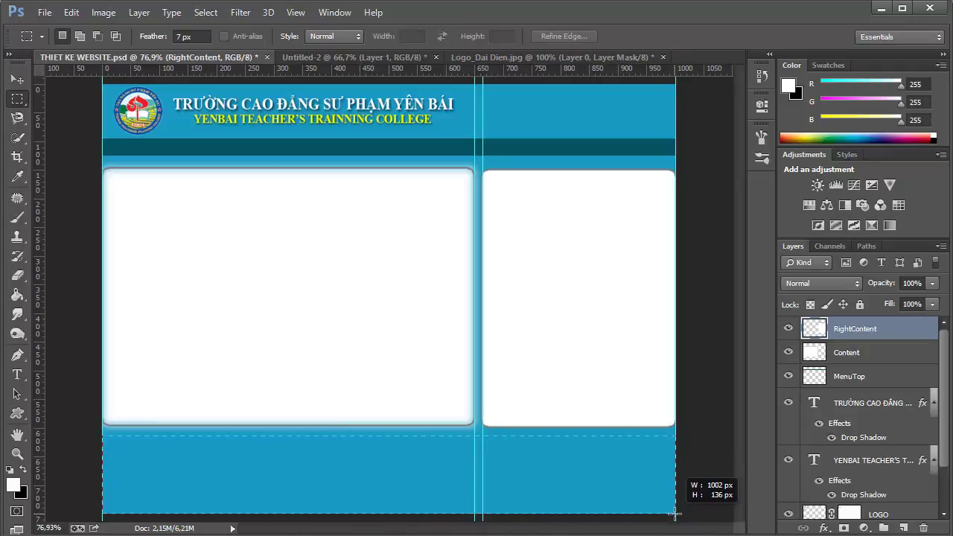
left_click_drag(673, 509, 670, 515)
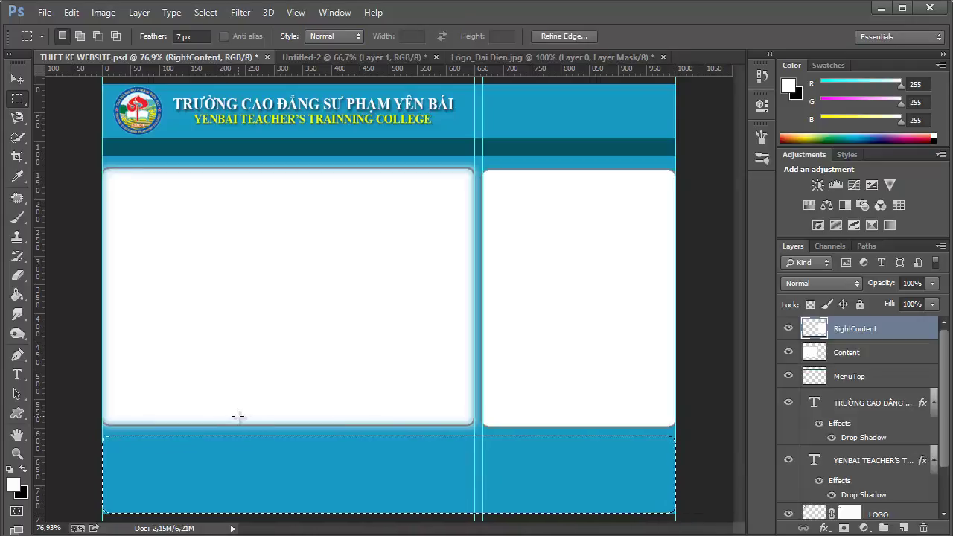
left_click(198, 36)
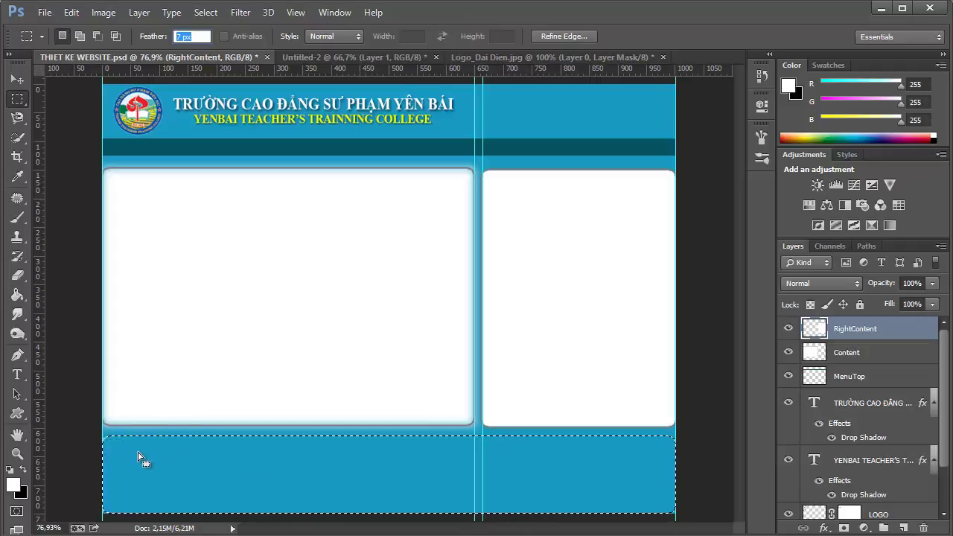
Add two new empty layers and rename Layer 2 to Footer
left_click(905, 528)
key("f")
key("f")
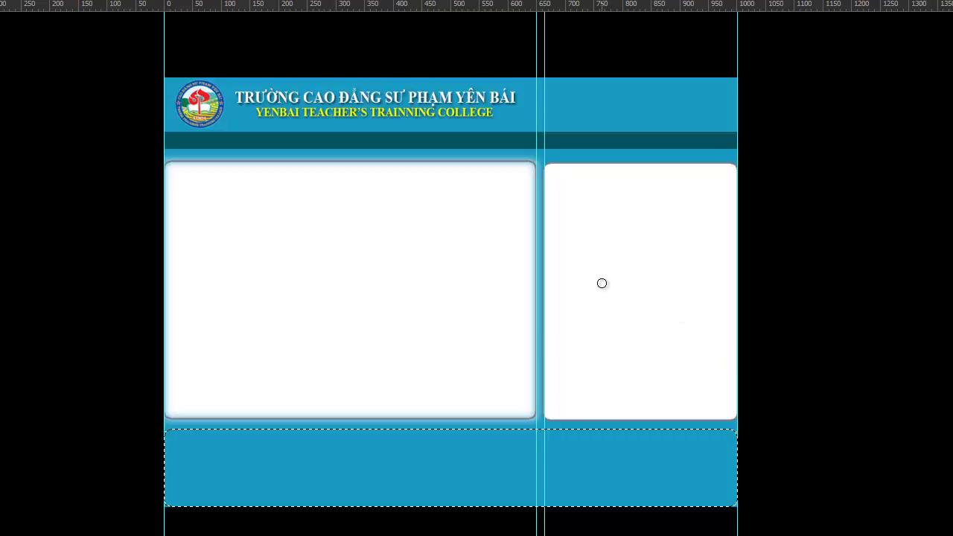
key("f")
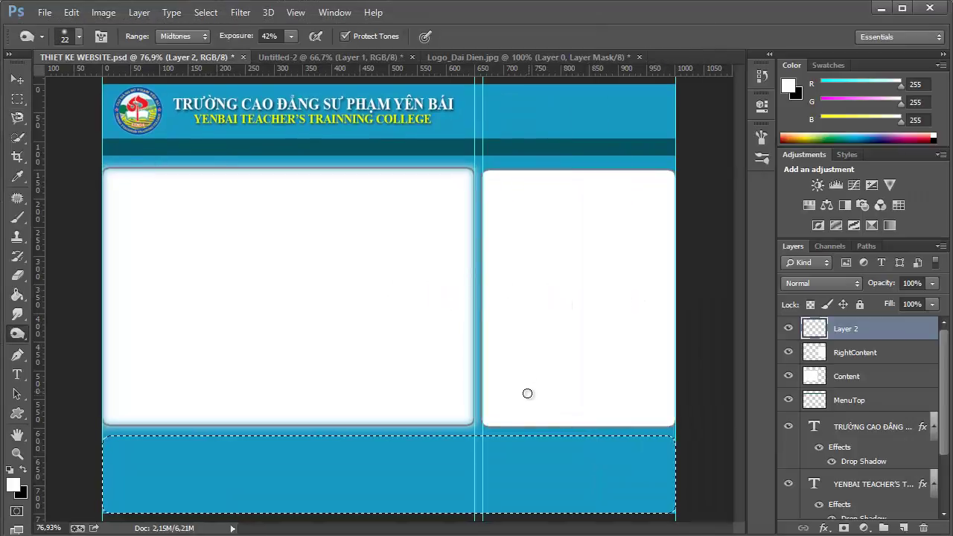
left_click(904, 527)
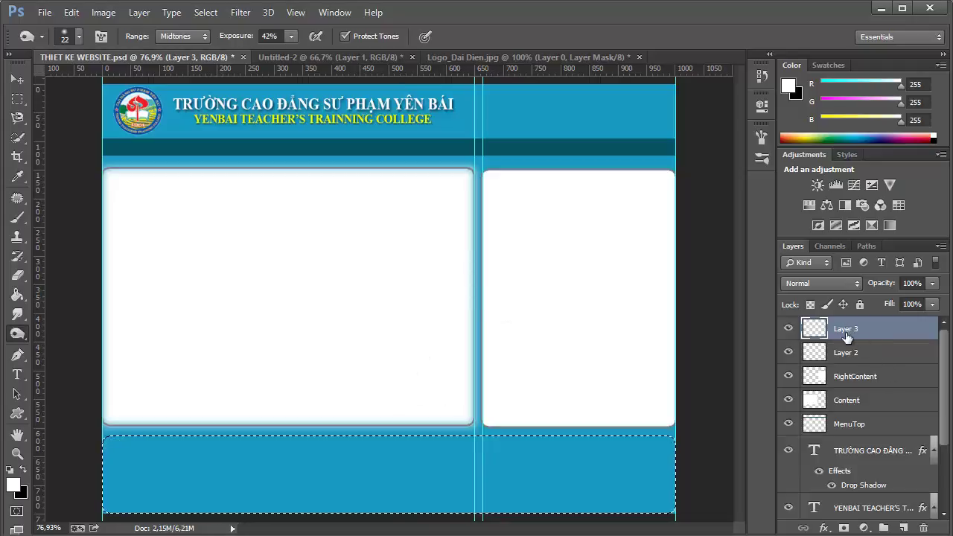
left_click(846, 356)
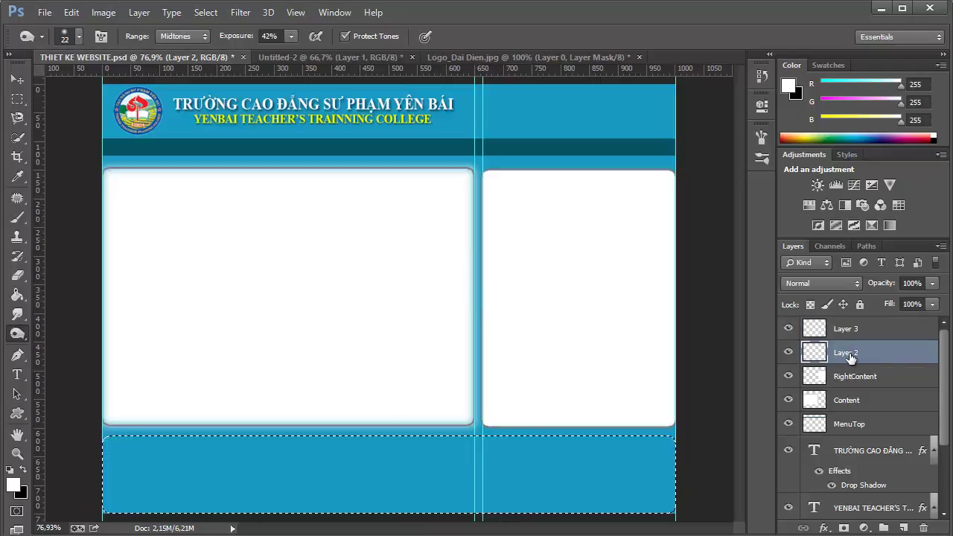
double_click(850, 356)
type("Fo")
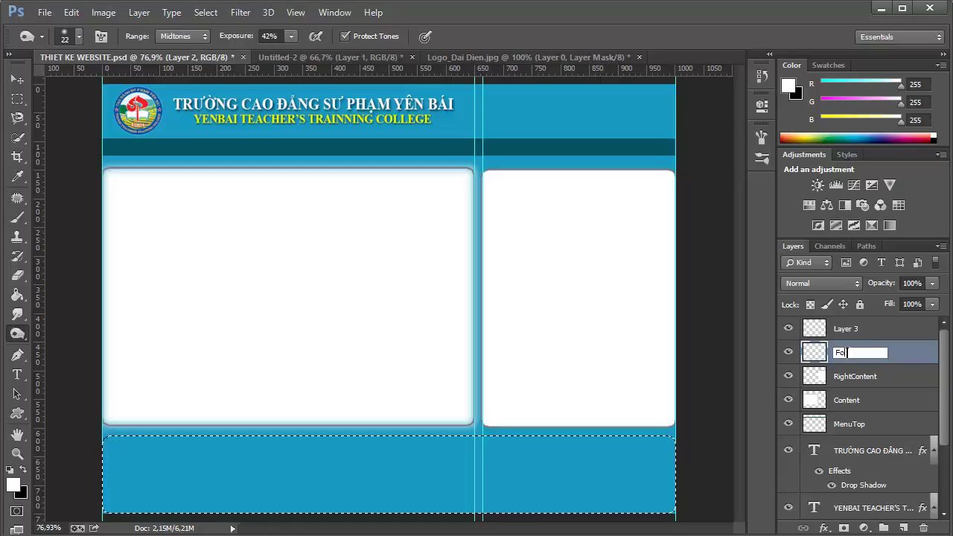
type("oter")
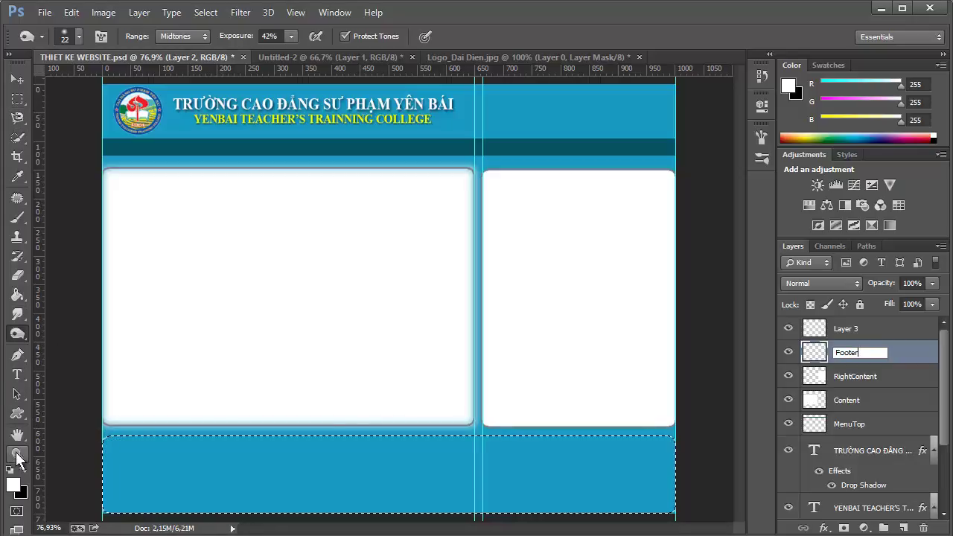
key("Return")
Sample the header strip's dark teal and fill the footer selection with it
left_click(13, 484)
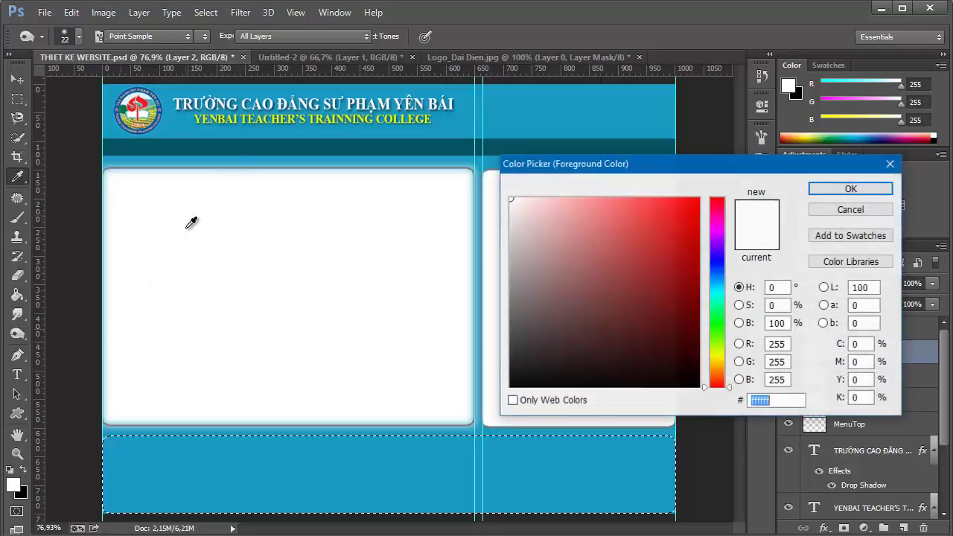
left_click(220, 146)
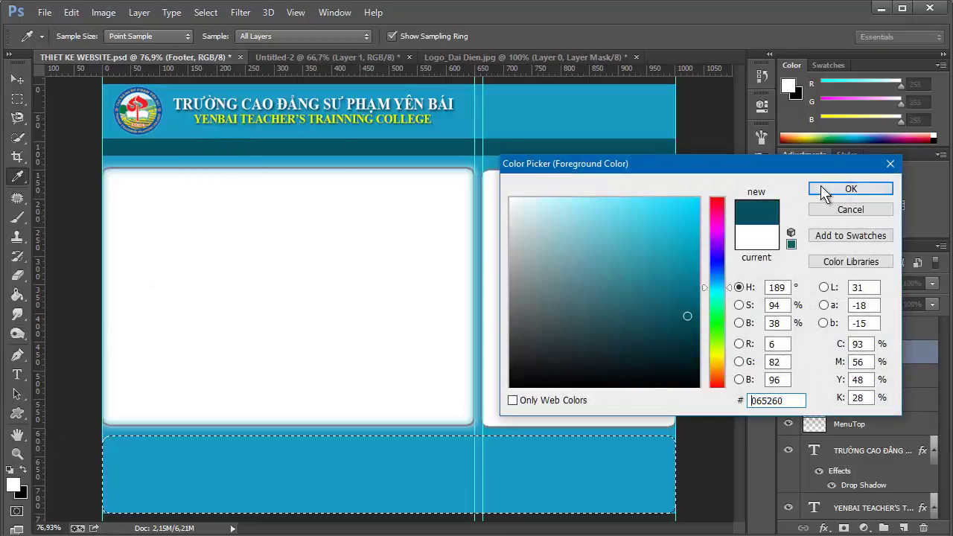
left_click(850, 189)
key("o")
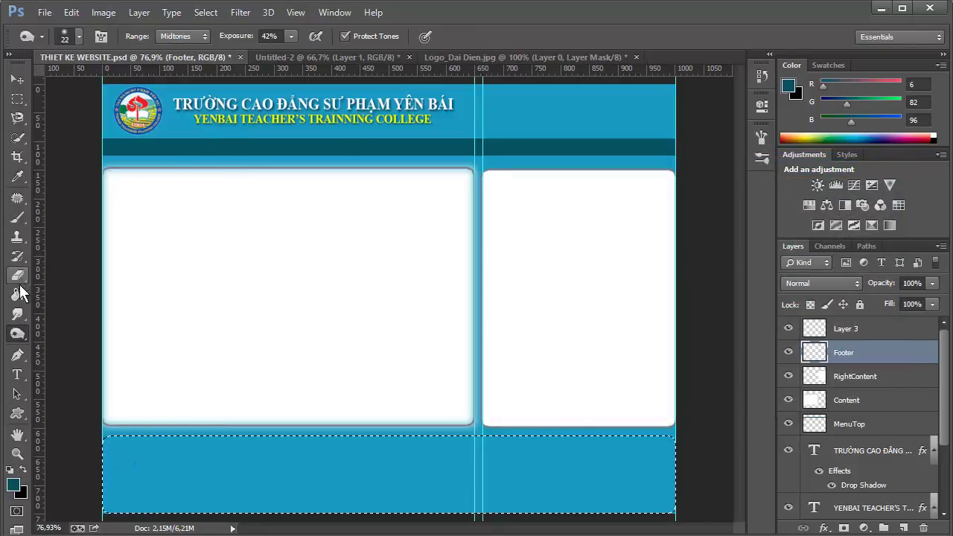
left_click(18, 295)
left_click(168, 471)
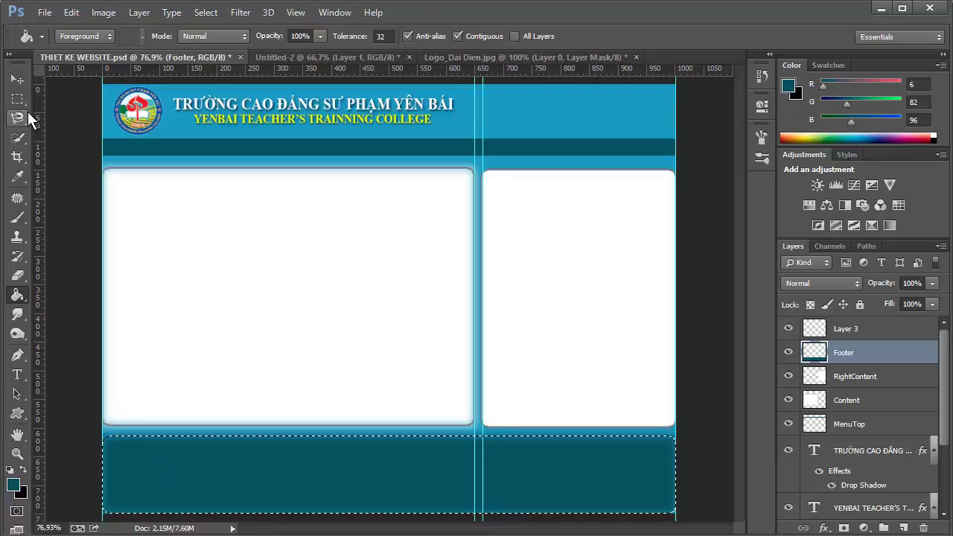
key("ctrl+d")
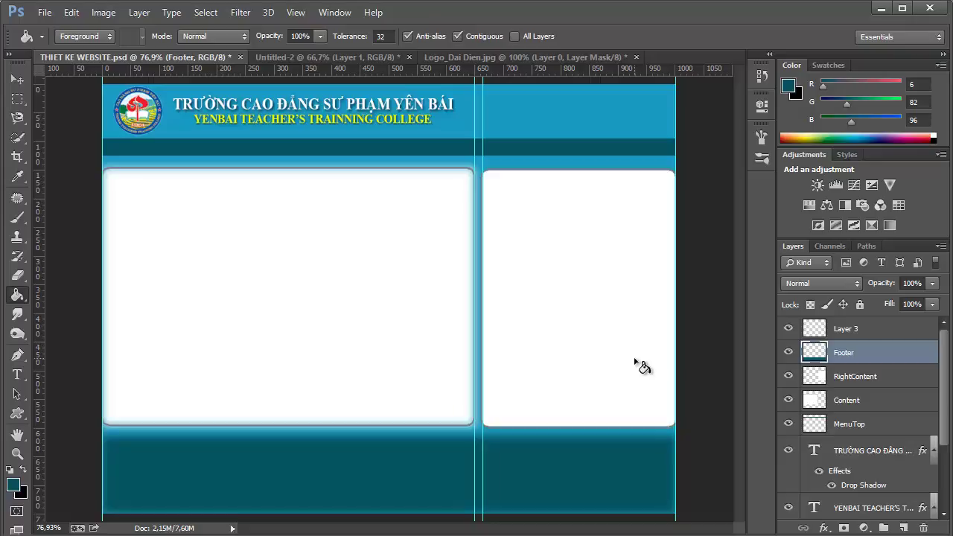
Set the Paint Bucket tolerance to 0 and refill the footer with flat teal
left_click(383, 36)
type("0")
left_click(286, 469)
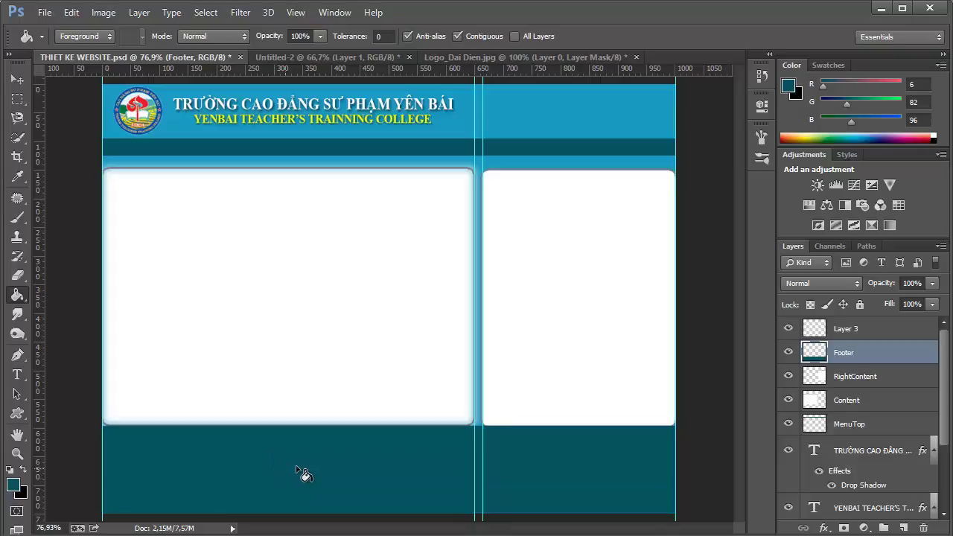
Drag the Footer's top edge down to leave a blue gap, then hide transform controls
left_click(16, 79)
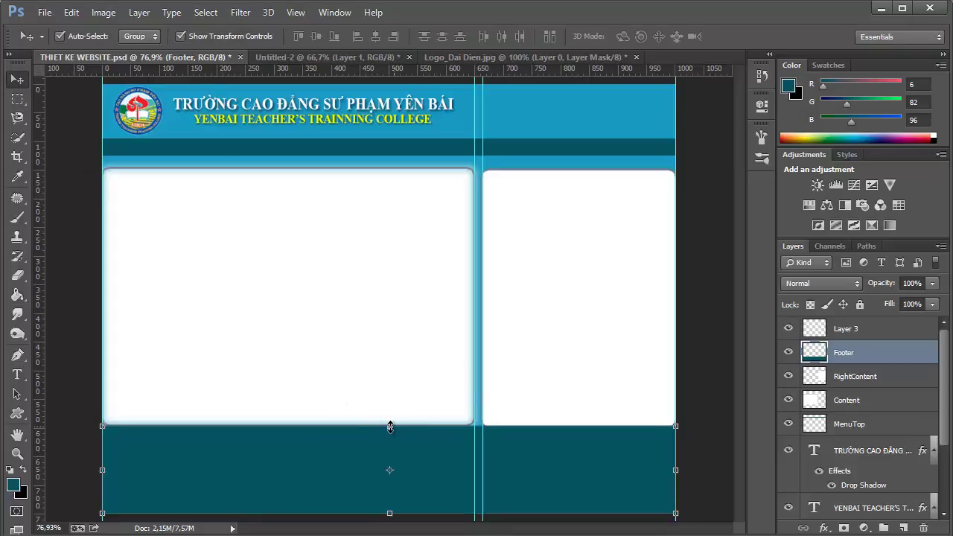
left_click_drag(390, 427, 390, 436)
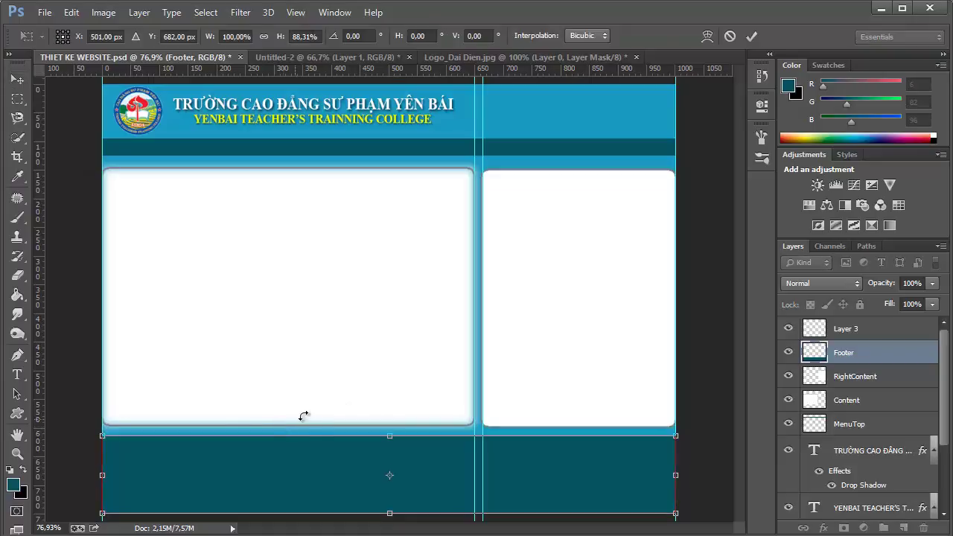
key("Return")
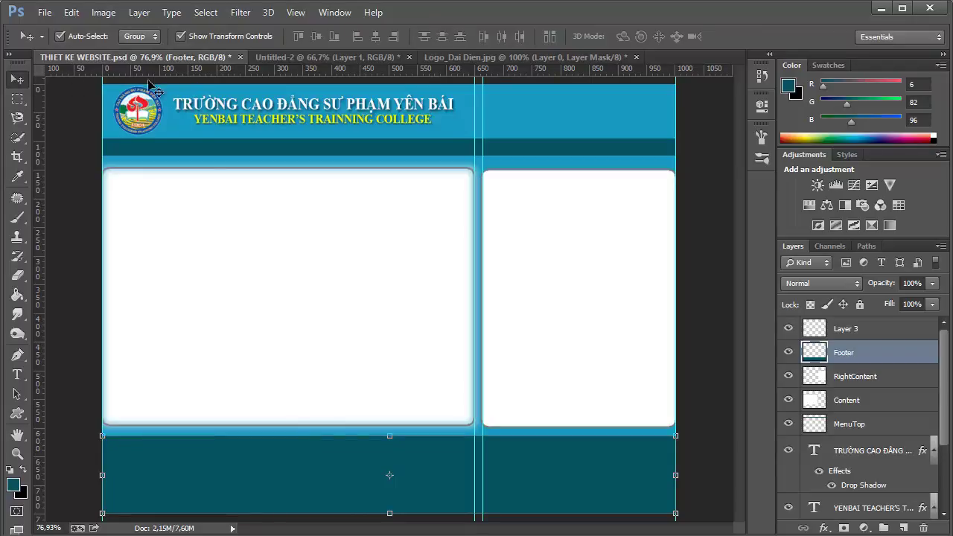
left_click(181, 36)
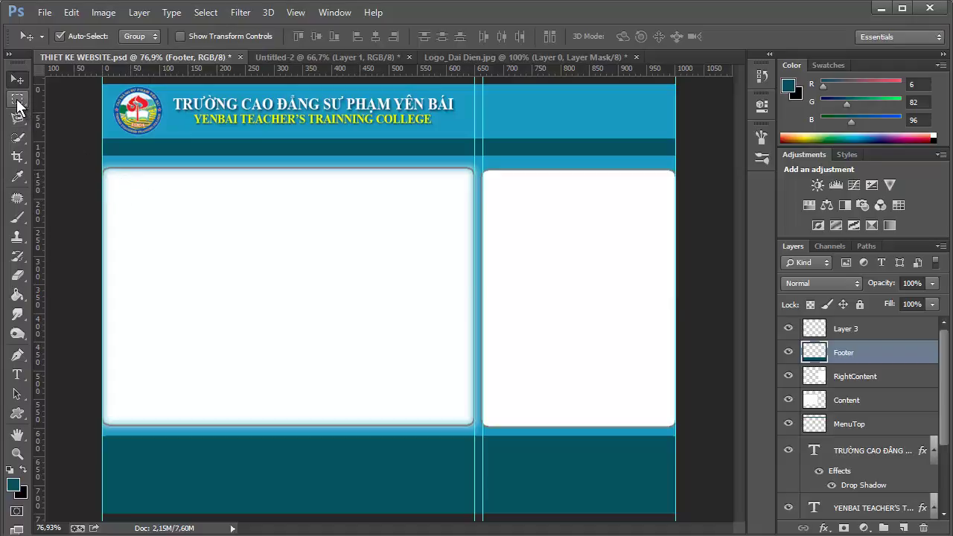
On Layer 3, select a 7 px feathered strip across the top of the left content box
left_click(17, 99)
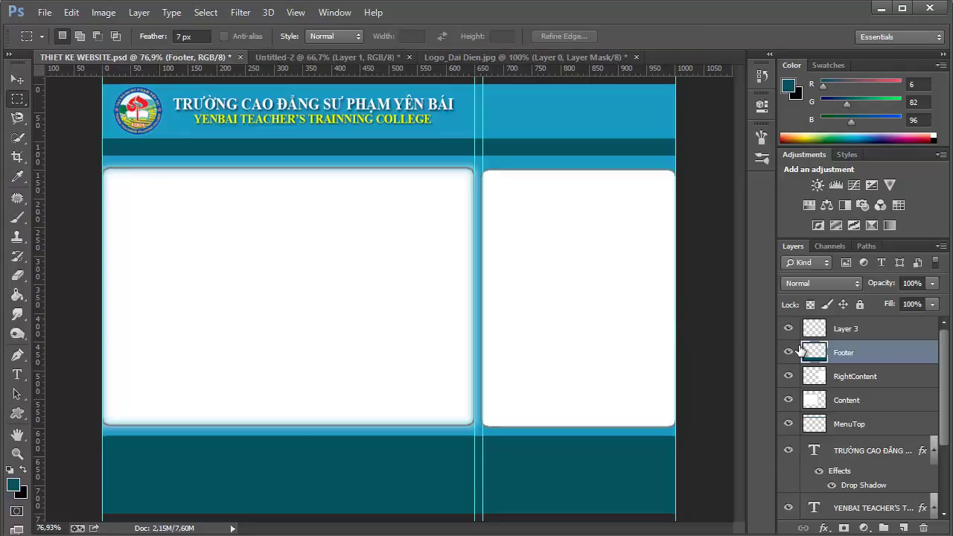
left_click(850, 333)
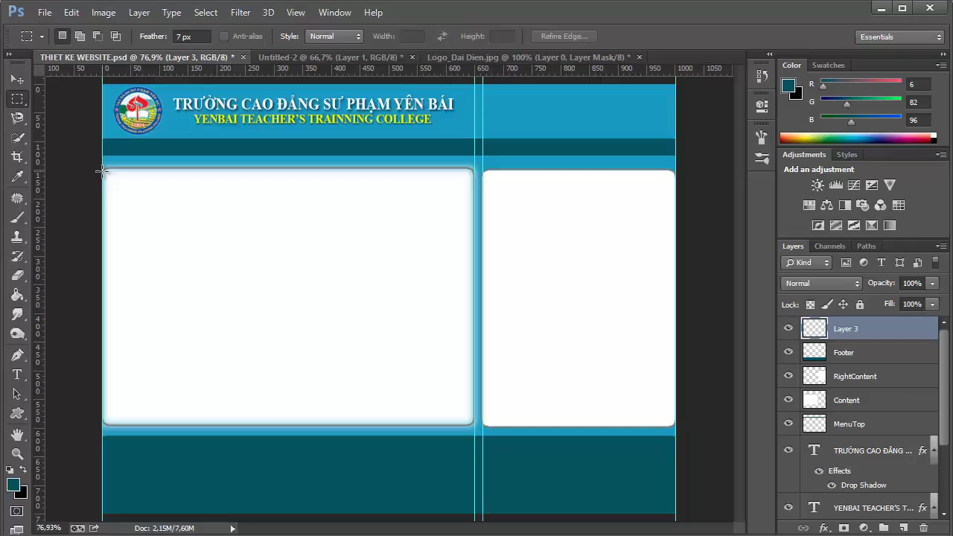
mouse_move(103, 172)
left_mouse_down()
mouse_move(334, 211)
mouse_move(470, 191)
left_mouse_up()
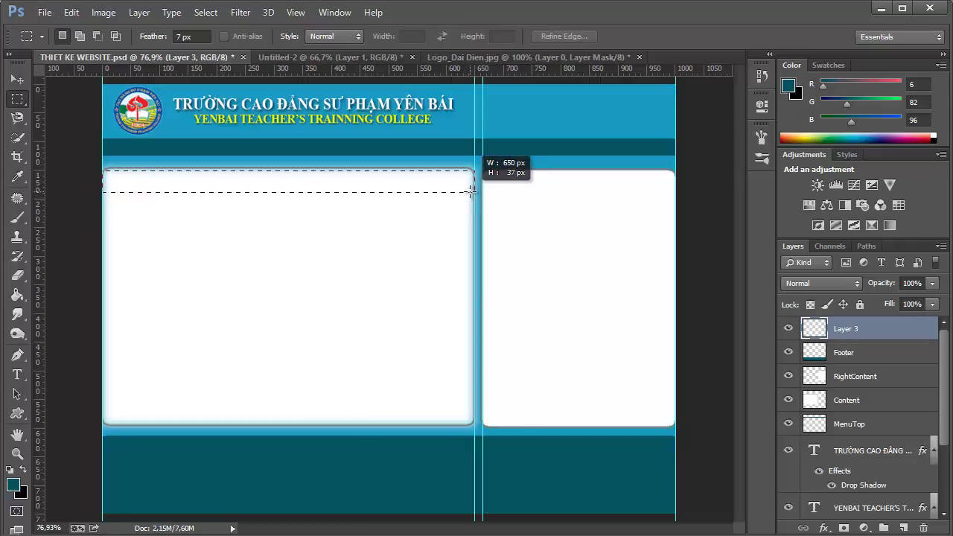
left_click_drag(471, 192, 470, 188)
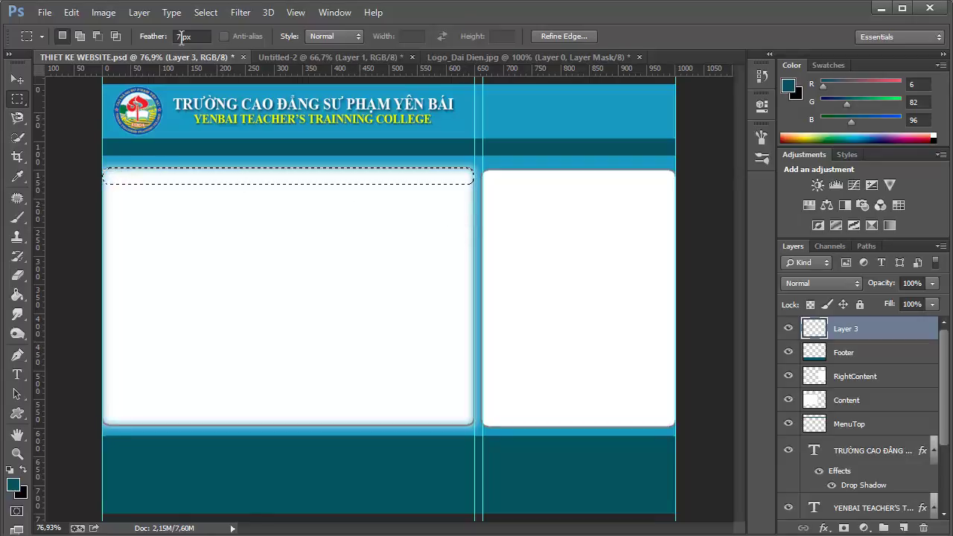
left_click_drag(181, 37, 166, 39)
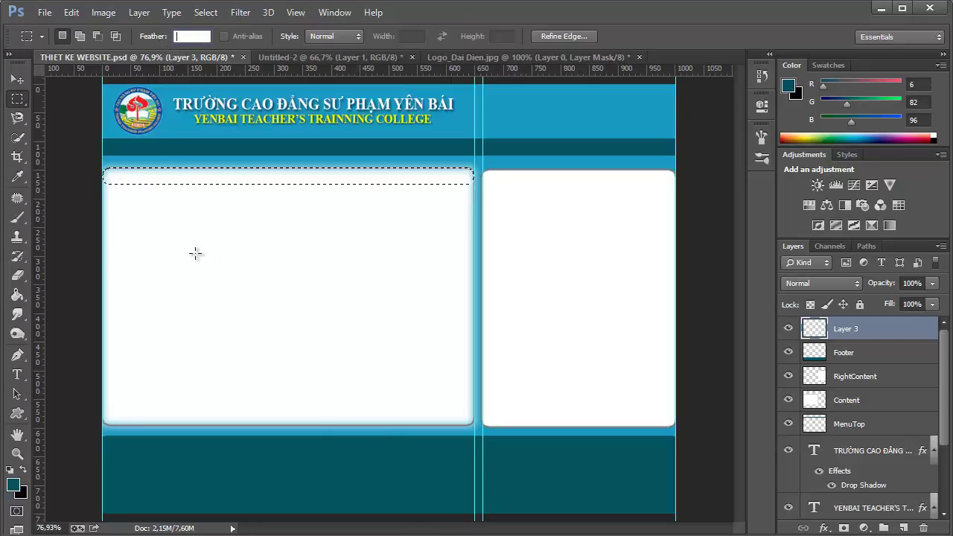
key("shift")
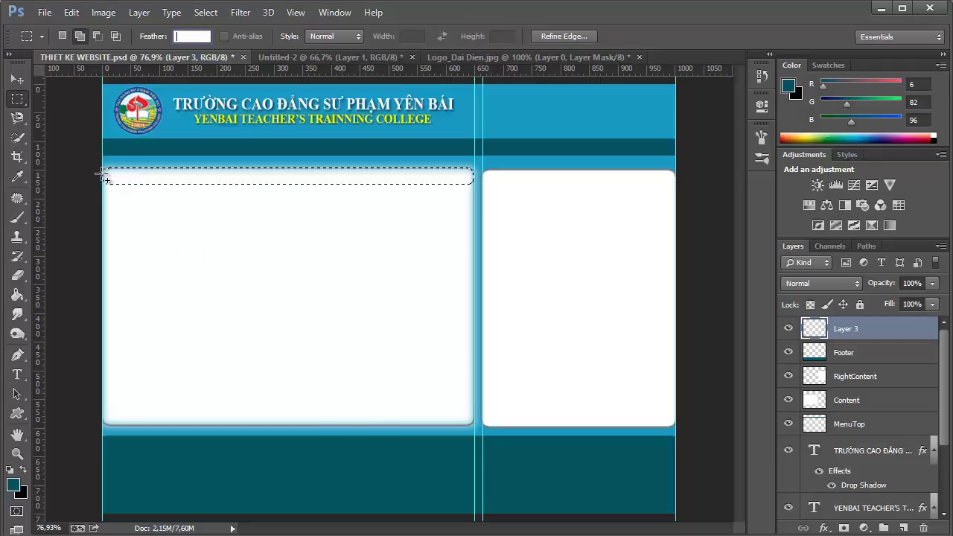
left_click_drag(104, 177, 474, 189)
left_click(483, 229)
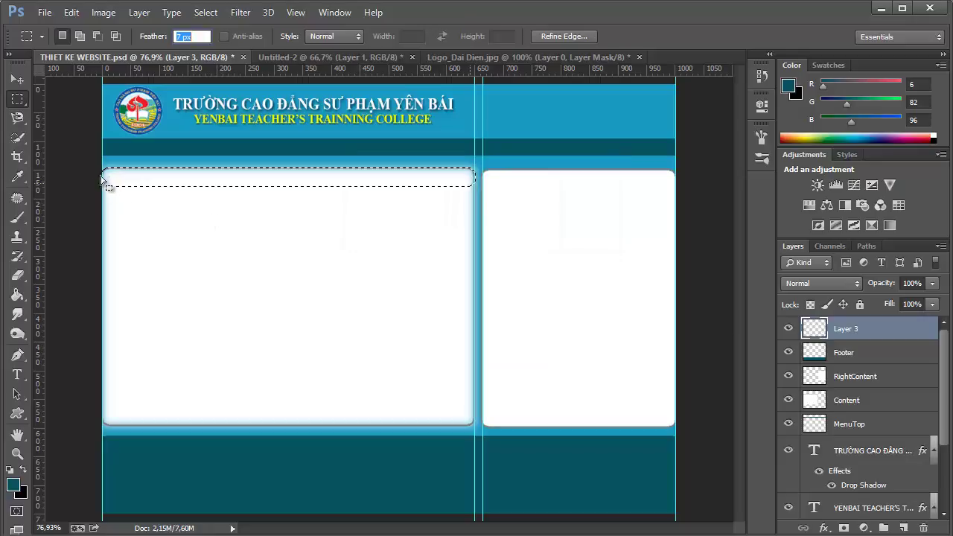
key("shift")
left_click_drag(104, 180, 477, 192)
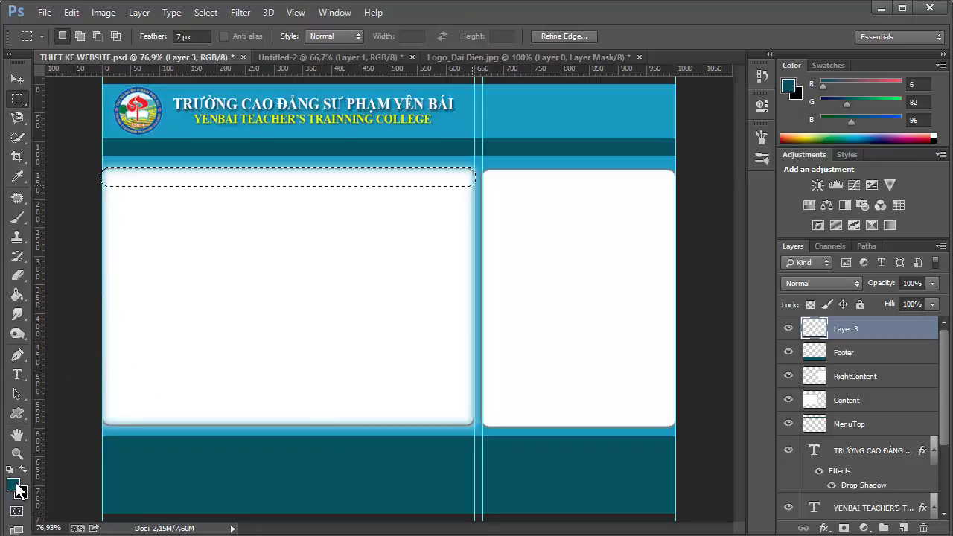
Fill the selected strip with solid dark teal and deselect
left_click(18, 295)
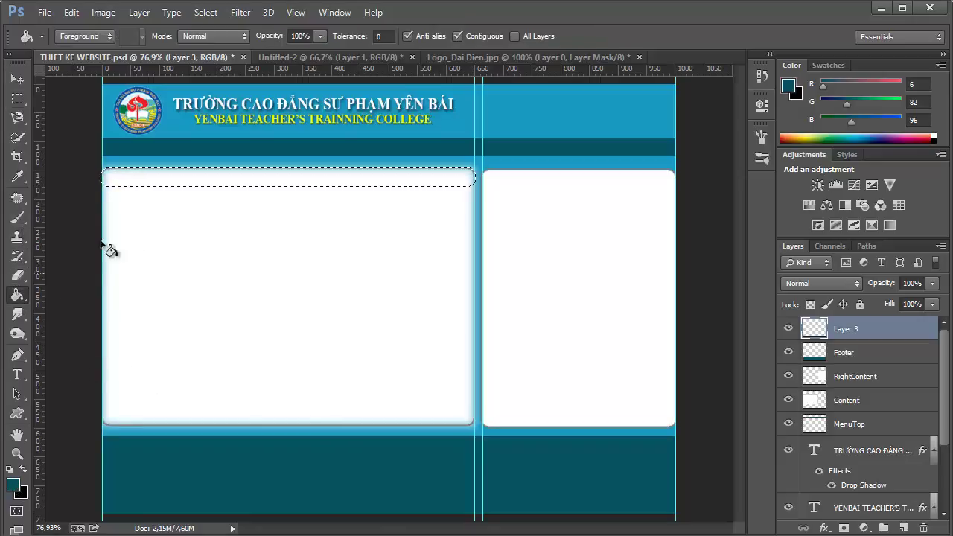
left_click(160, 180)
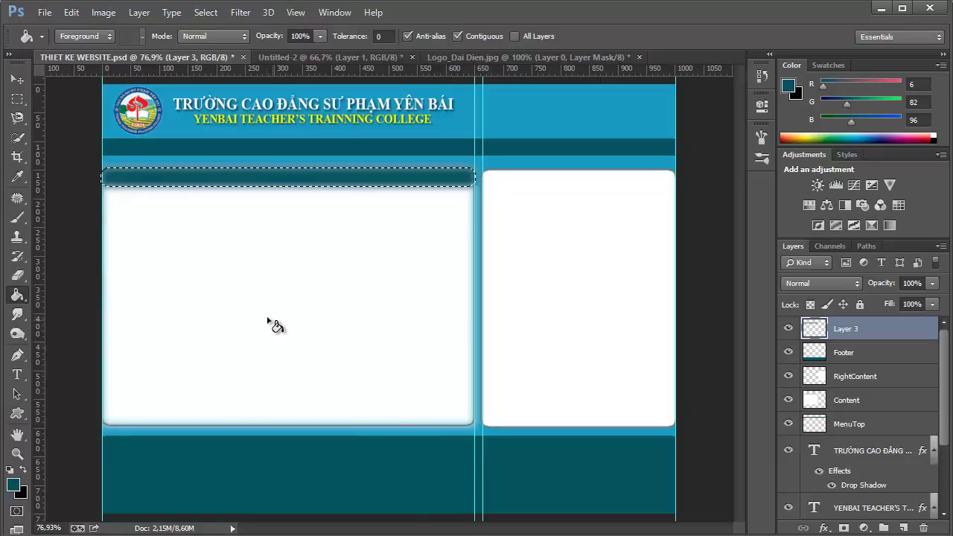
left_click(92, 37)
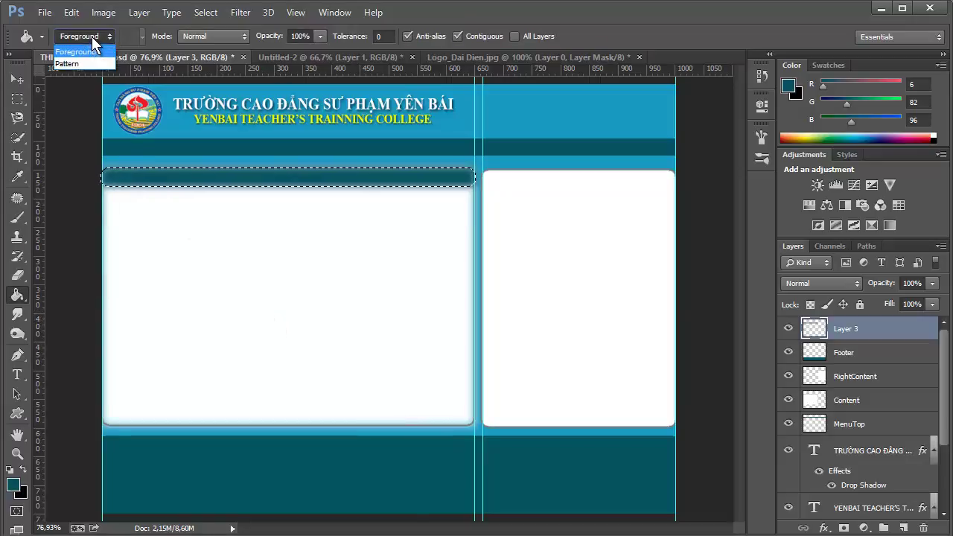
left_click(92, 34)
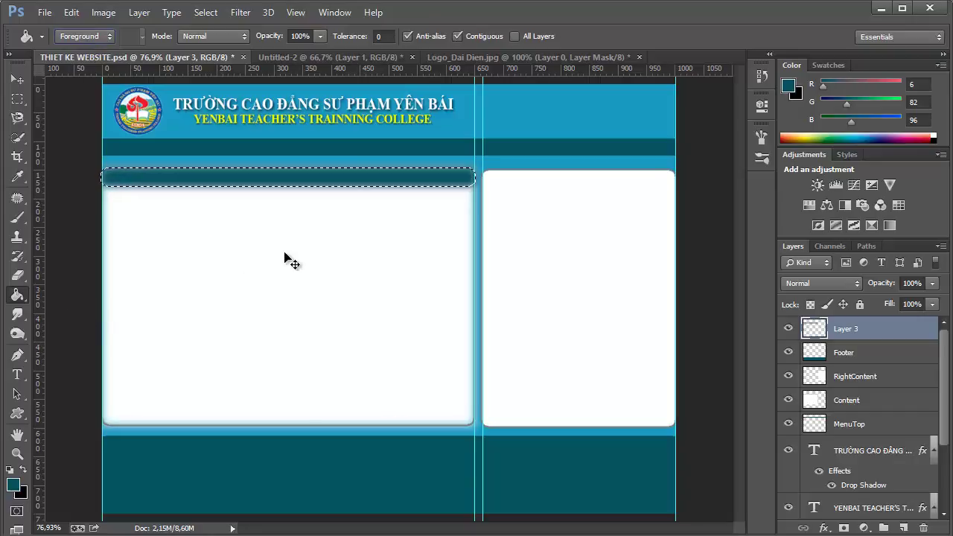
key("ctrl+d")
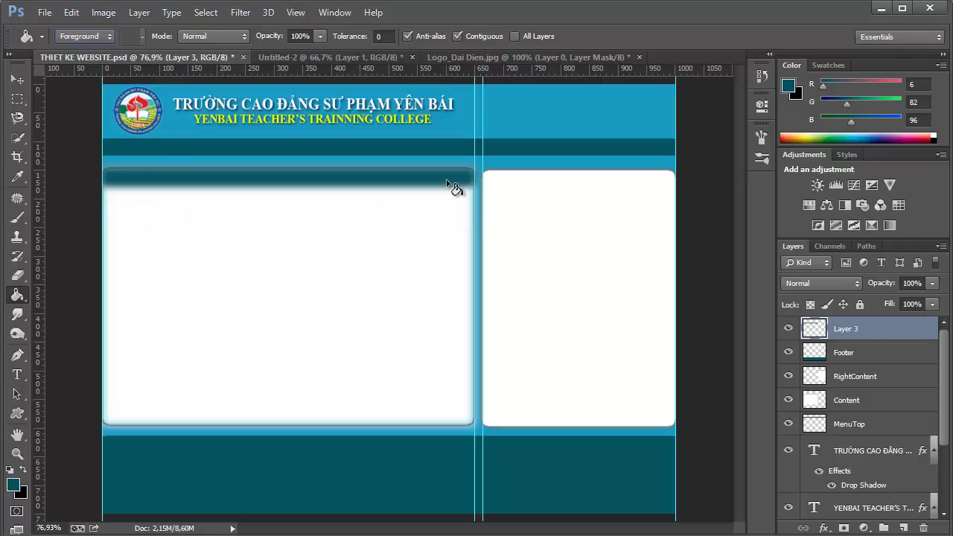
Select a thin strip along the right box's top, fill it dark teal, and deselect
left_click(18, 100)
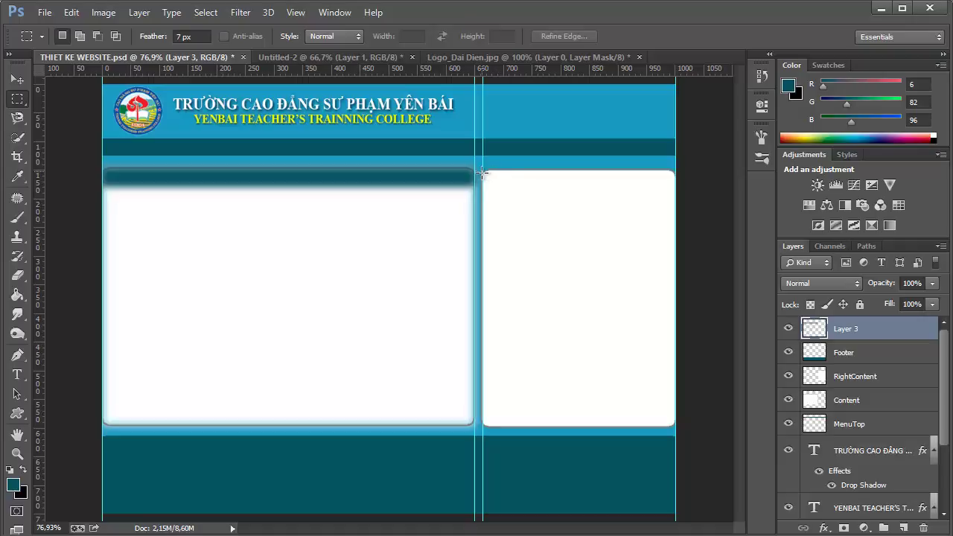
left_click_drag(484, 180, 672, 191)
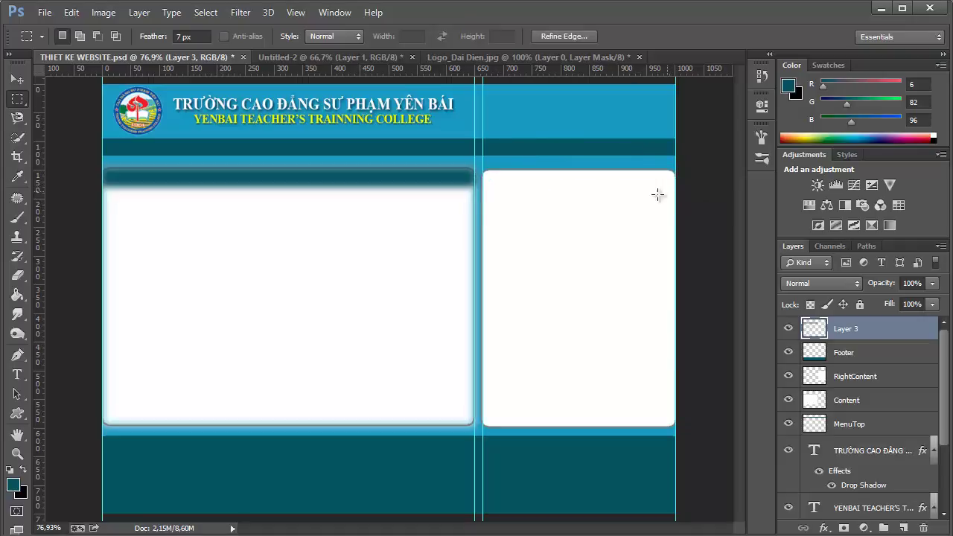
key("Up")
key("Up")
key("Up")
key("Up")
key("Up")
key("Up")
left_click(17, 295)
left_click(519, 183)
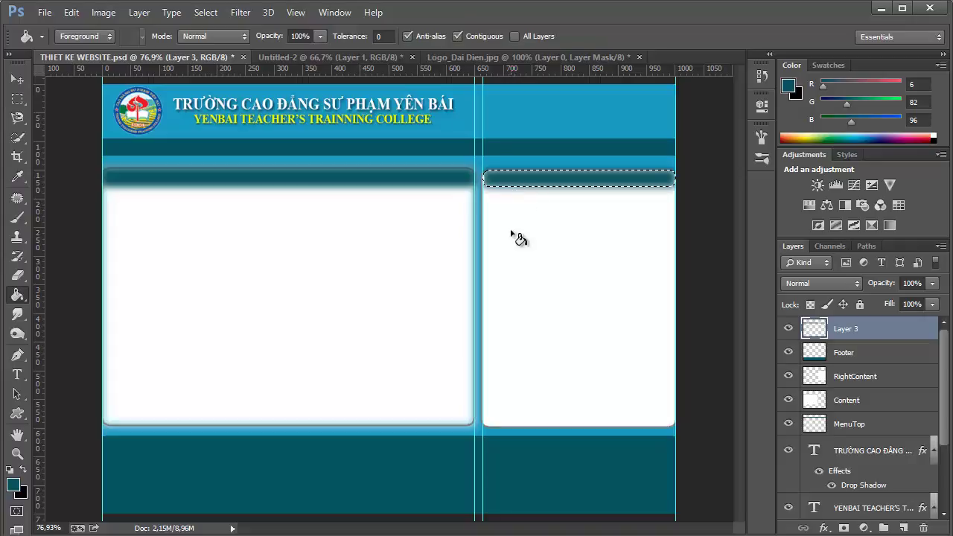
key("ctrl+d")
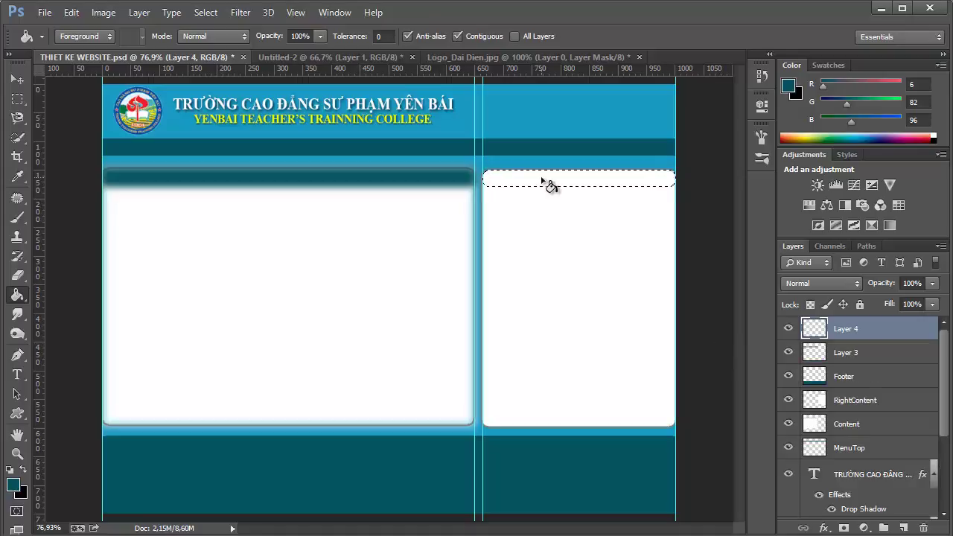
Rename Layer 3 to HeaderContent and Layer 4 to HeaderRight, then deselect
left_click(546, 183)
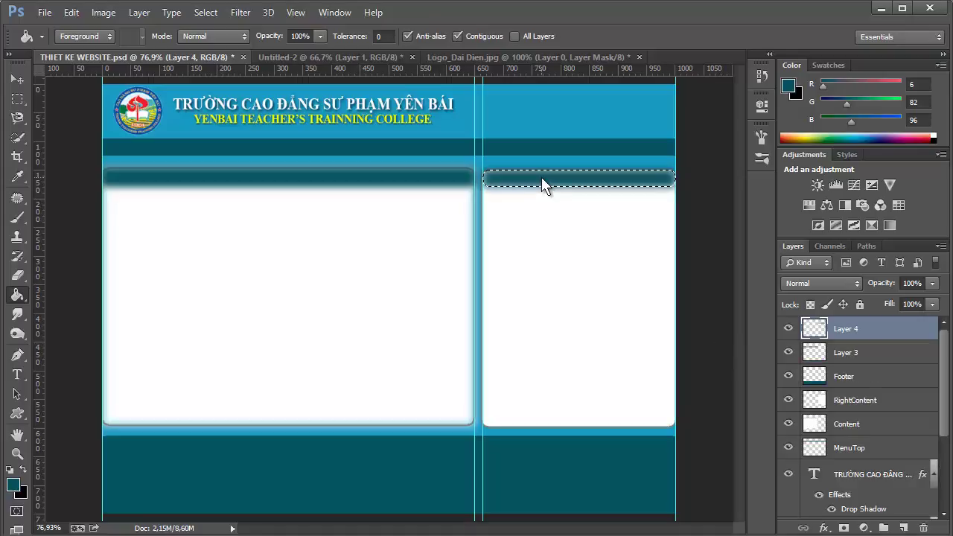
double_click(849, 353)
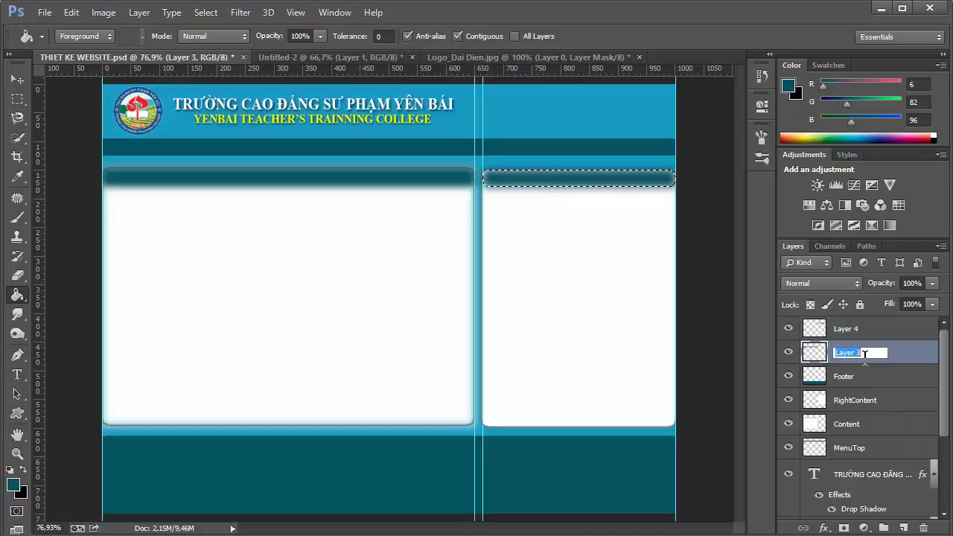
type("Hea")
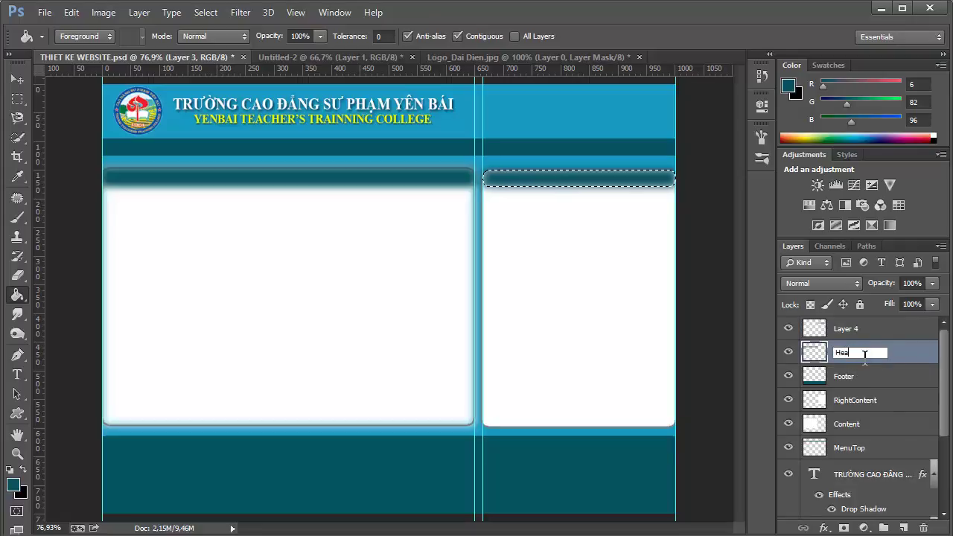
type("derC")
type("ontent")
double_click(851, 329)
type("H")
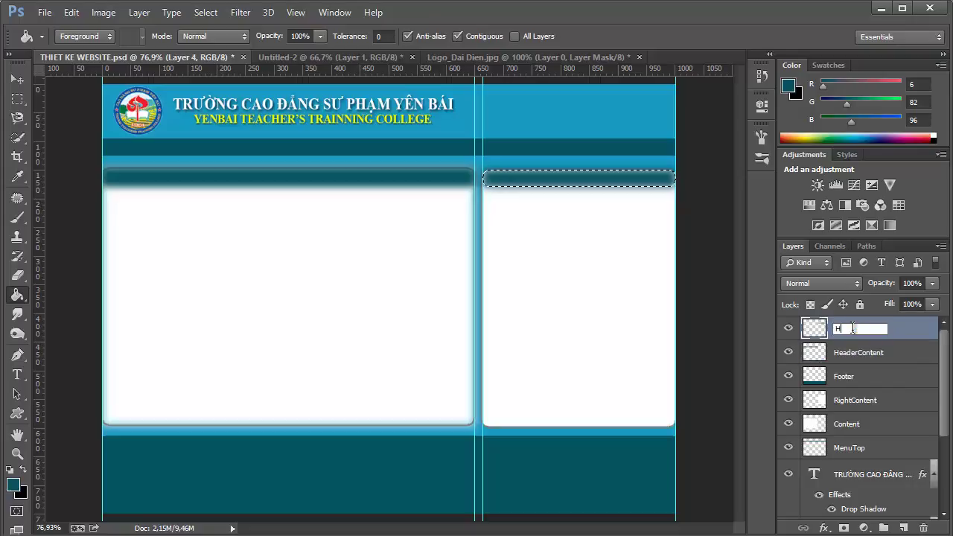
type("eade")
type("rRight")
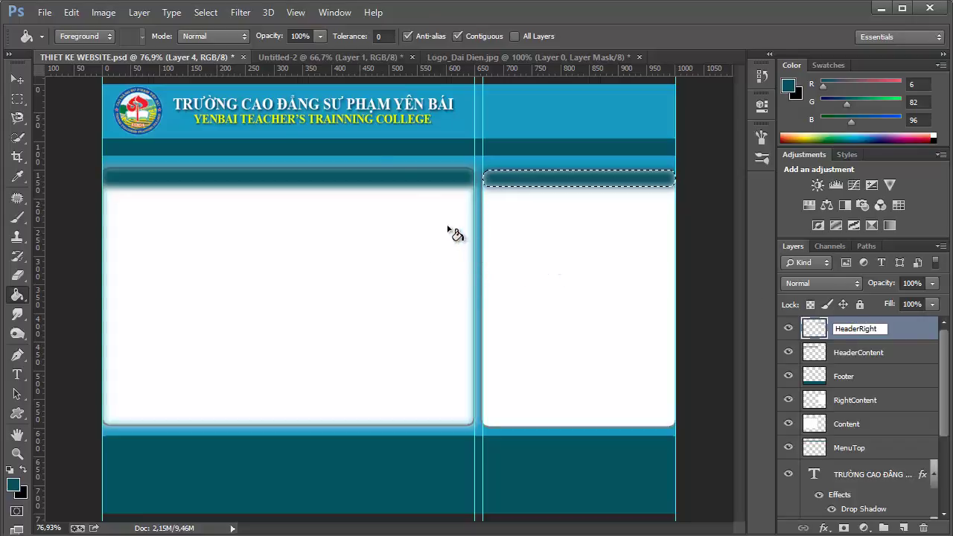
left_click(17, 79)
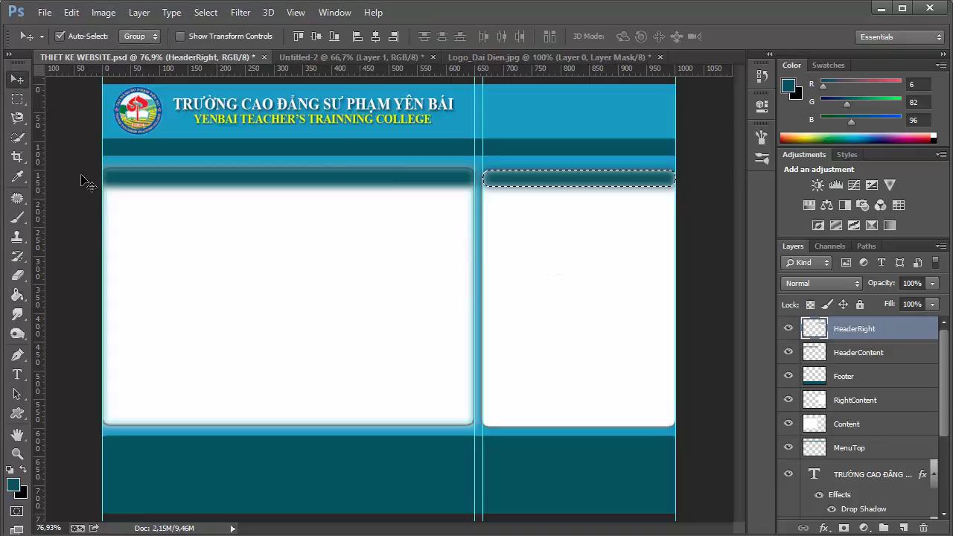
key("ctrl+d")
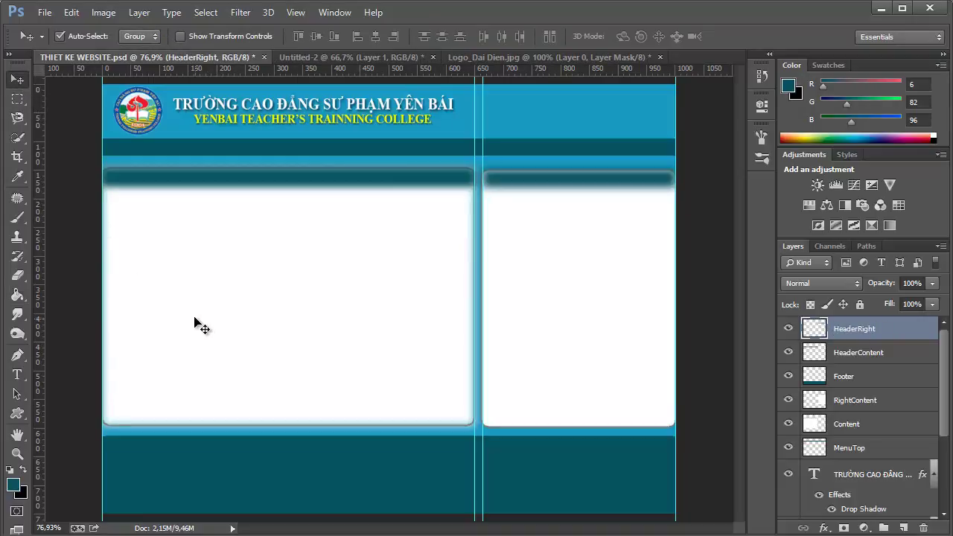
Add a black-to-white Gradient Overlay effect to HeaderContent and open its gradient colours
left_click(838, 355)
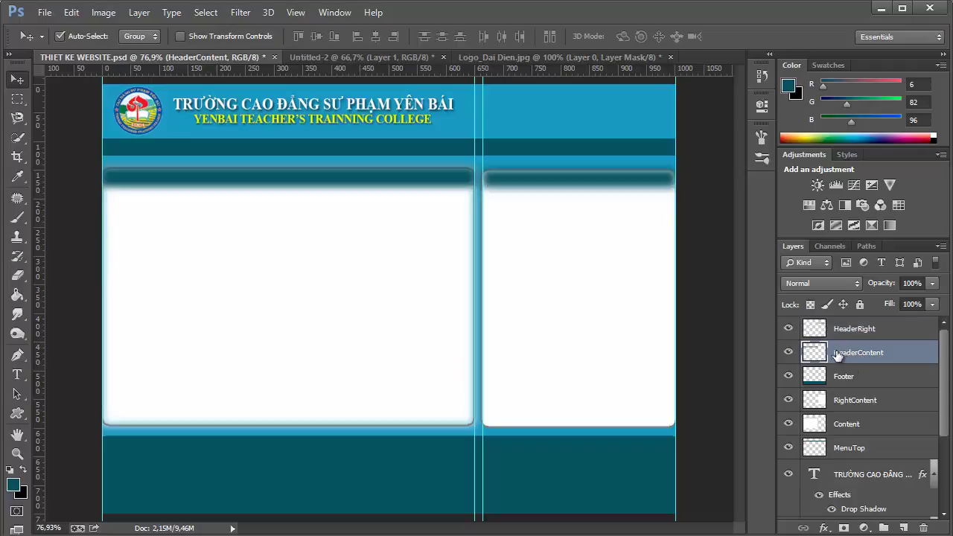
left_click(824, 528)
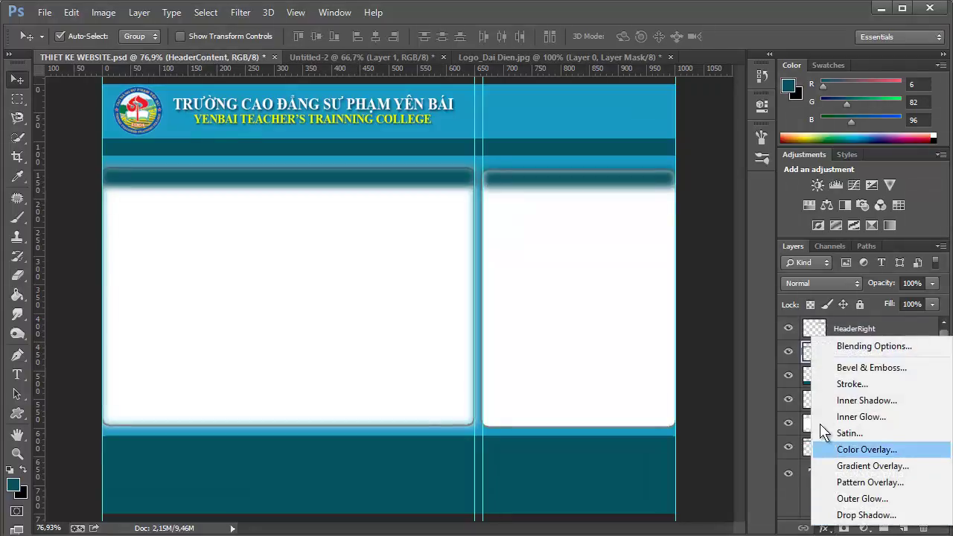
left_click(856, 466)
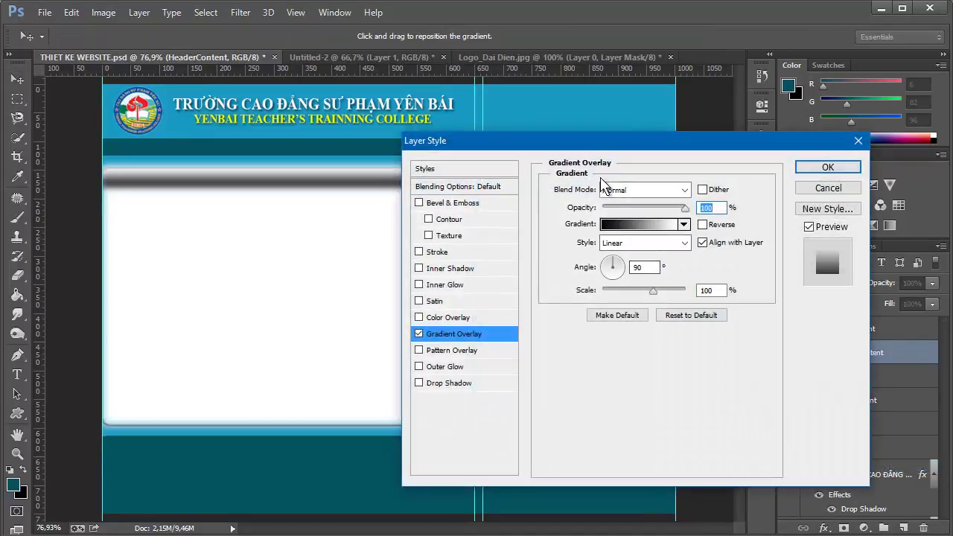
mouse_move(592, 143)
left_mouse_down()
mouse_move(739, 76)
mouse_move(699, 79)
left_mouse_up()
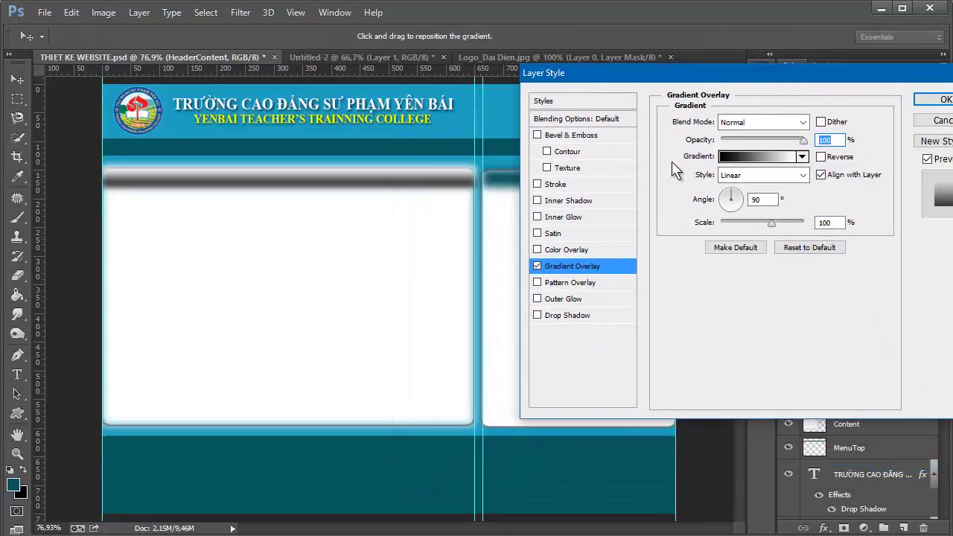
left_click(762, 155)
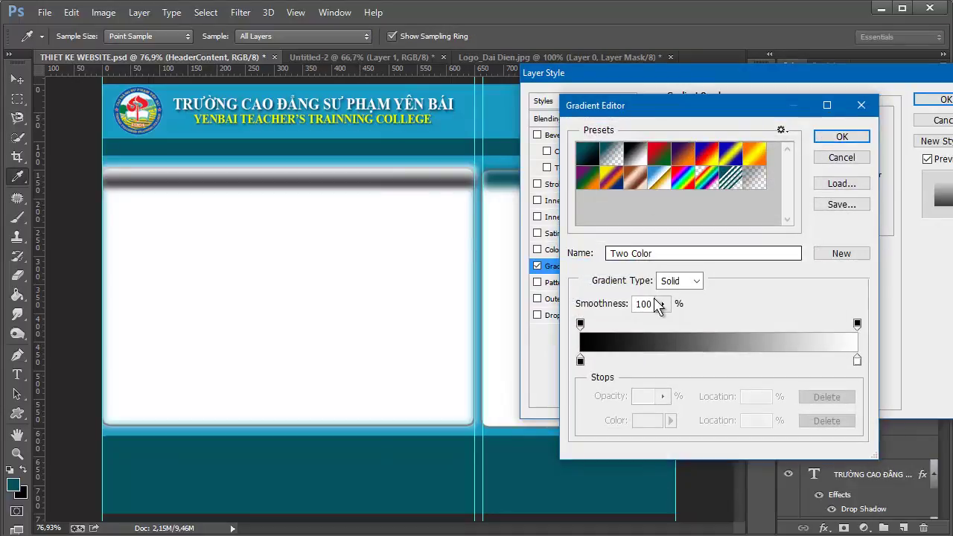
Move the gradient's end stop to the far right and colour it medium blue 48adcb
left_click(581, 362)
mouse_move(581, 361)
left_mouse_down()
mouse_move(814, 361)
mouse_move(580, 360)
left_mouse_up()
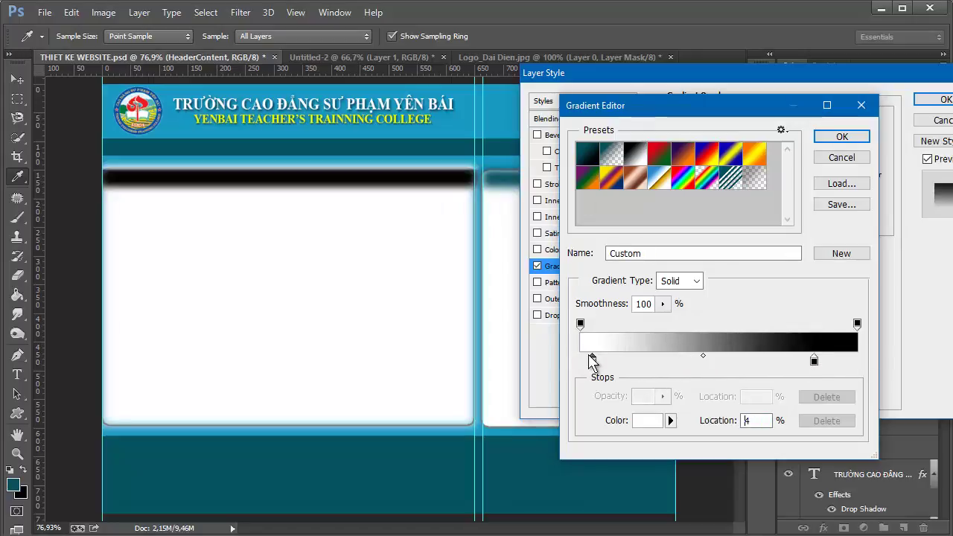
left_click_drag(815, 362, 859, 362)
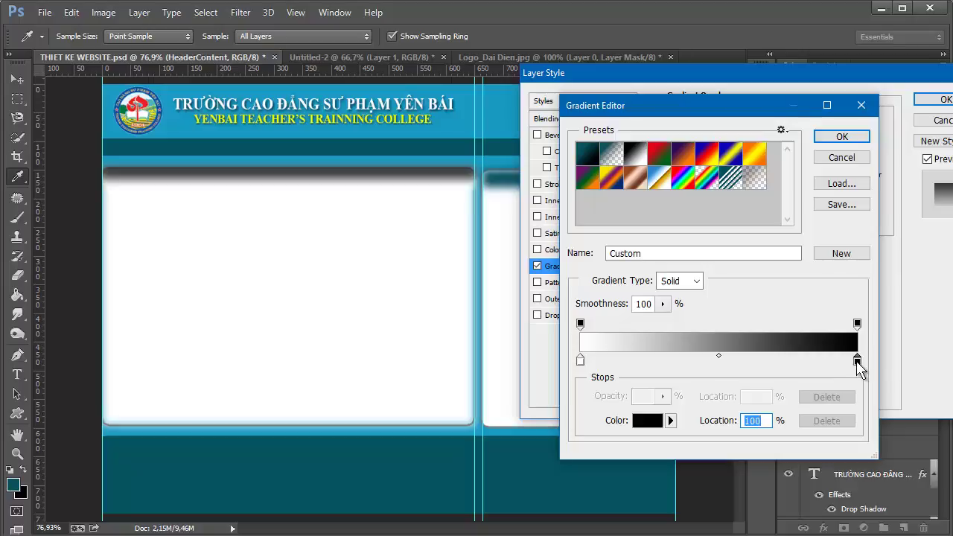
left_click(667, 421)
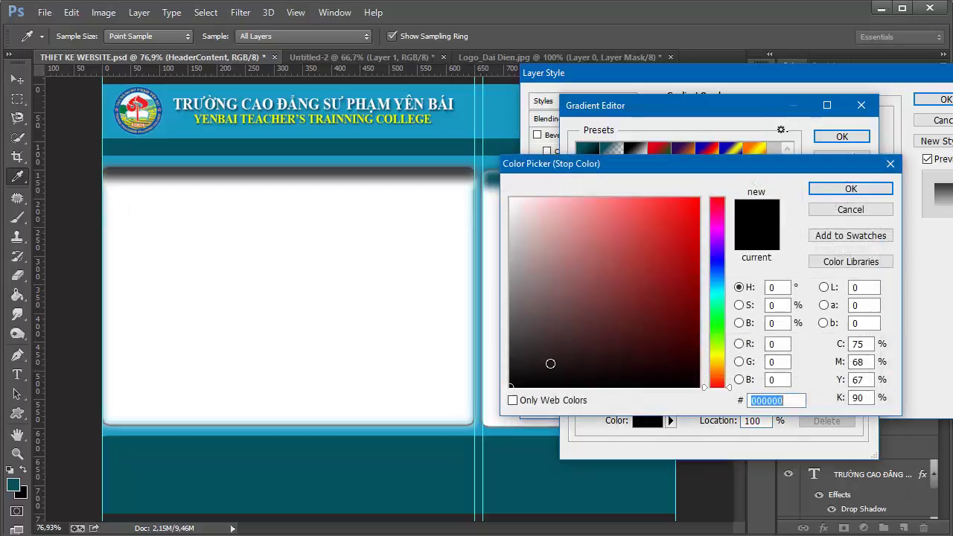
left_click(481, 207)
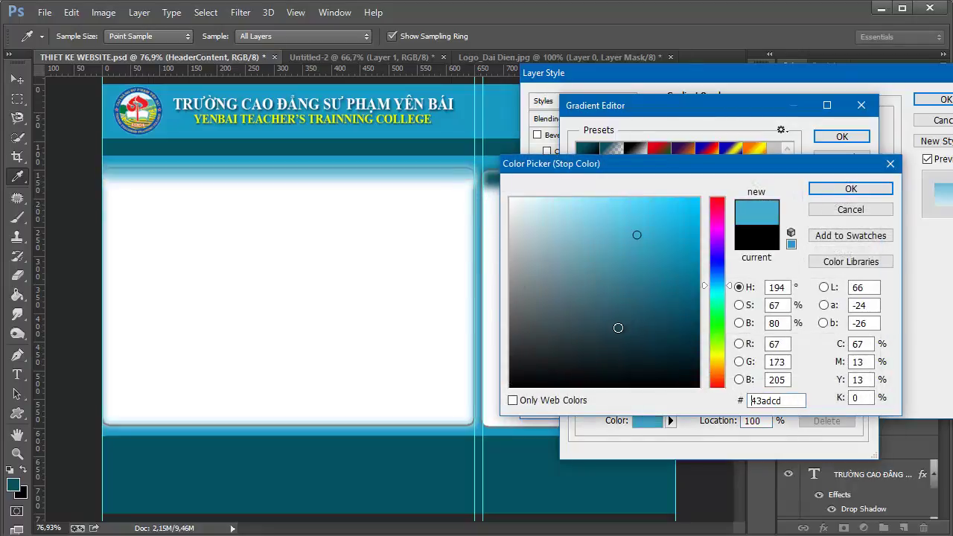
left_click(669, 272)
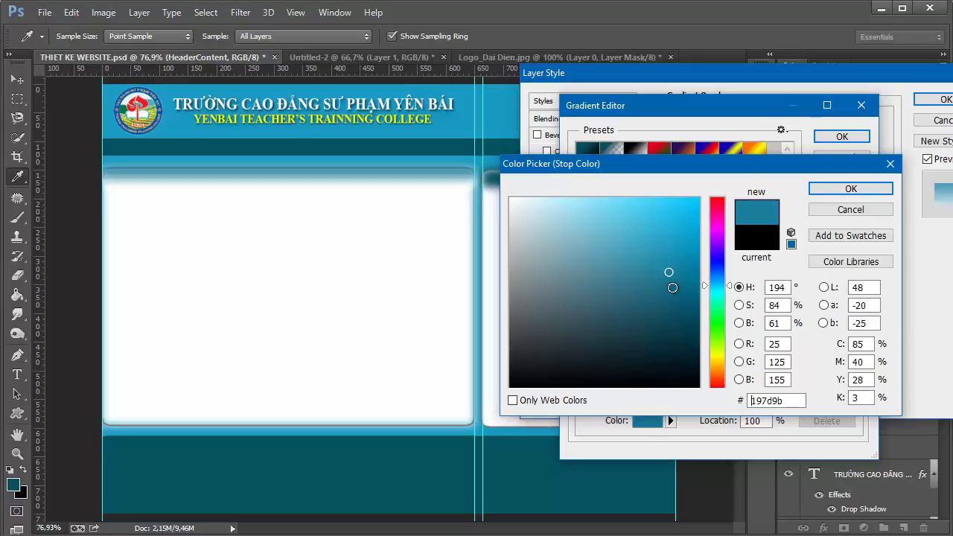
left_click(675, 247)
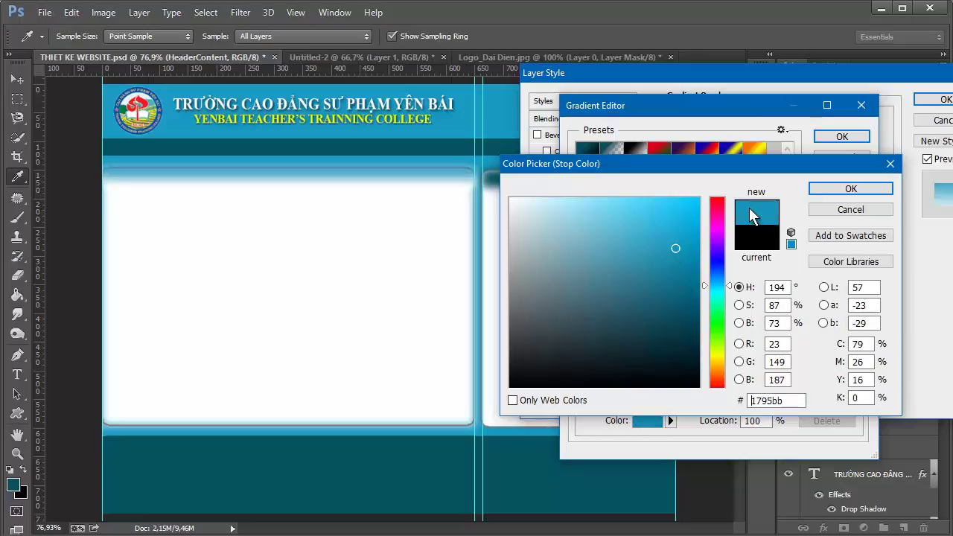
left_click(662, 232)
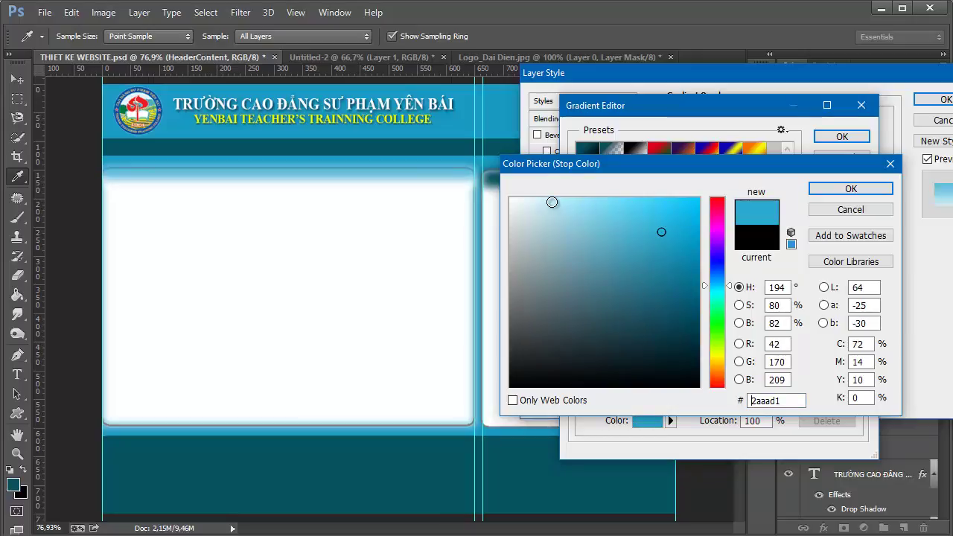
left_click(554, 203)
left_click_drag(562, 205, 575, 220)
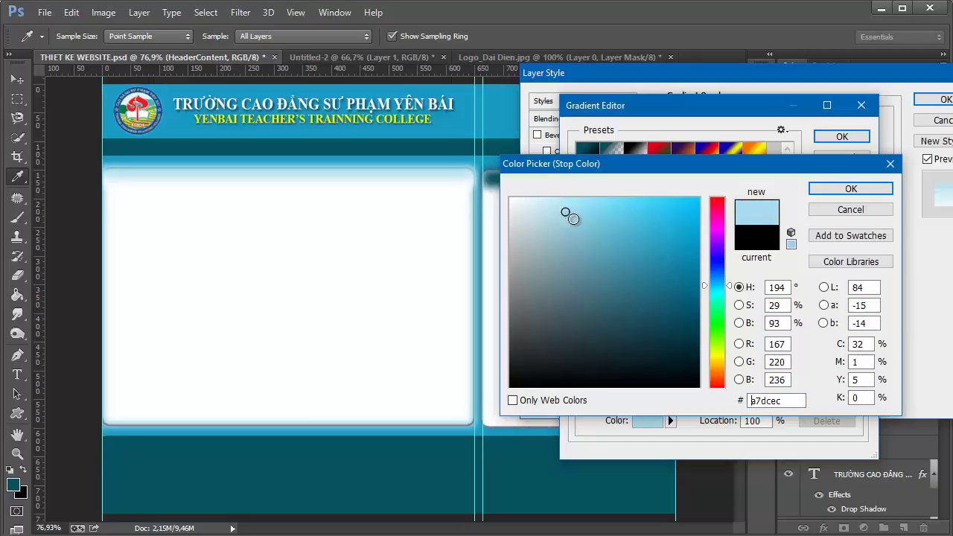
left_click(577, 229)
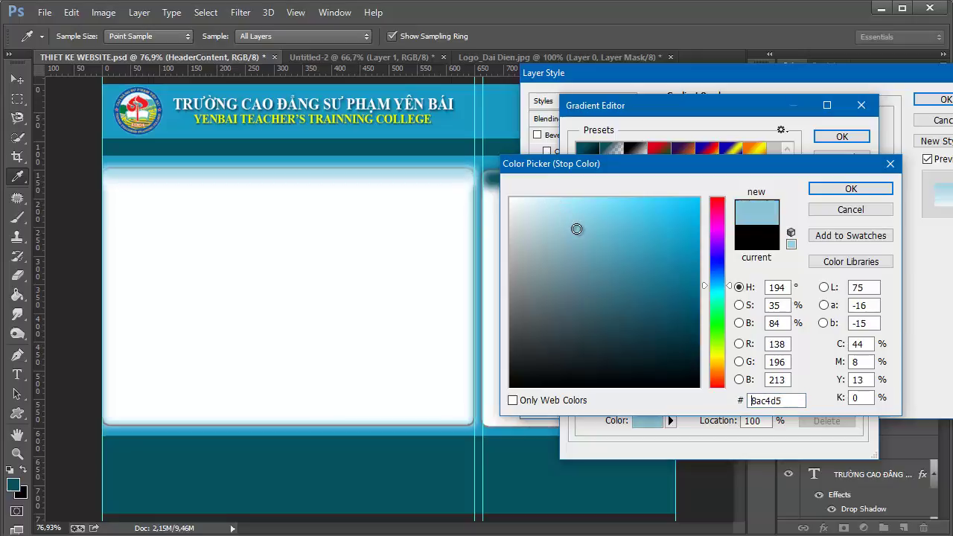
left_click(632, 236)
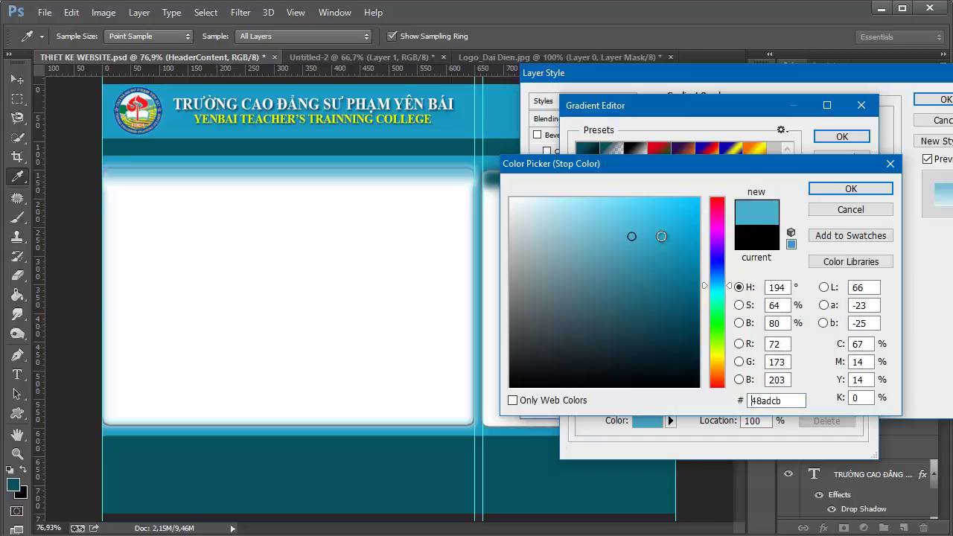
left_click(849, 189)
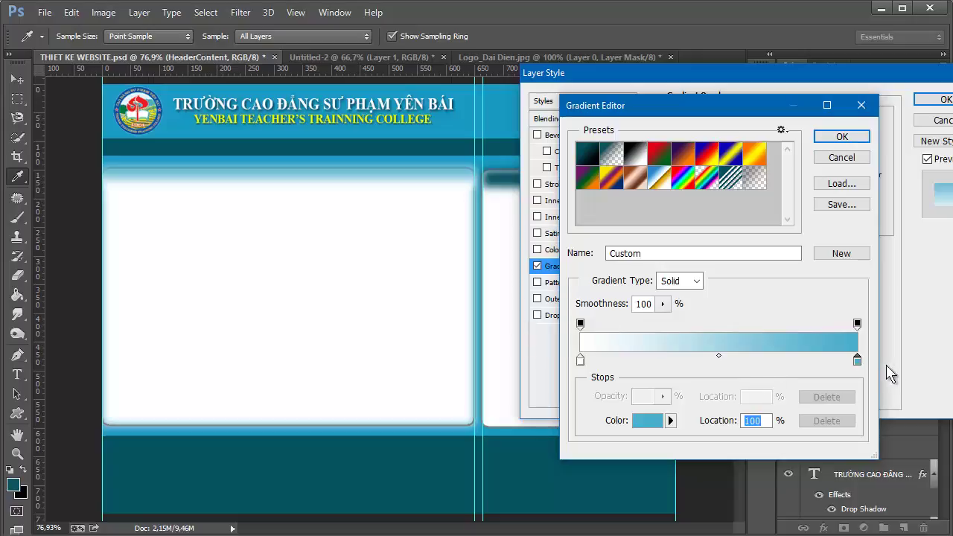
Change the end stop colour from blue to green 48cb5b
left_click(648, 421)
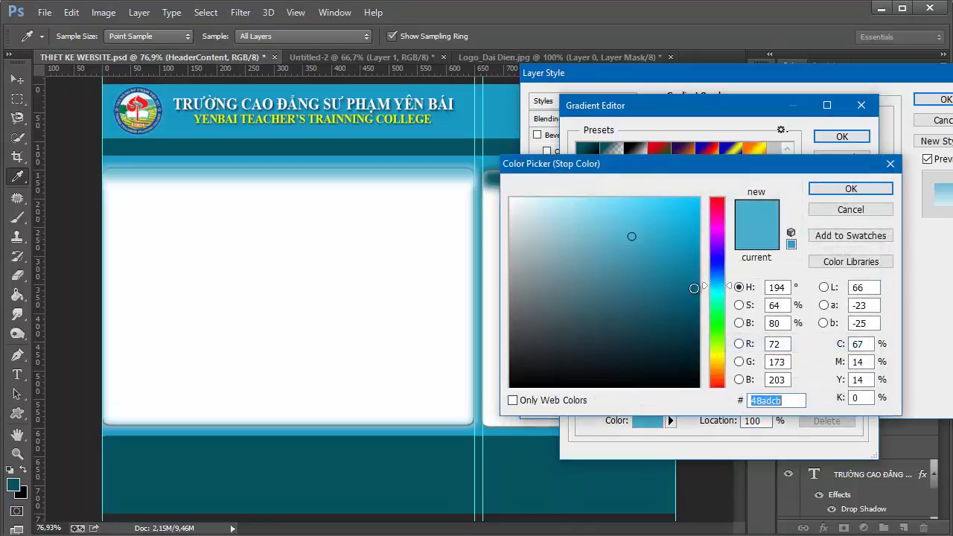
left_click(719, 305)
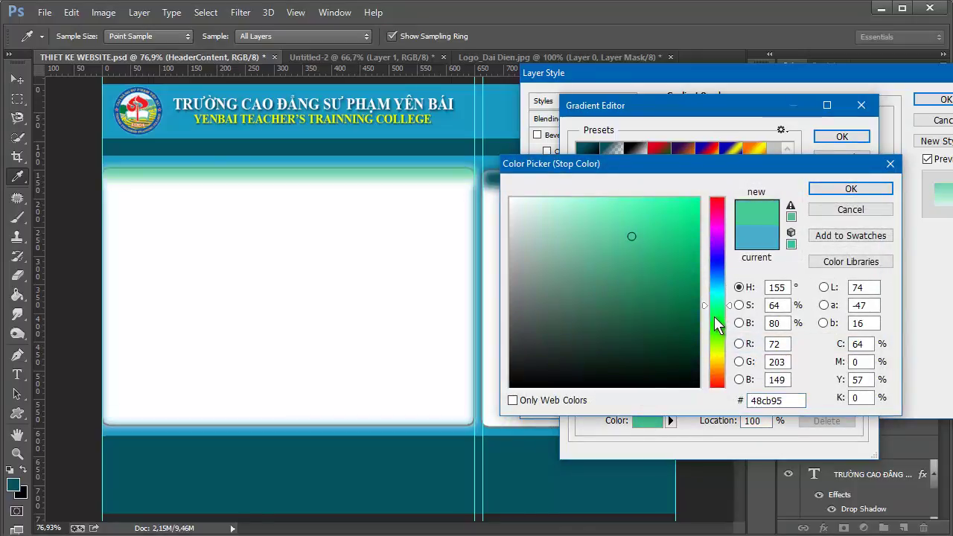
left_click(718, 319)
left_click(720, 321)
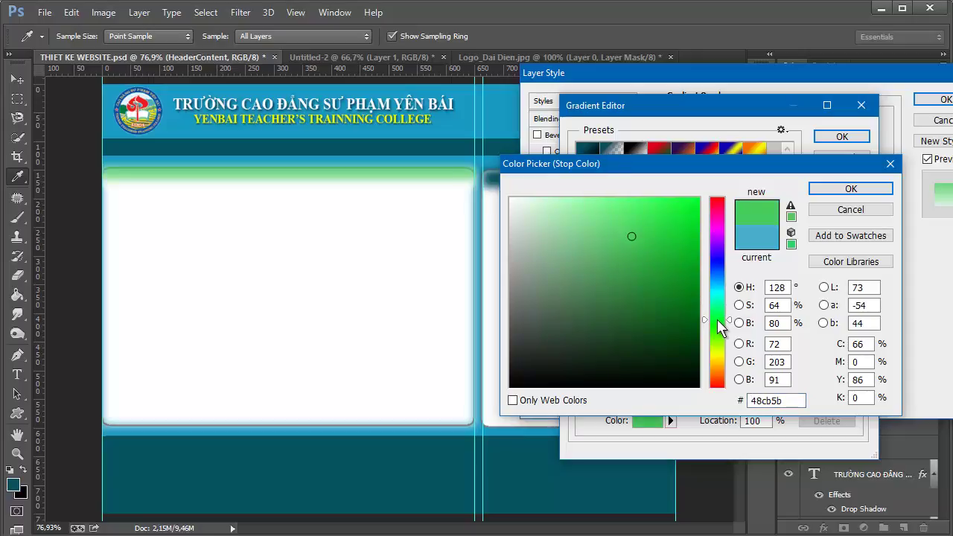
left_click(827, 190)
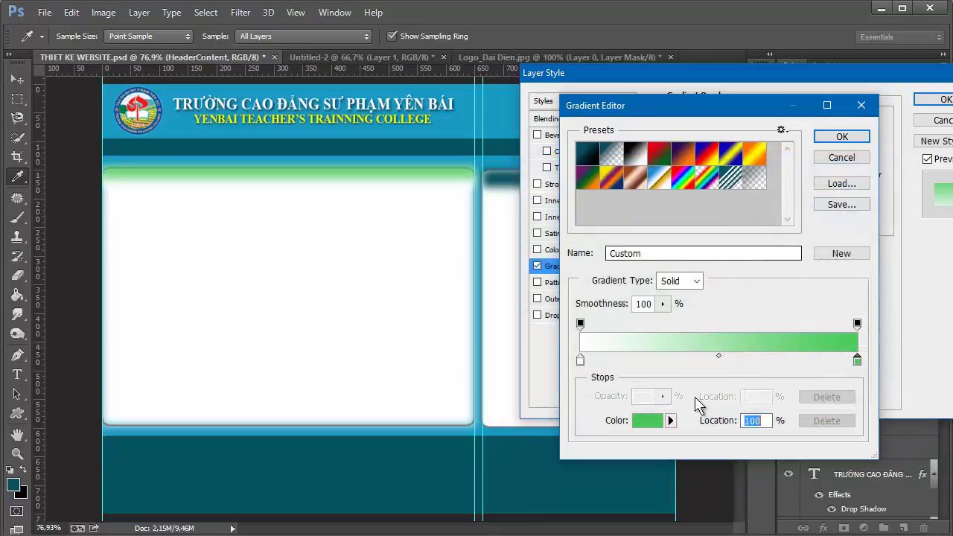
Fine-tune the white and green stop positions and apply the white-to-green overlay
left_click_drag(581, 360, 592, 361)
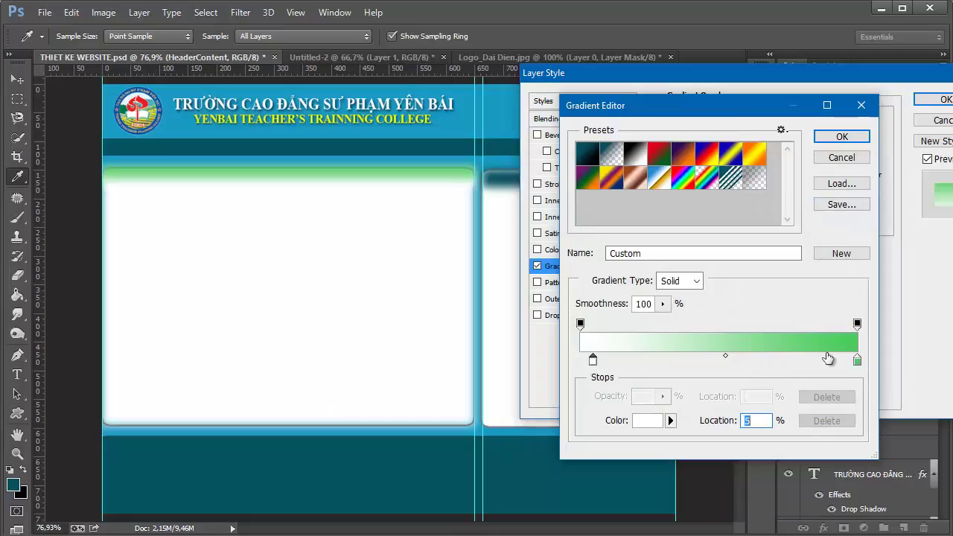
left_click_drag(857, 361, 580, 362)
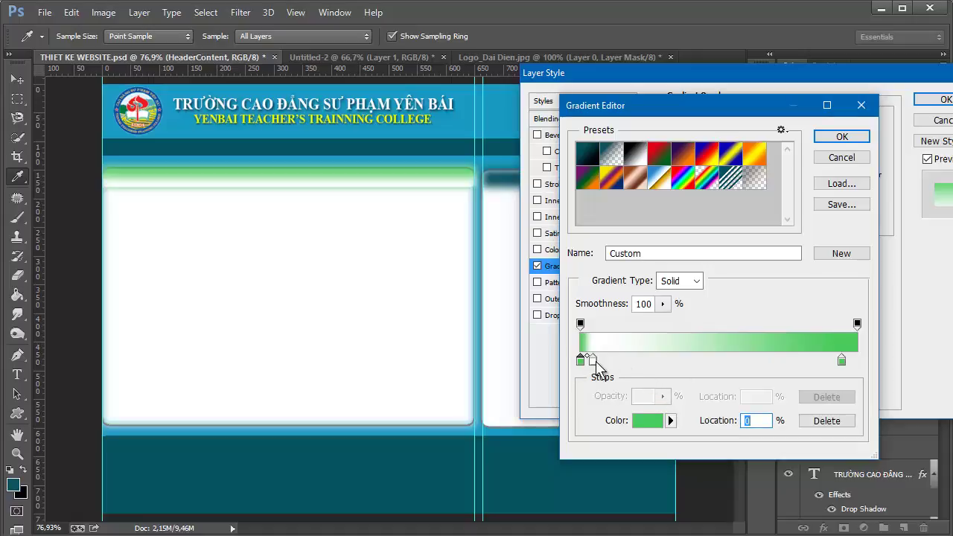
left_click_drag(593, 361, 584, 361)
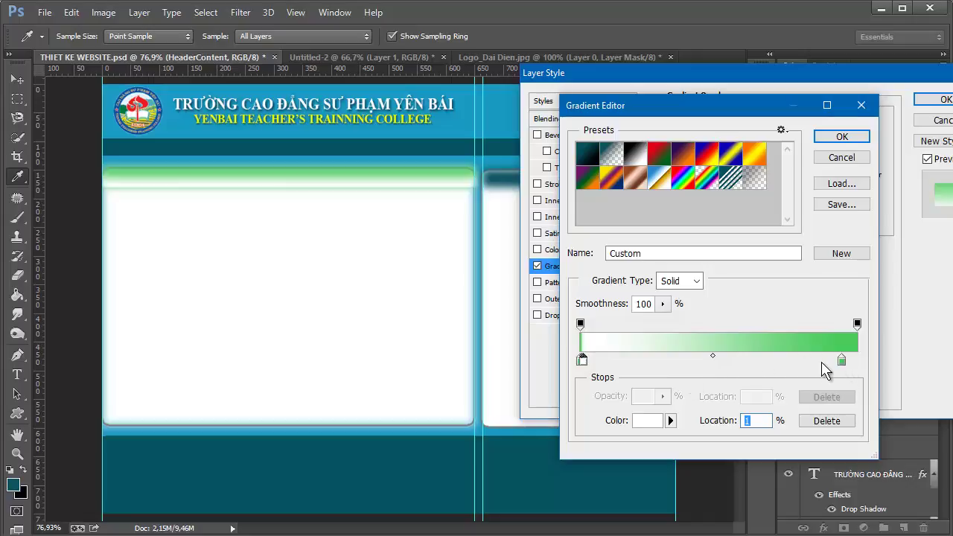
left_click_drag(842, 361, 773, 360)
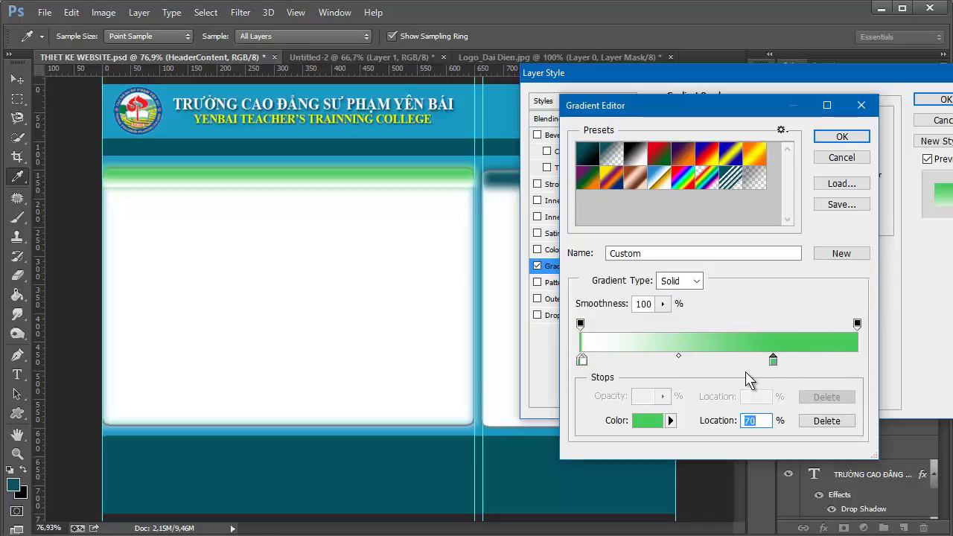
left_click_drag(771, 362, 738, 362)
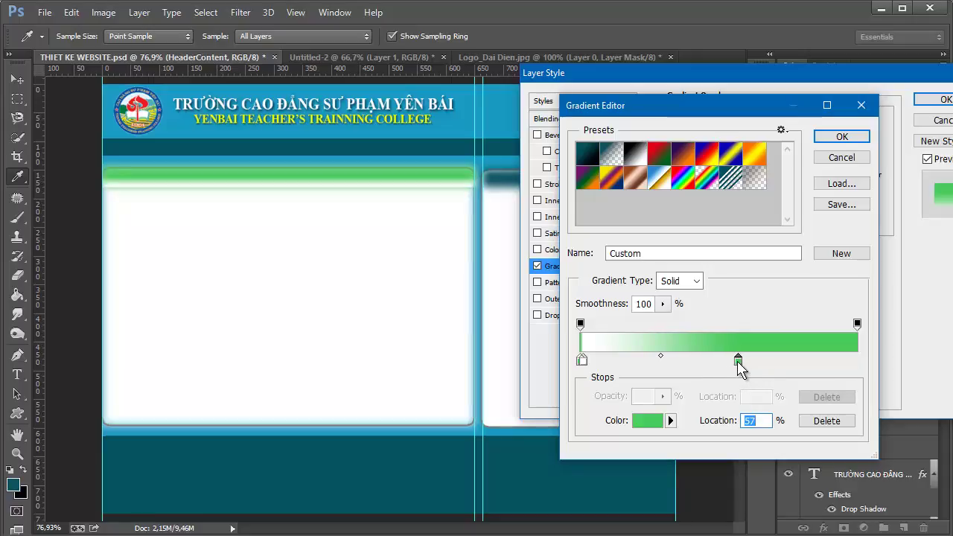
mouse_move(738, 360)
left_mouse_down()
mouse_move(858, 360)
mouse_move(845, 363)
left_mouse_up()
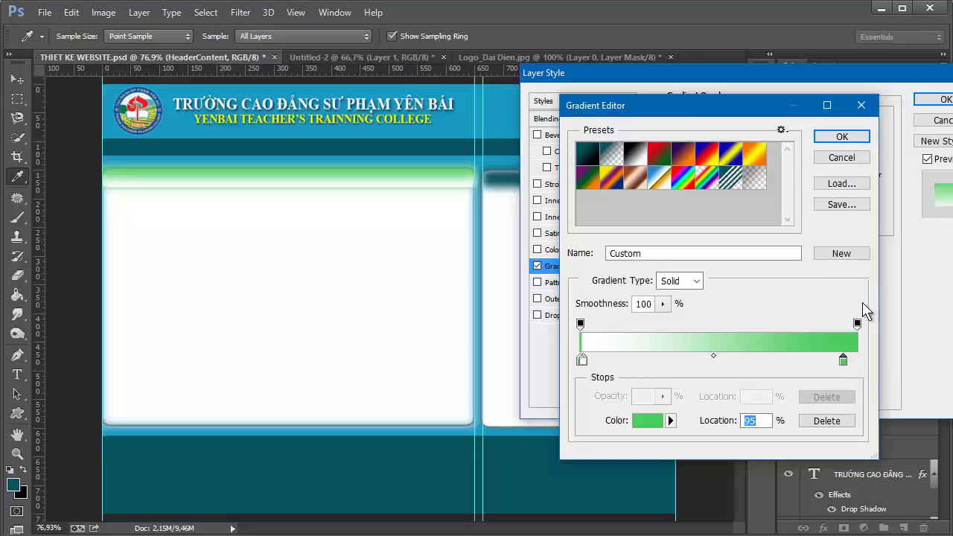
left_click(840, 138)
left_click(942, 99)
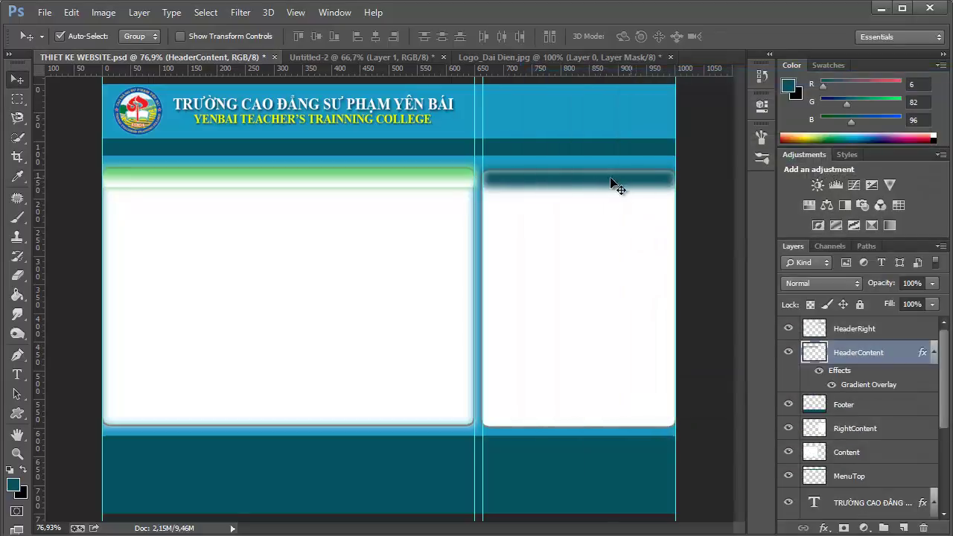
Nudge HeaderRight and RightContent up together, then reselect HeaderRight alone
left_click(559, 187)
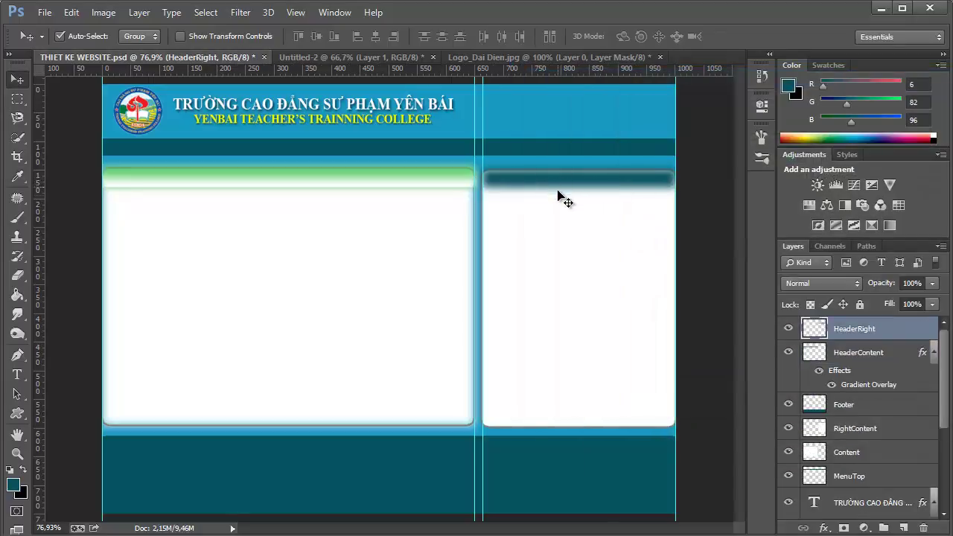
left_click(850, 353)
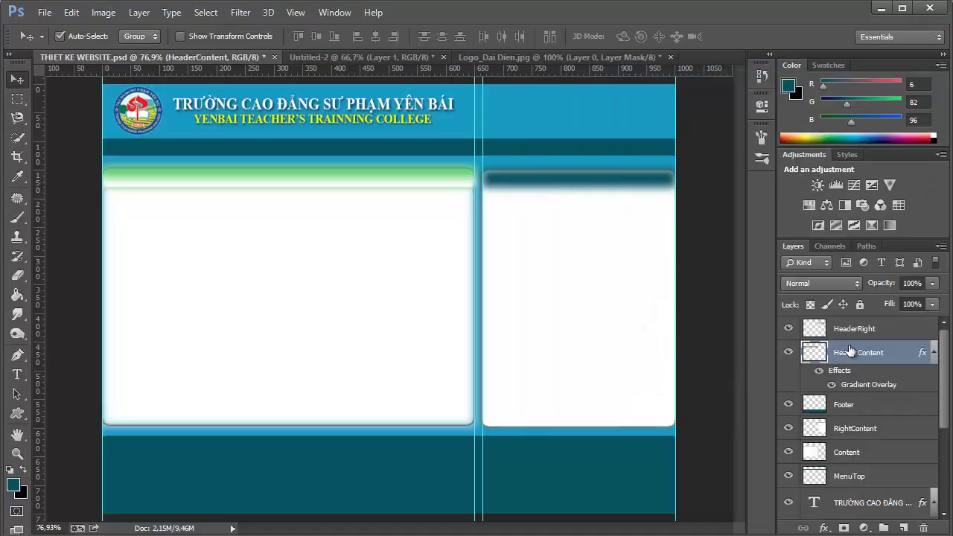
left_click(850, 332)
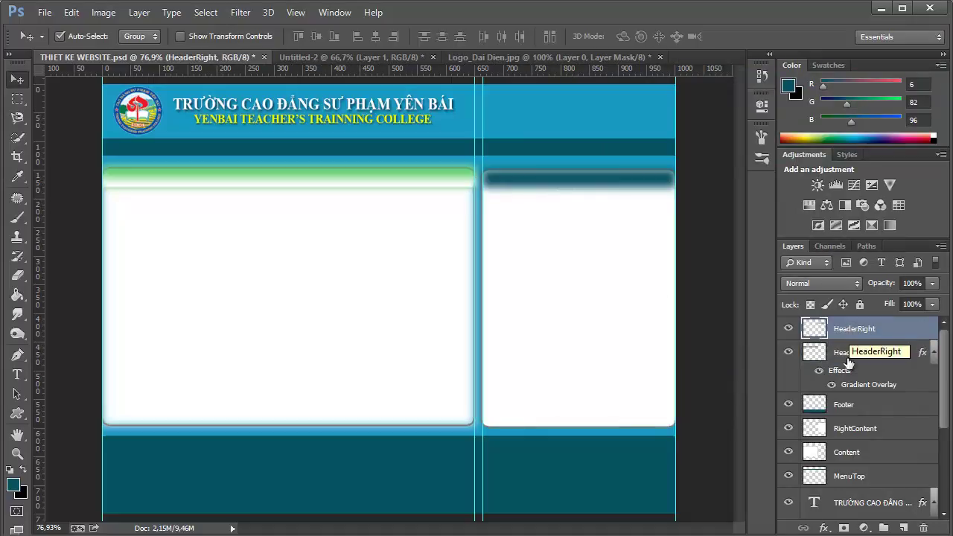
left_click(875, 428, "ctrl")
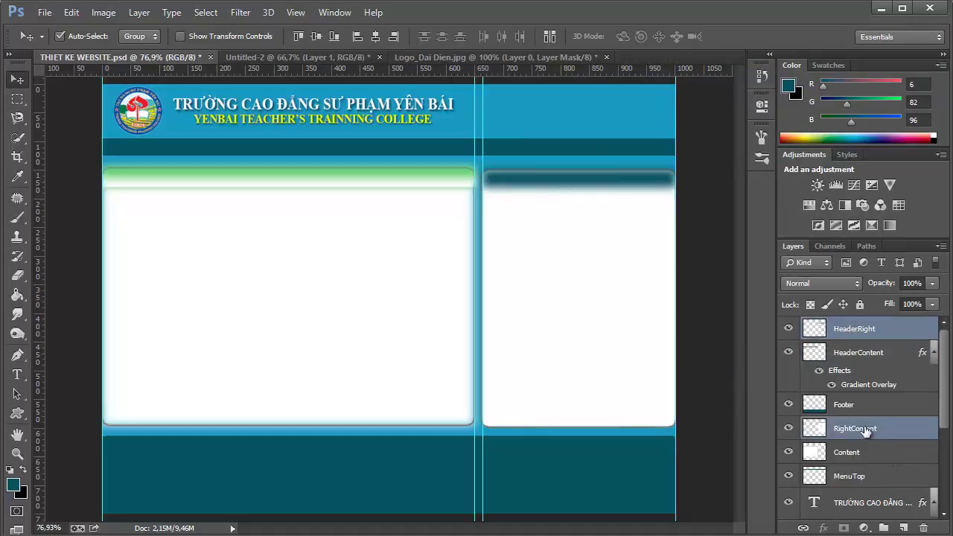
key("Up")
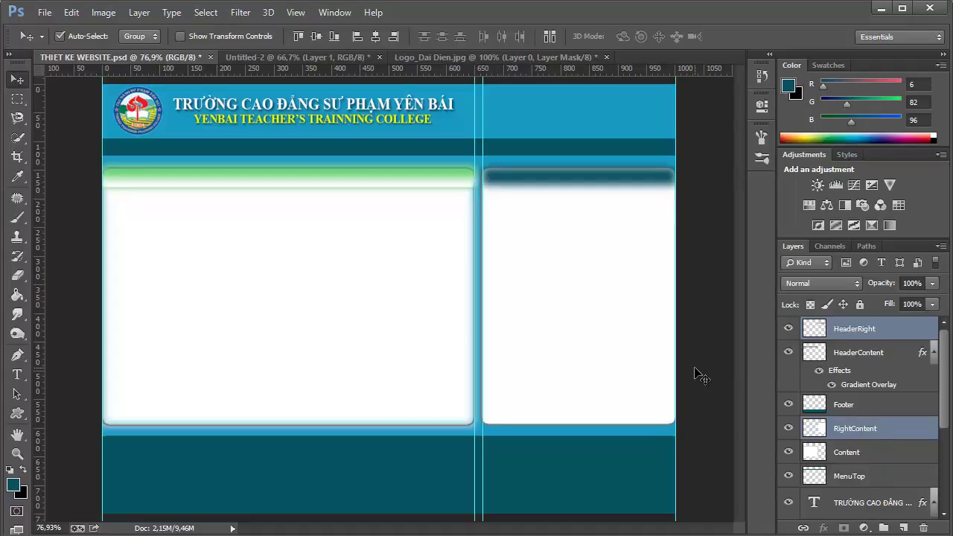
key("Up")
key("Up")
key("Down")
key("Down")
left_click(842, 337)
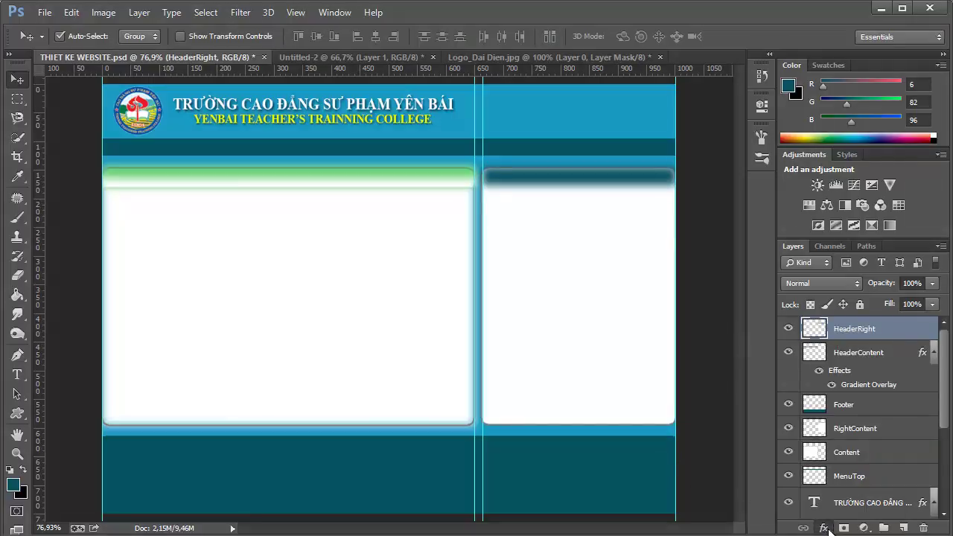
Add a Gradient Overlay to HeaderRight with a green #34c955 end stop
left_click(825, 527)
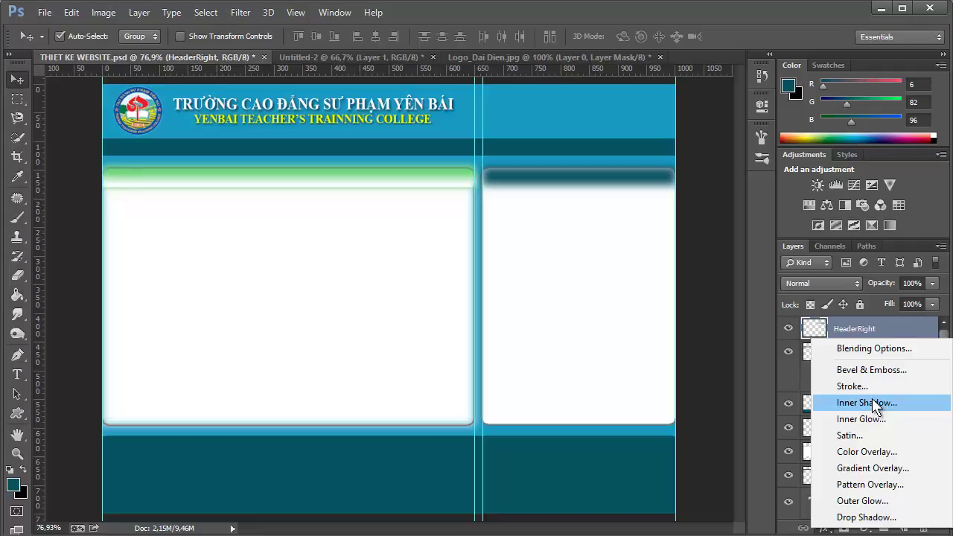
left_click(873, 468)
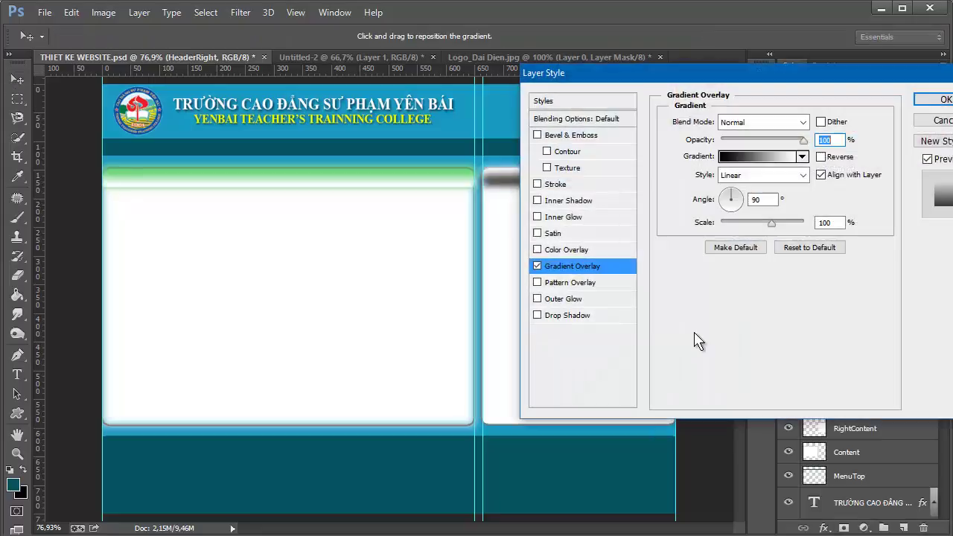
left_click_drag(731, 76, 758, 144)
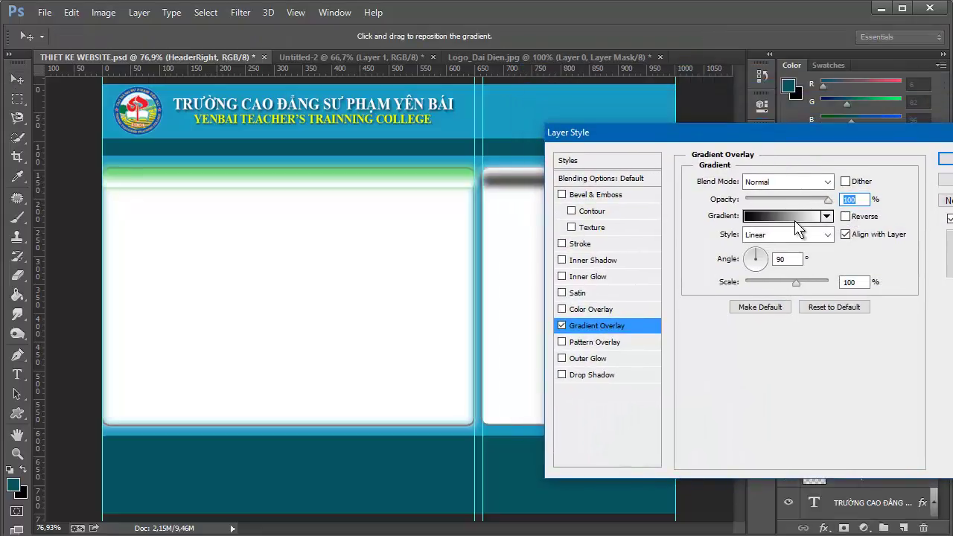
left_click(796, 221)
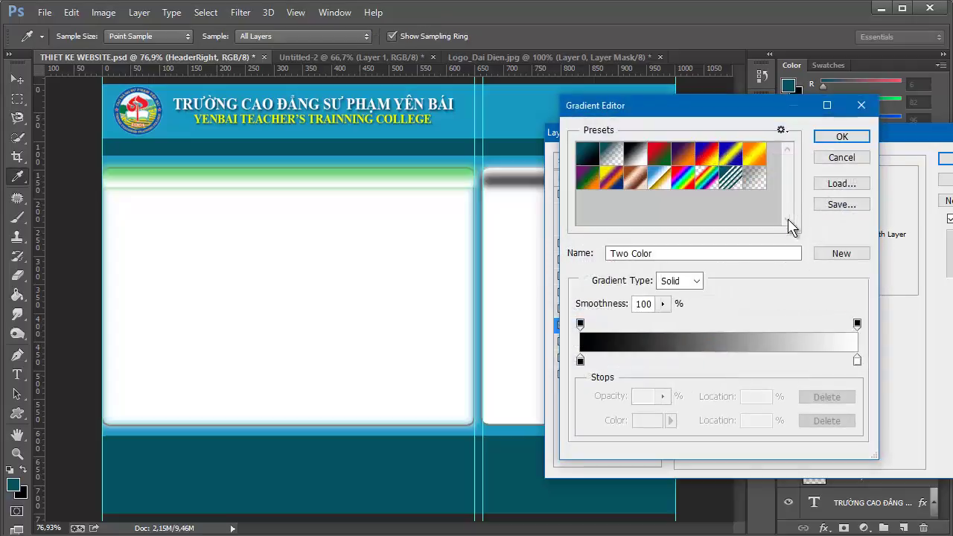
mouse_move(580, 360)
left_mouse_down()
mouse_move(806, 360)
mouse_move(581, 361)
left_mouse_up()
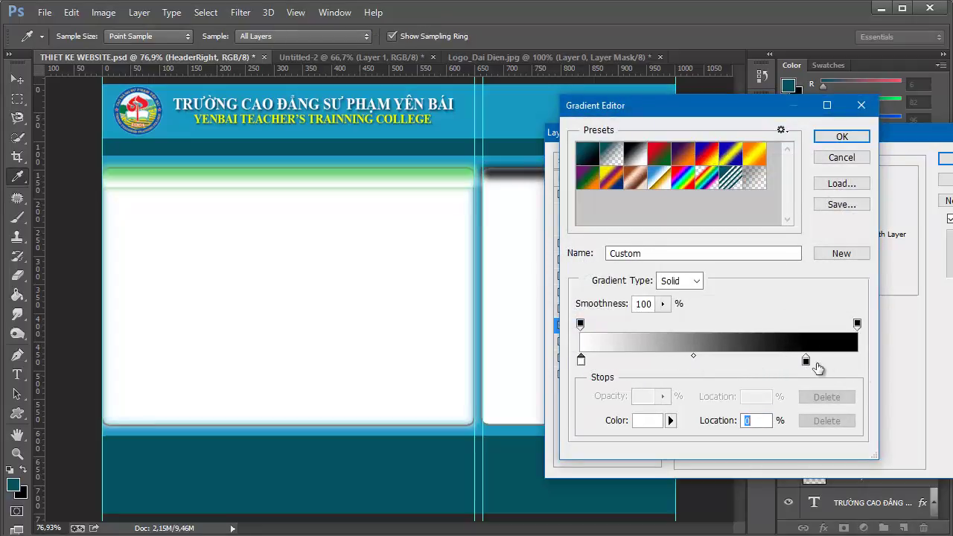
left_click_drag(806, 361, 858, 361)
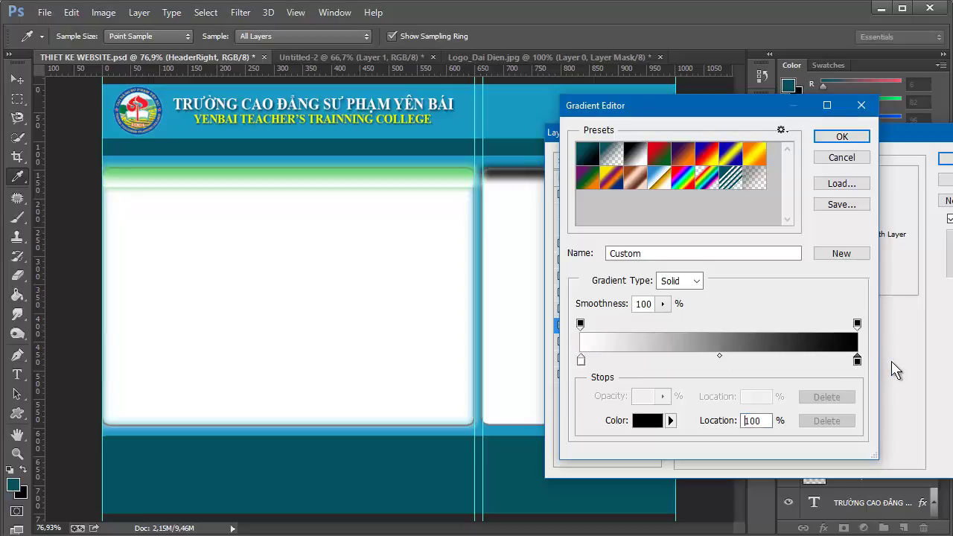
left_click(648, 421)
left_click(384, 165)
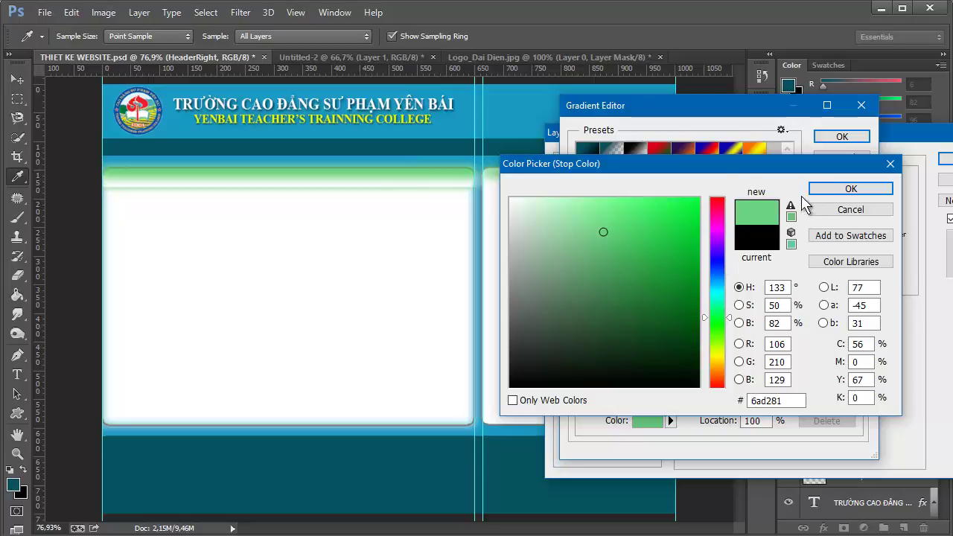
left_click_drag(712, 167, 765, 190)
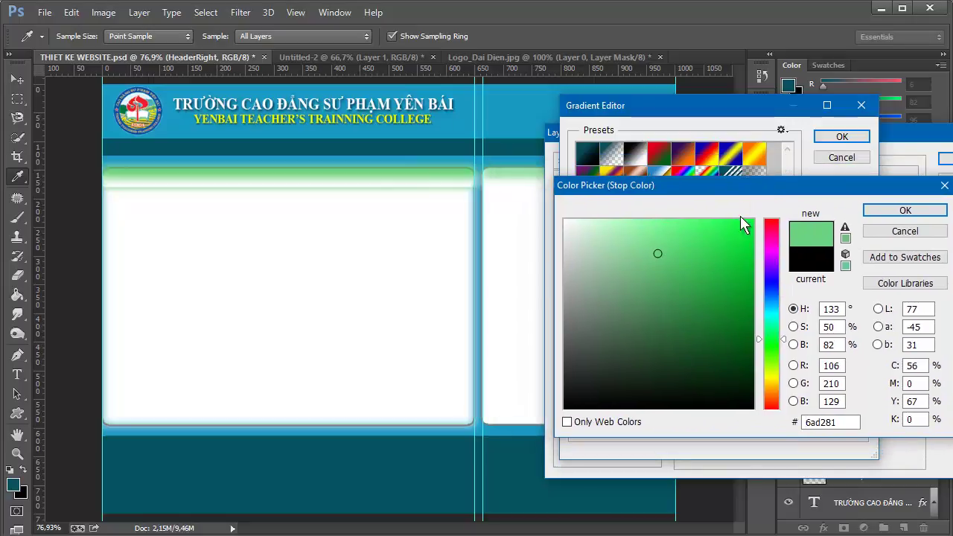
left_click(705, 259)
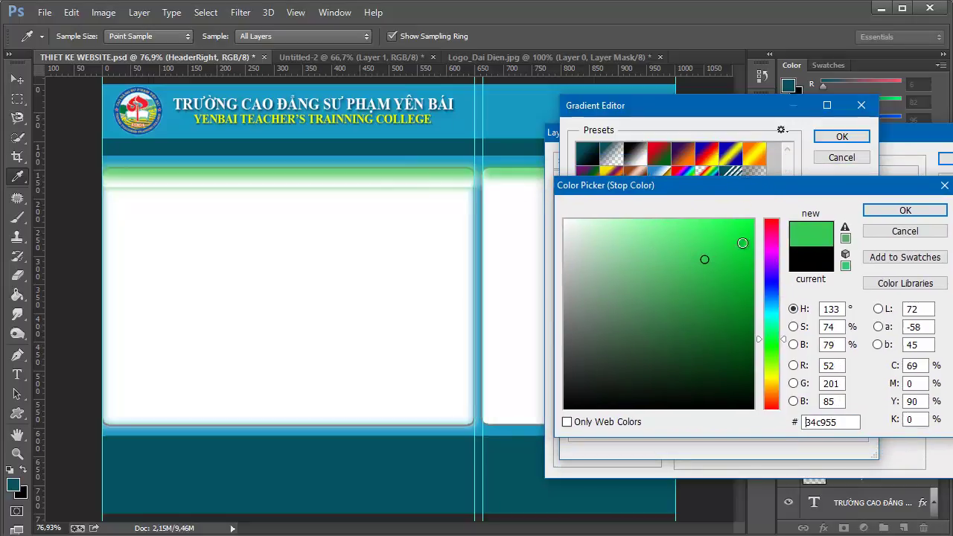
left_click(900, 215)
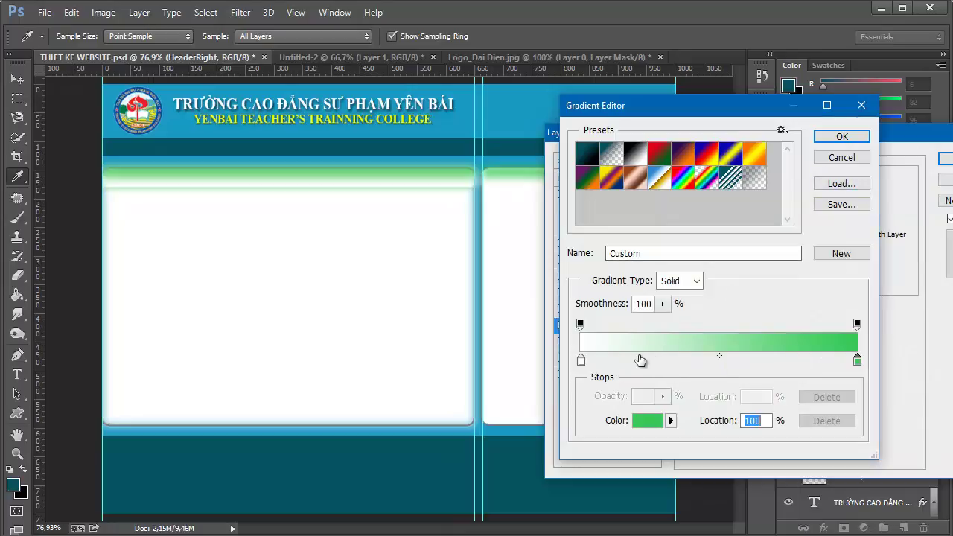
Place the white stop at 4% and the green stop at 94%, then apply the overlay
left_click_drag(581, 361, 591, 361)
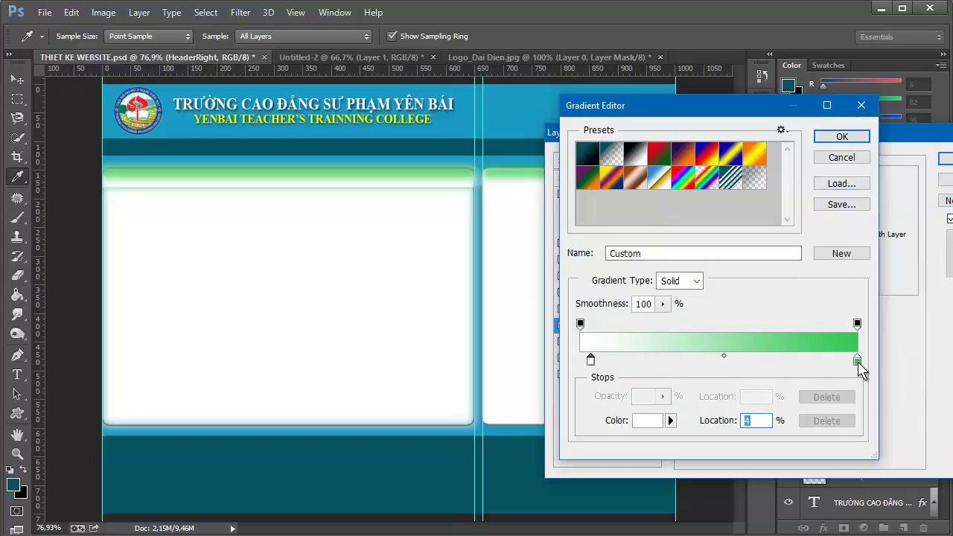
mouse_move(858, 362)
left_mouse_down()
mouse_move(582, 362)
mouse_move(591, 364)
left_mouse_up()
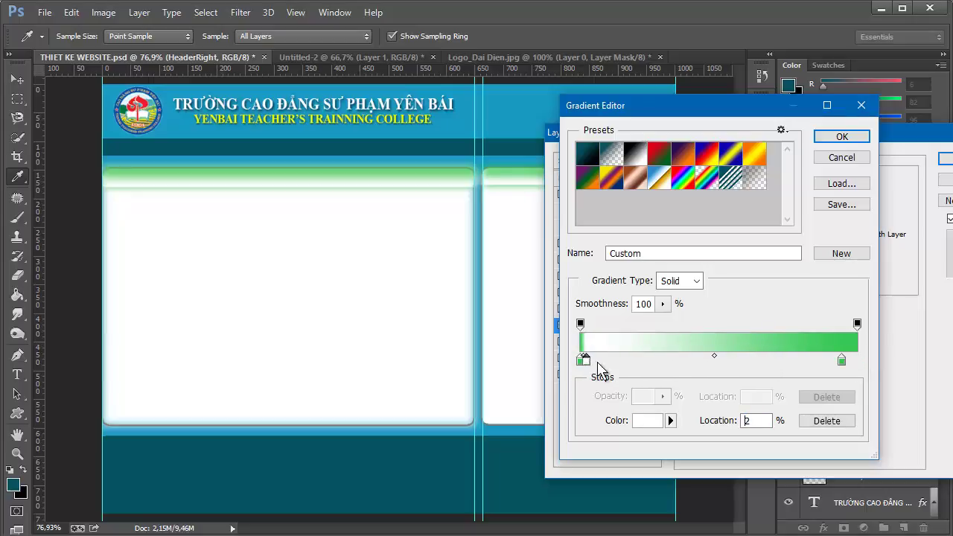
left_click(846, 362)
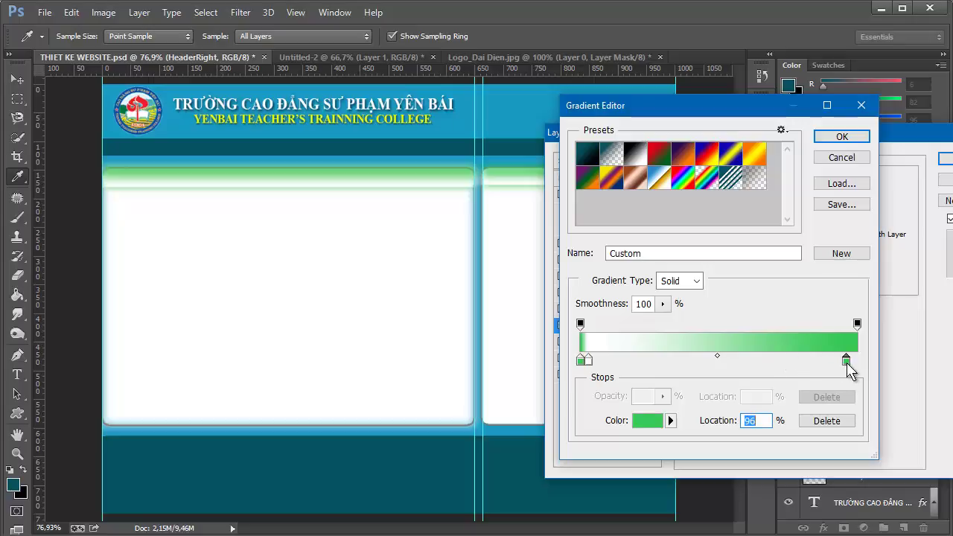
left_click_drag(847, 363, 842, 362)
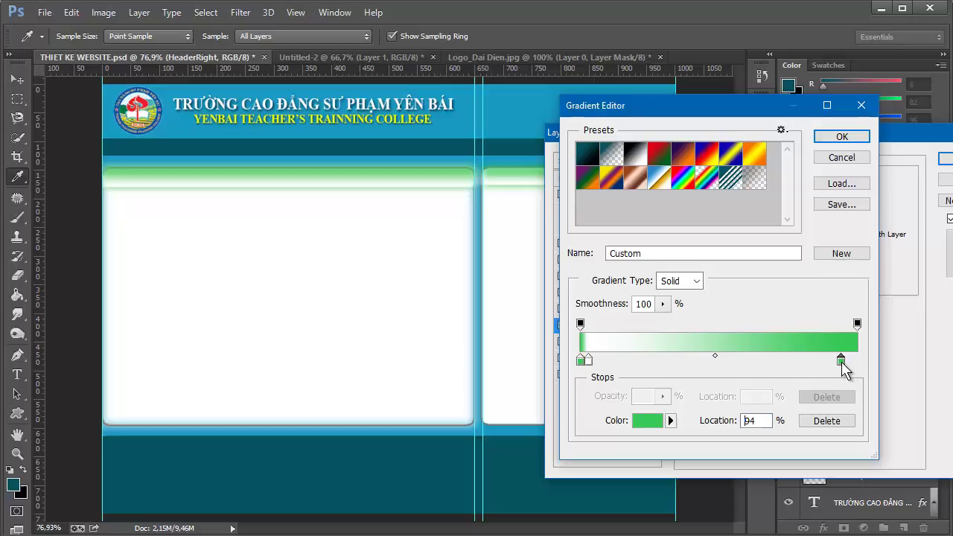
left_click(841, 136)
left_click(946, 160)
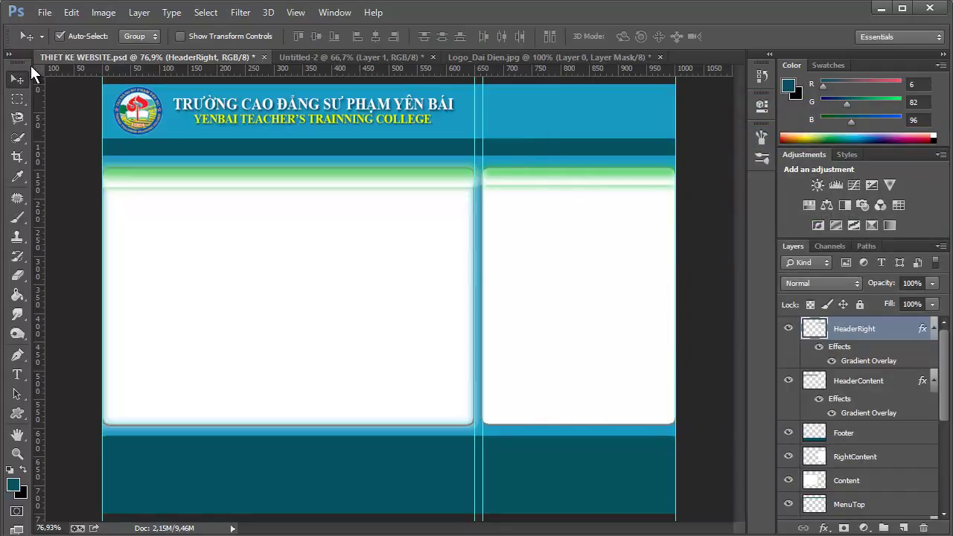
Stretch the HeaderRight strip to about 115% of its height with the transform handles
left_click(180, 34)
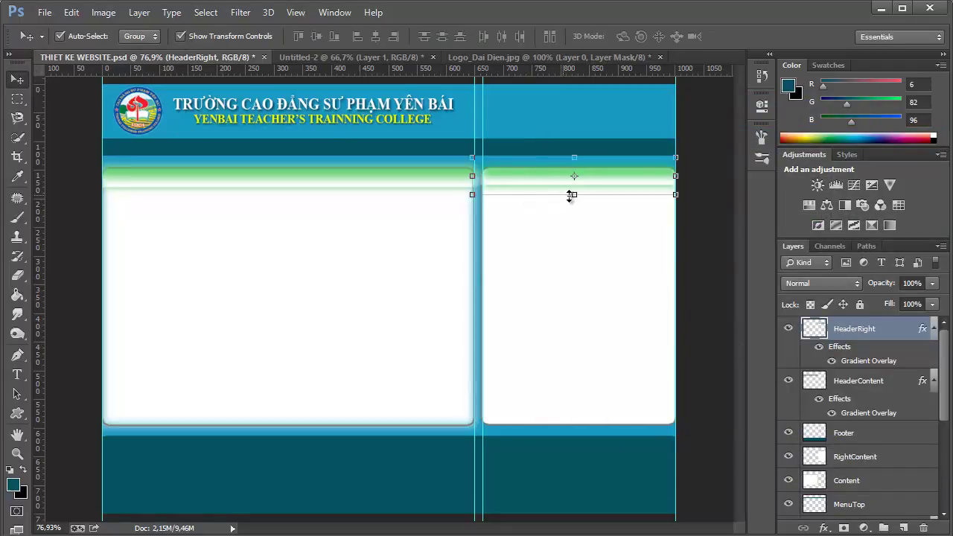
left_click_drag(574, 195, 577, 201)
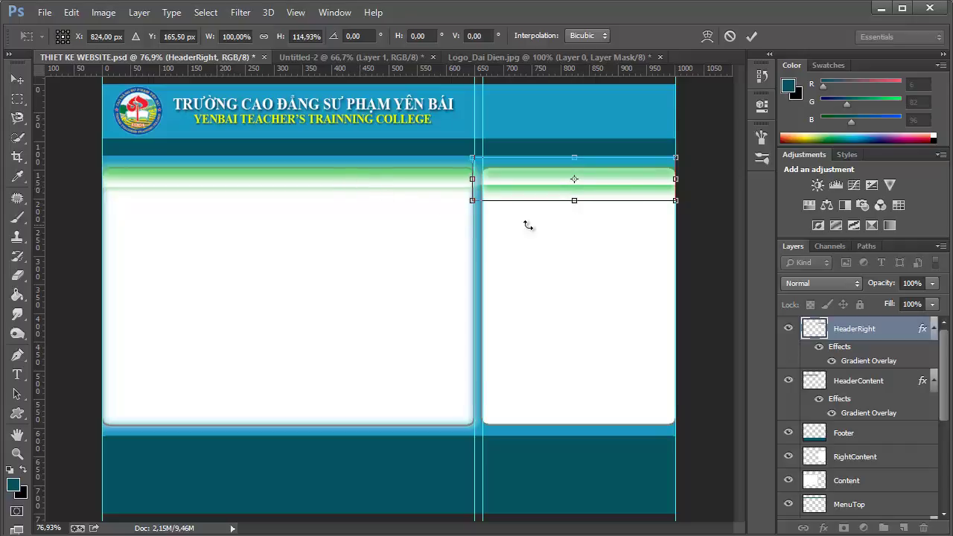
key("Return")
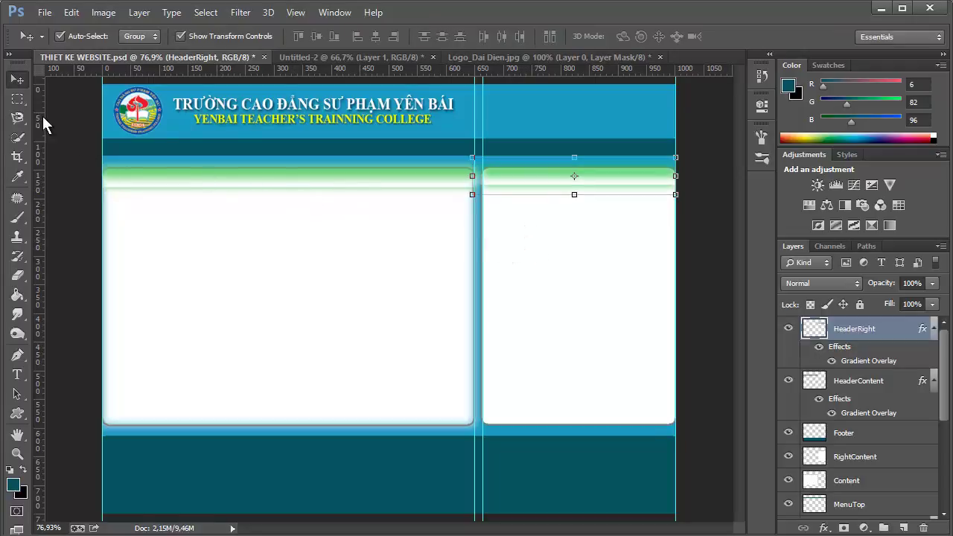
left_click(179, 35)
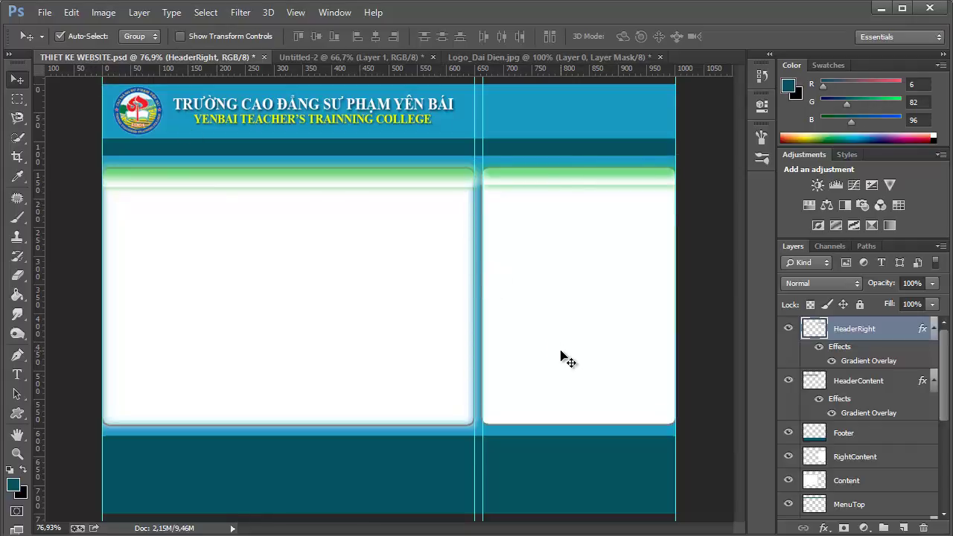
Save the mockup and drag the vertical guides off the page layout
key("ctrl+s")
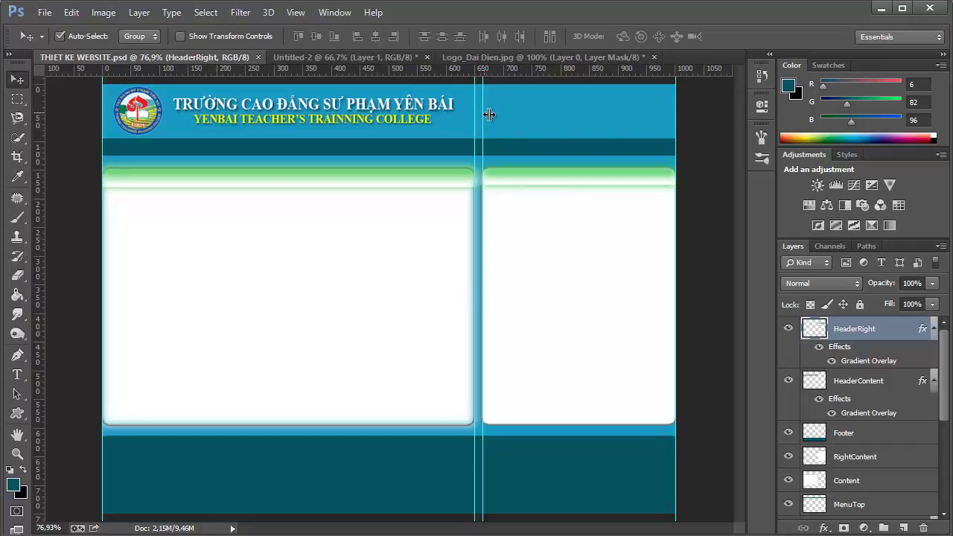
left_click_drag(489, 114, 729, 142)
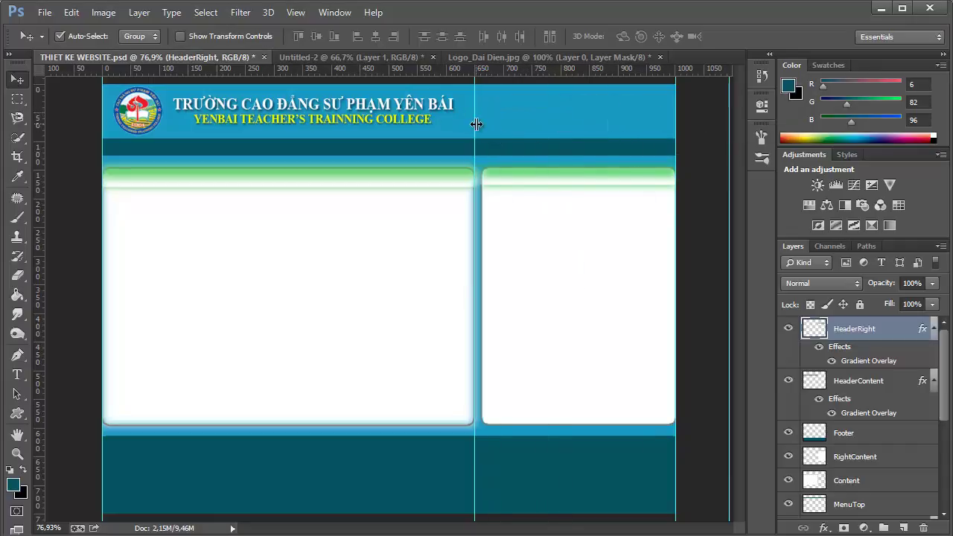
left_click_drag(476, 123, 52, 100)
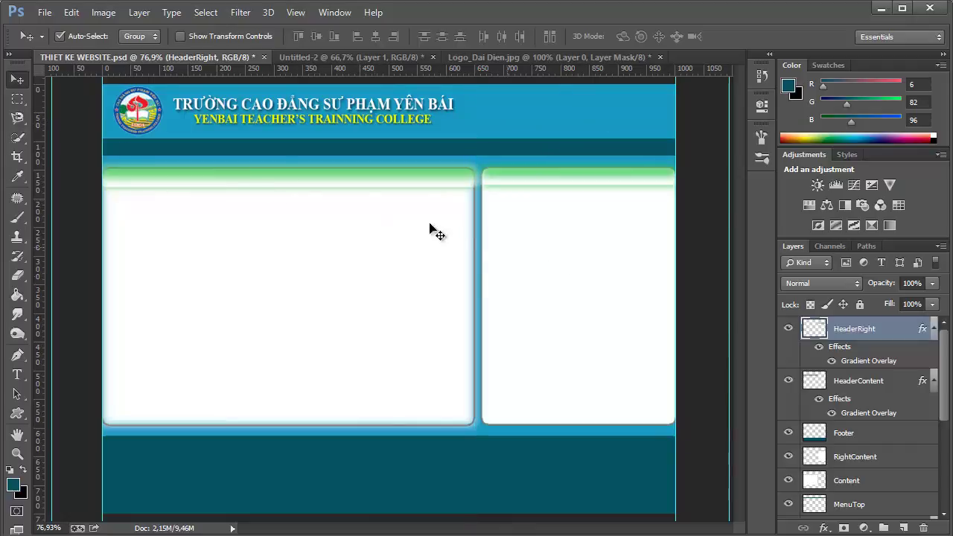
mouse_move(102, 78)
left_mouse_down()
mouse_move(33, 80)
mouse_move(15, 97)
left_mouse_up()
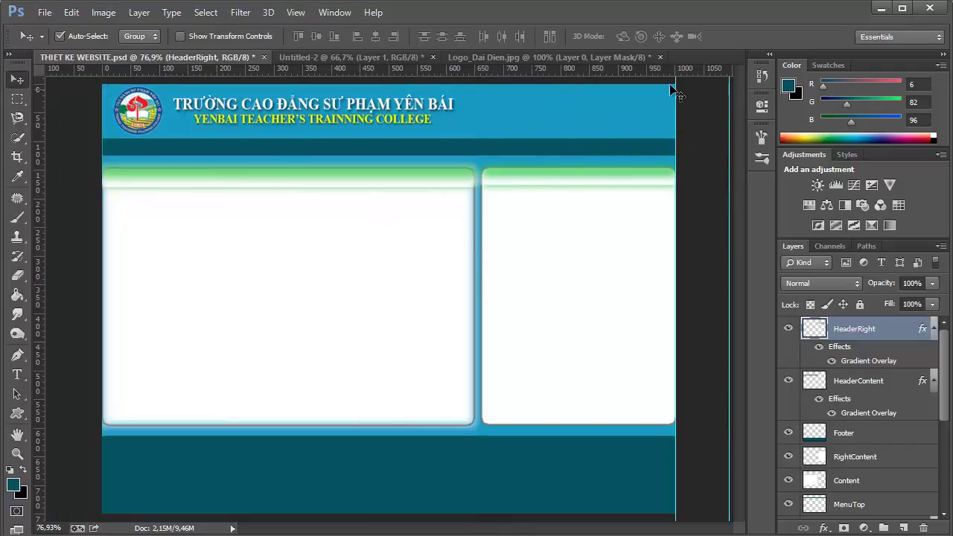
left_click_drag(675, 90, 790, 79)
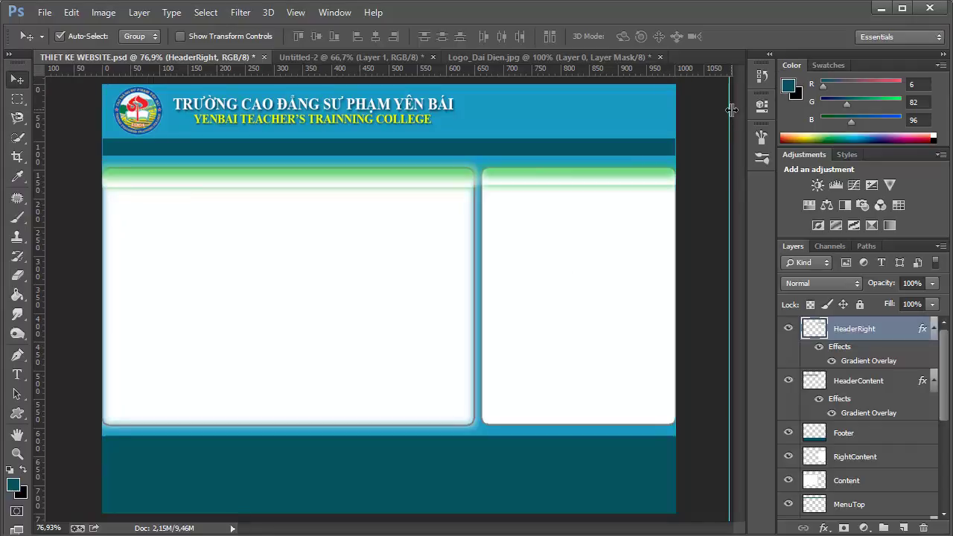
left_click_drag(732, 109, 794, 95)
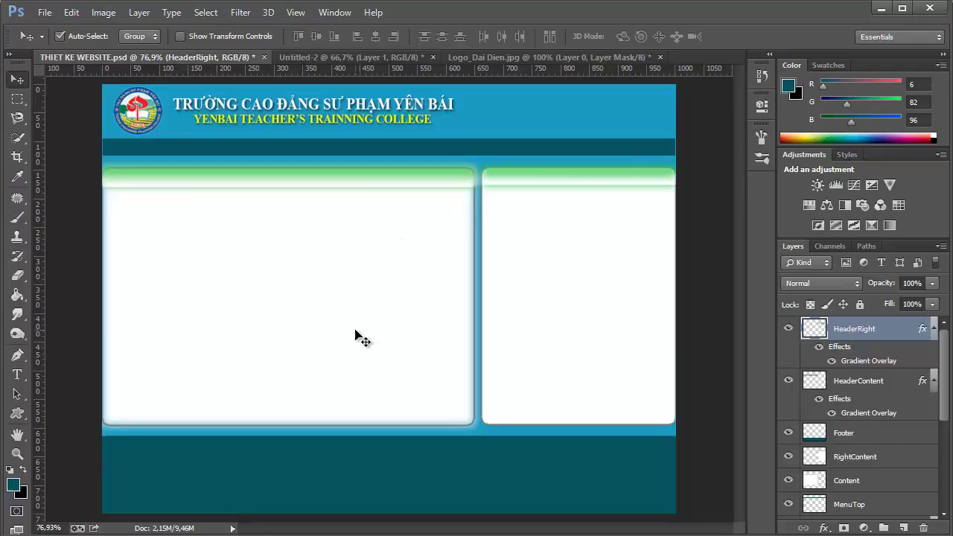